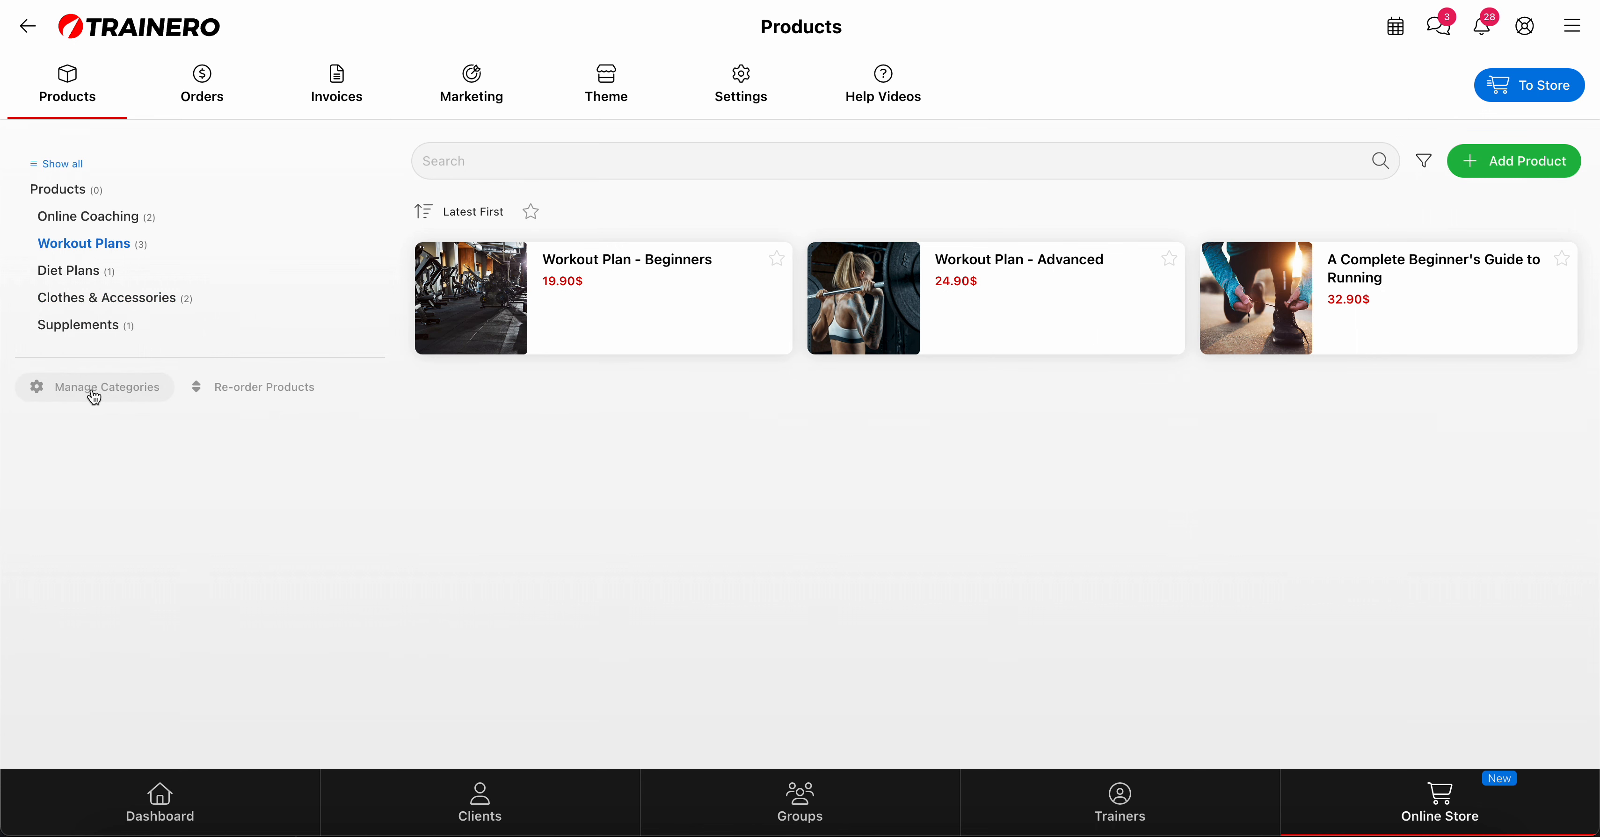
# Examine the Workout Plans category details and the options for adding a category, and return to the products list.
pyautogui.click(94, 395)
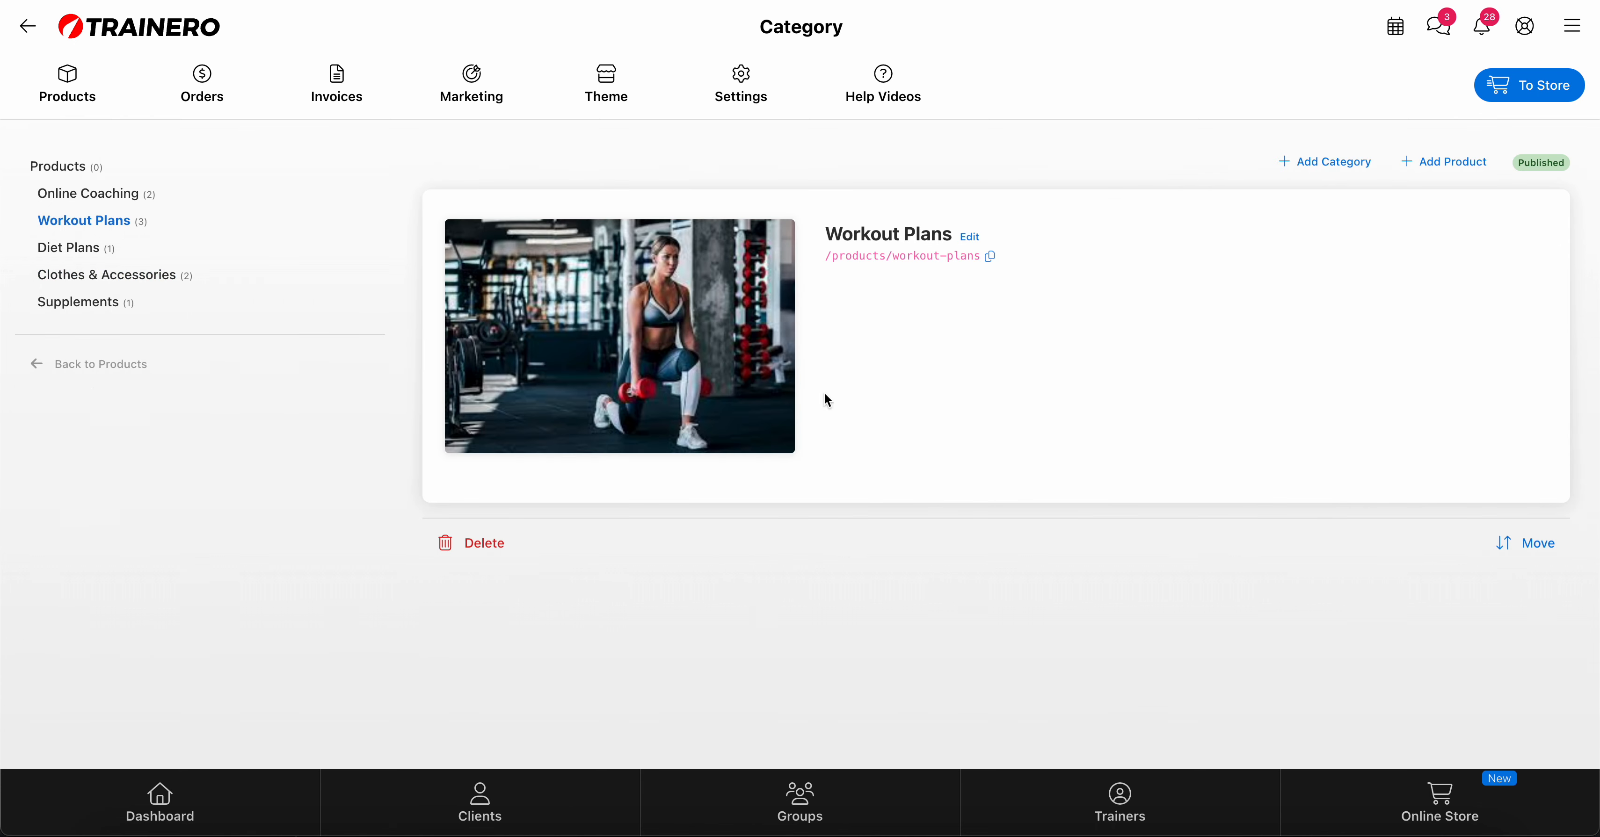
pyautogui.click(1321, 171)
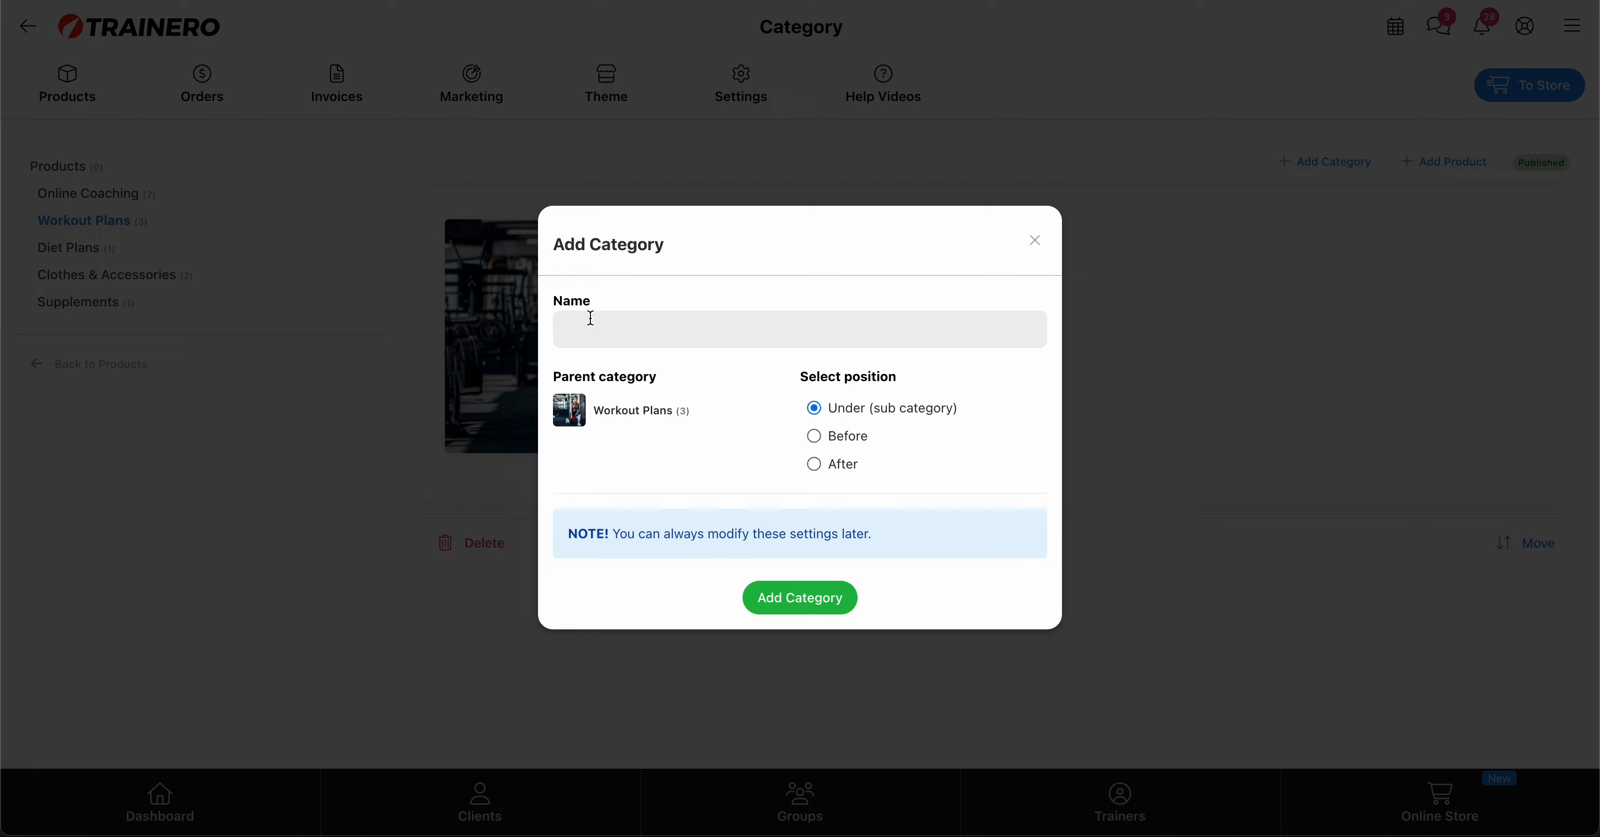
pyautogui.click(1026, 238)
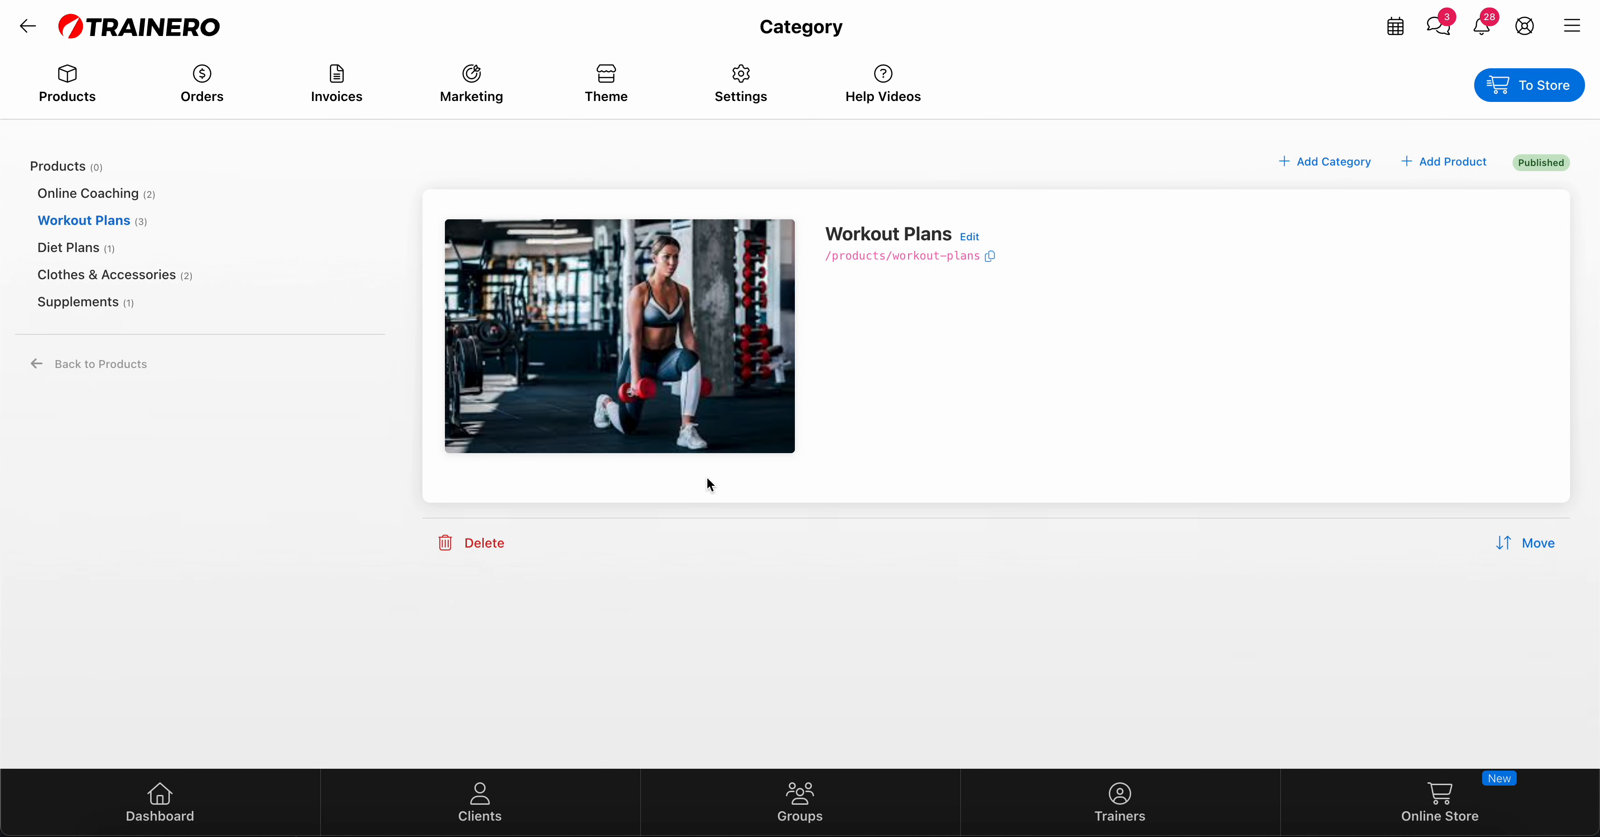
pyautogui.moveTo(641, 294)
pyautogui.click(114, 375)
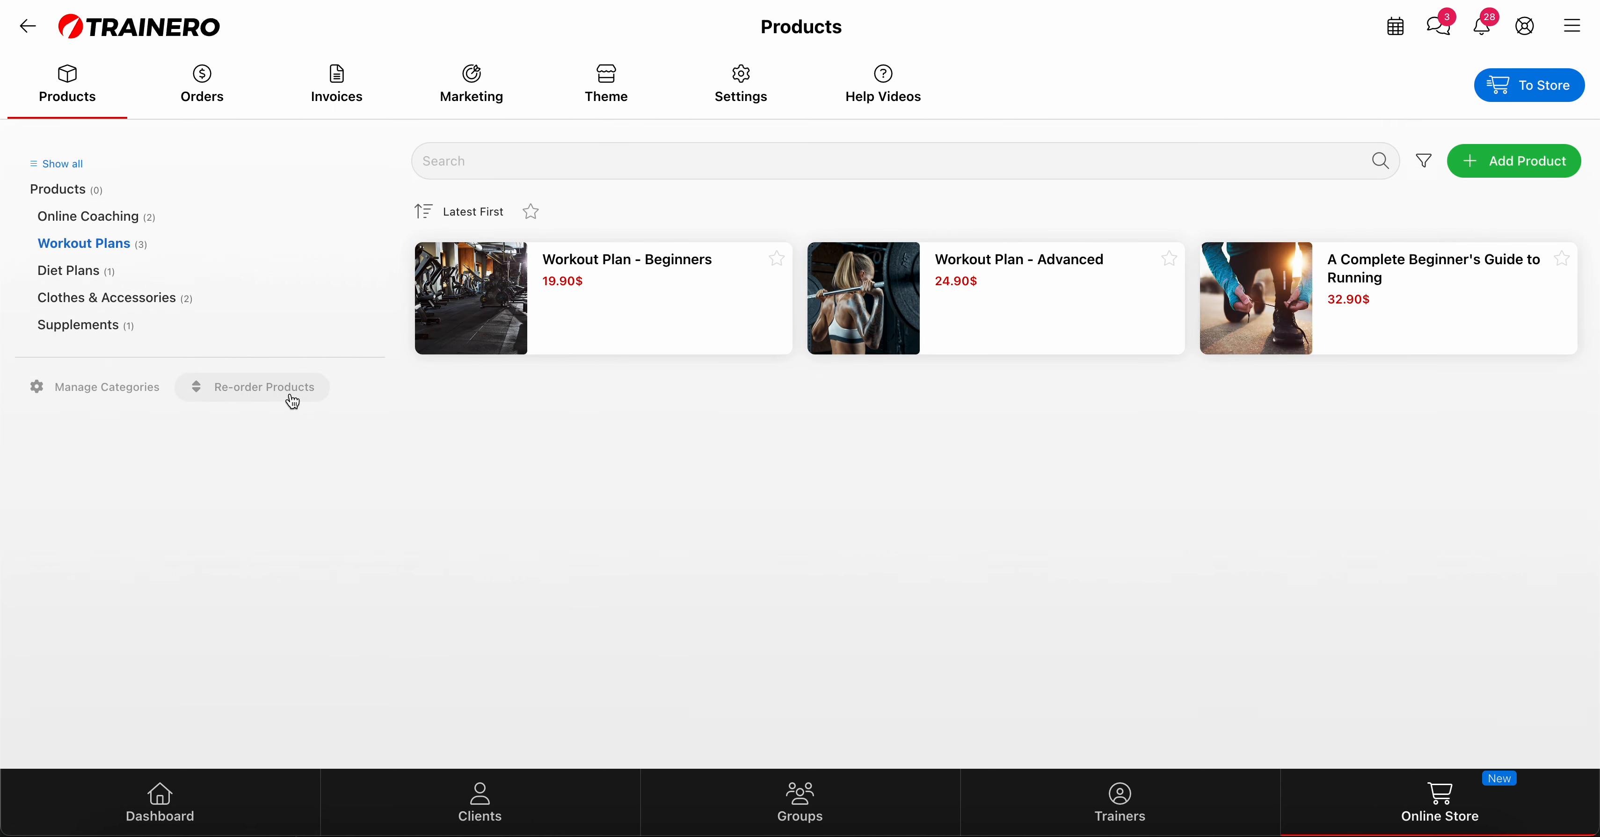
# Browse the Diet Plans and Clothes & Accessories products, including product re-ordering and category details, and return to the Workout Plans products.
pyautogui.click(59, 271)
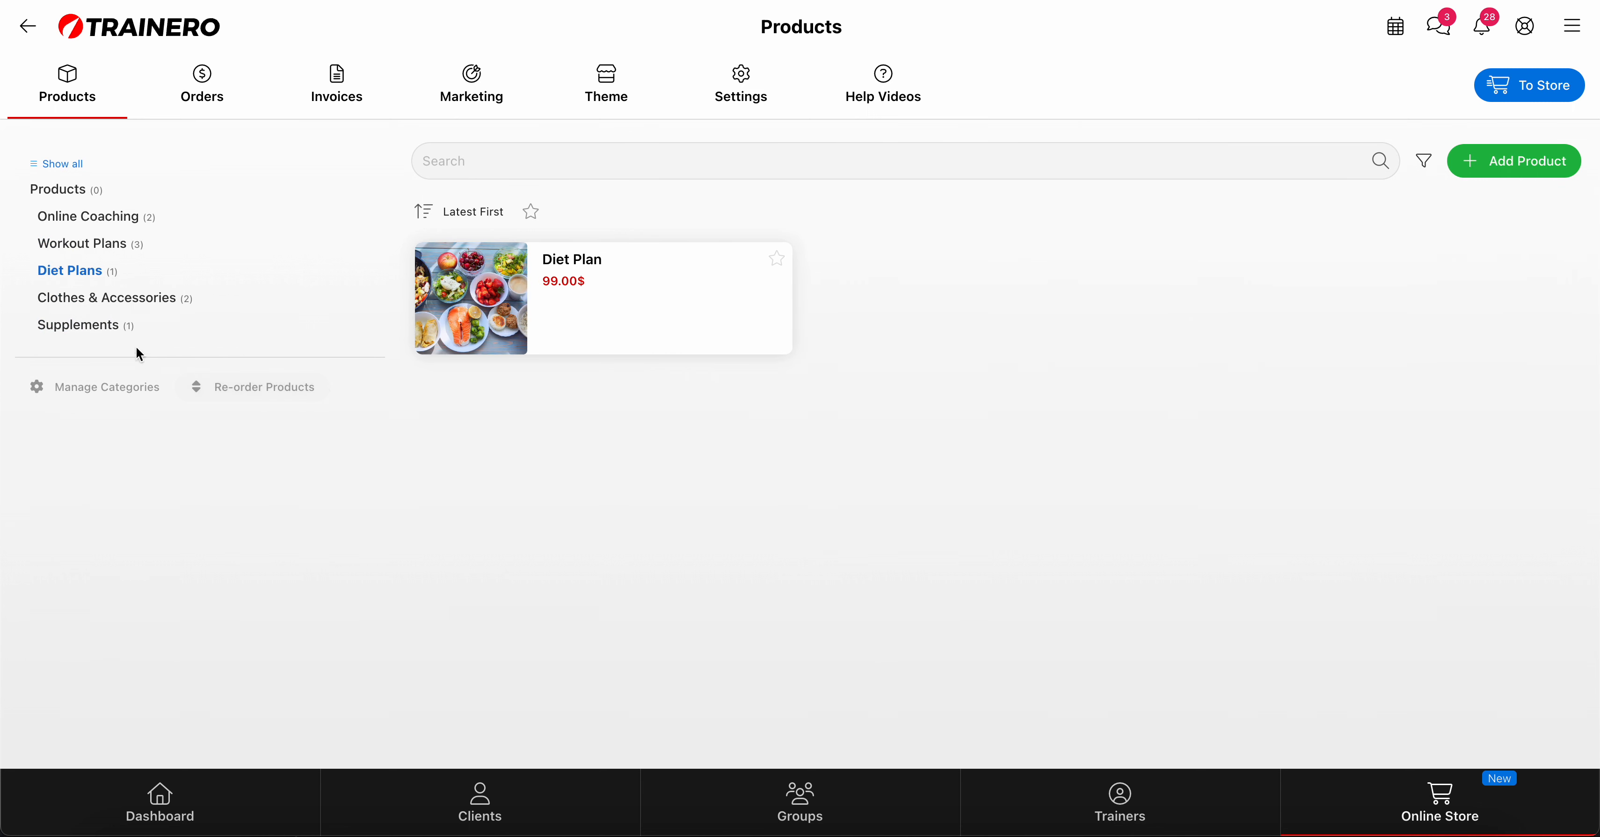
pyautogui.click(153, 299)
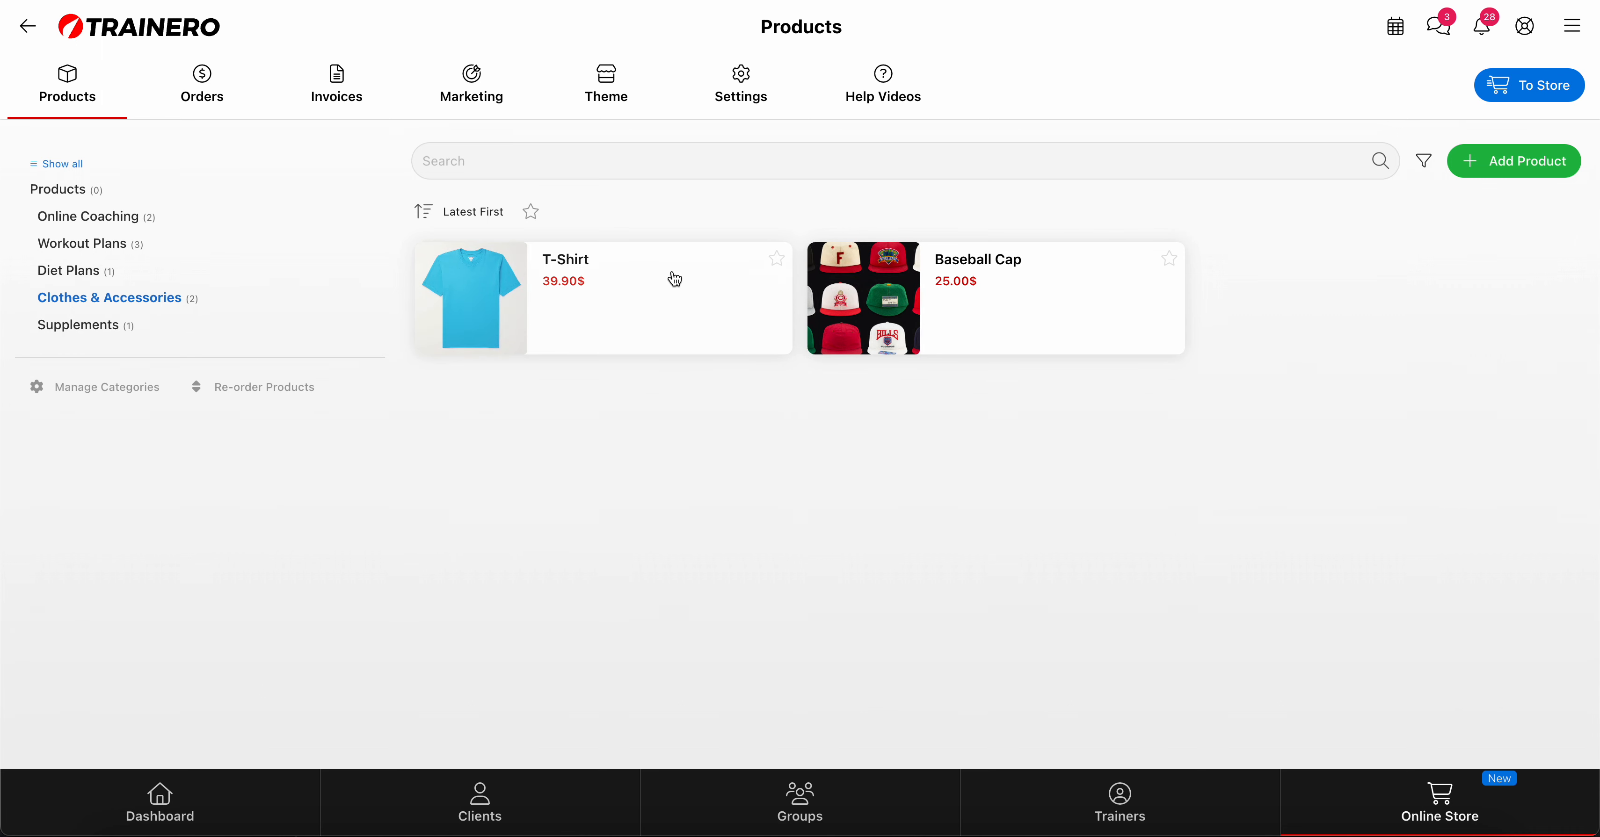
pyautogui.click(254, 392)
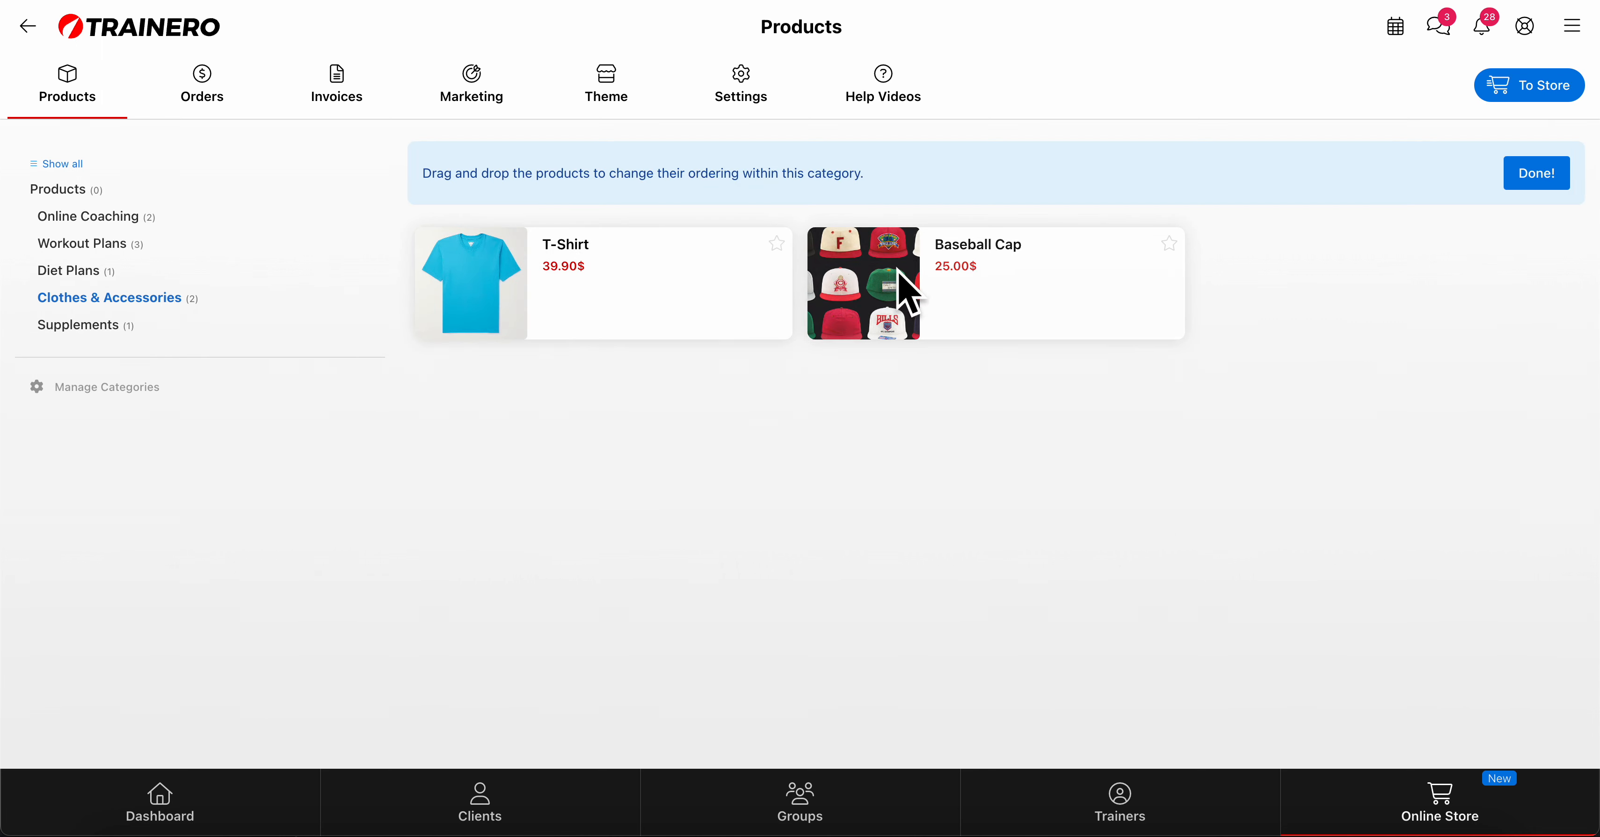
pyautogui.click(132, 390)
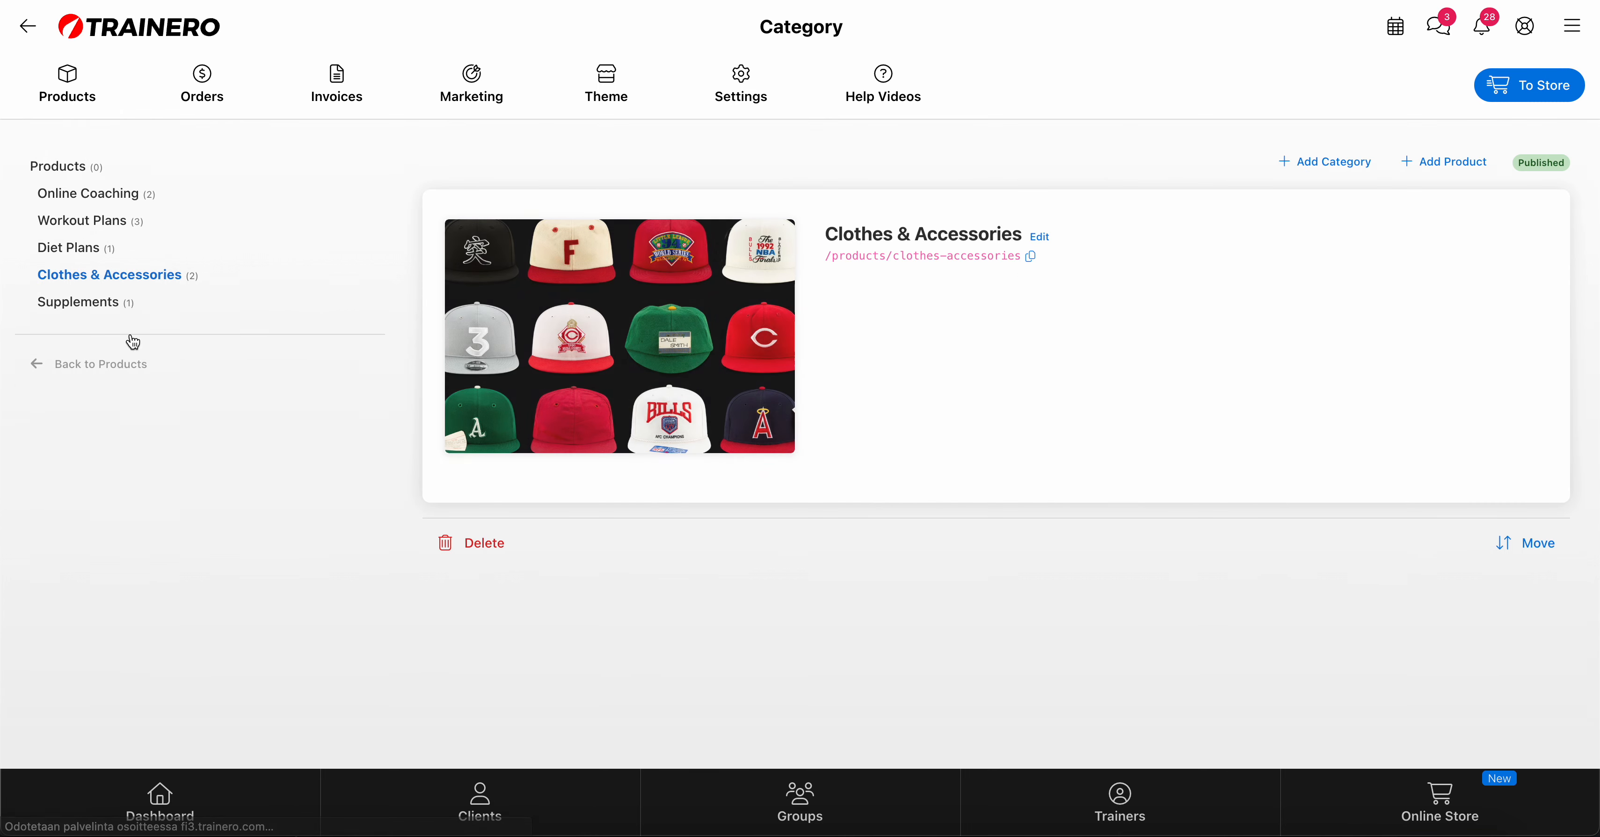
pyautogui.click(104, 230)
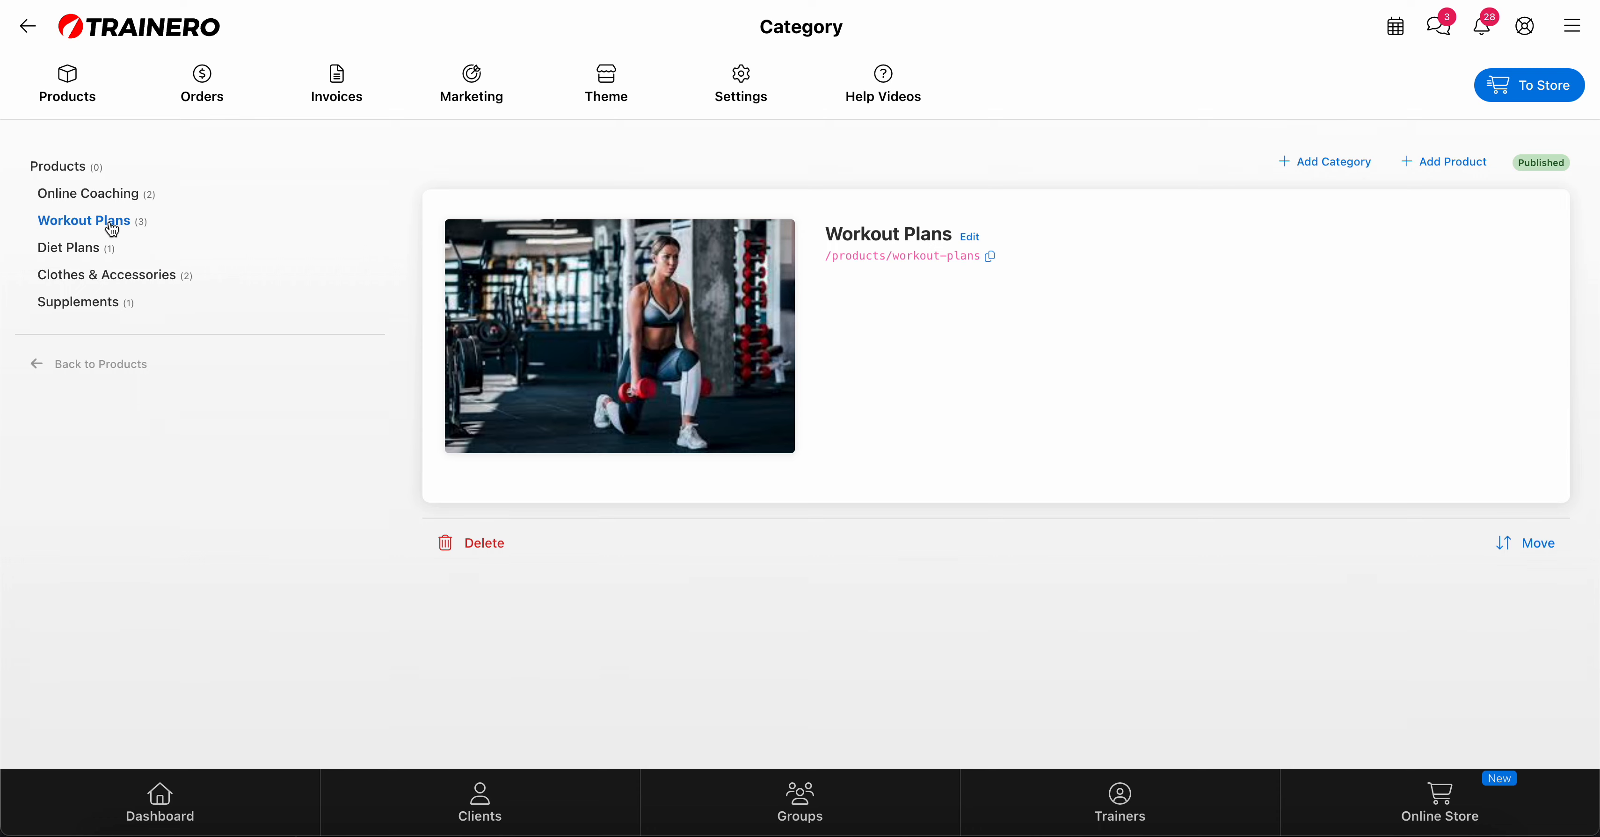
pyautogui.click(91, 366)
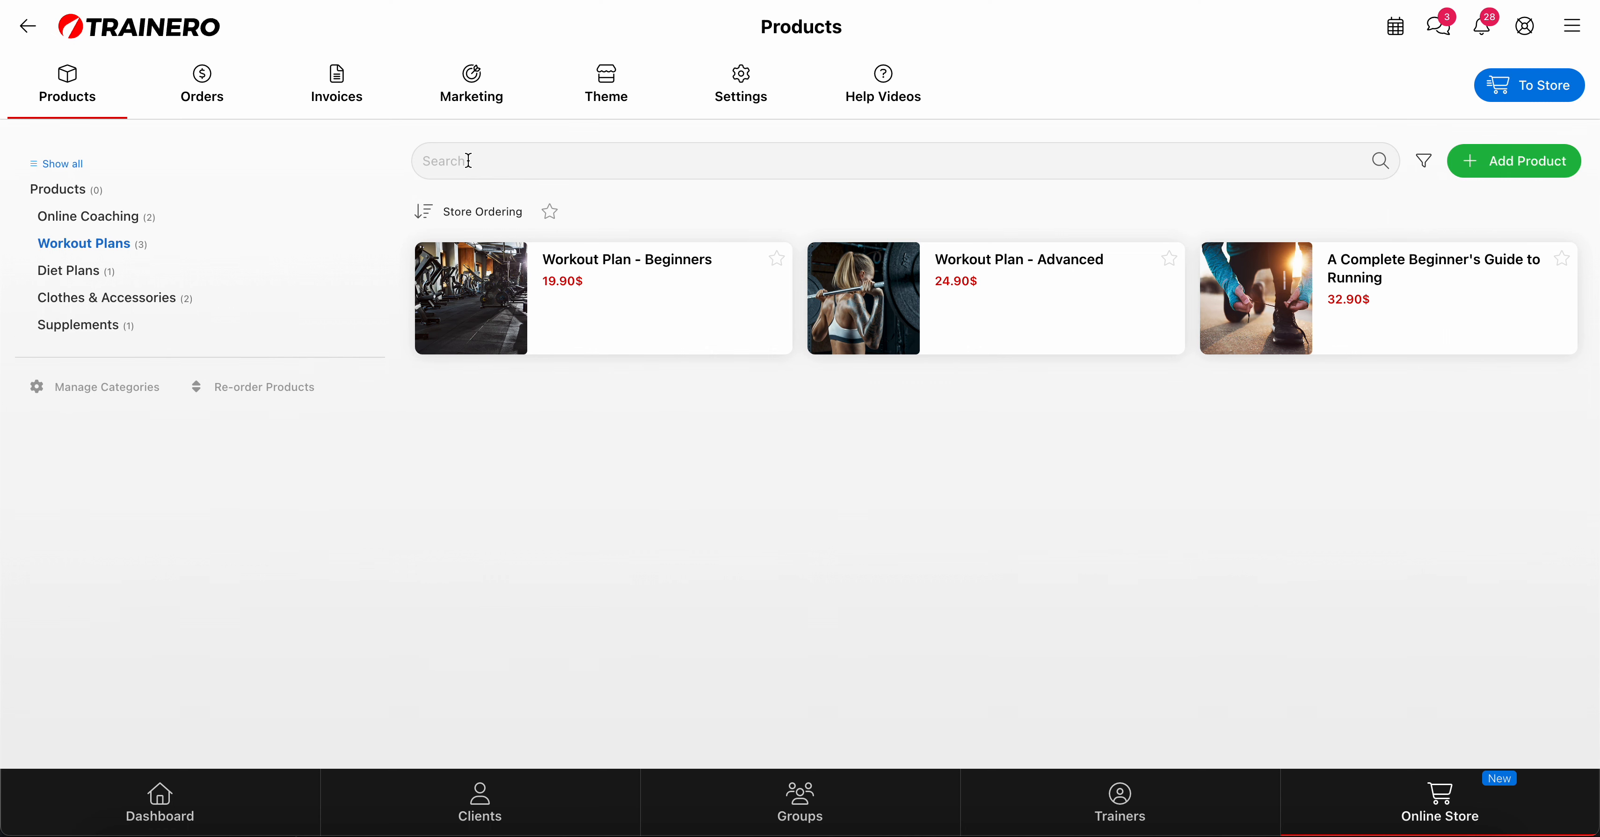
# Review the search filter and the sorting options available for the Workout Plans products.
pyautogui.click(1425, 164)
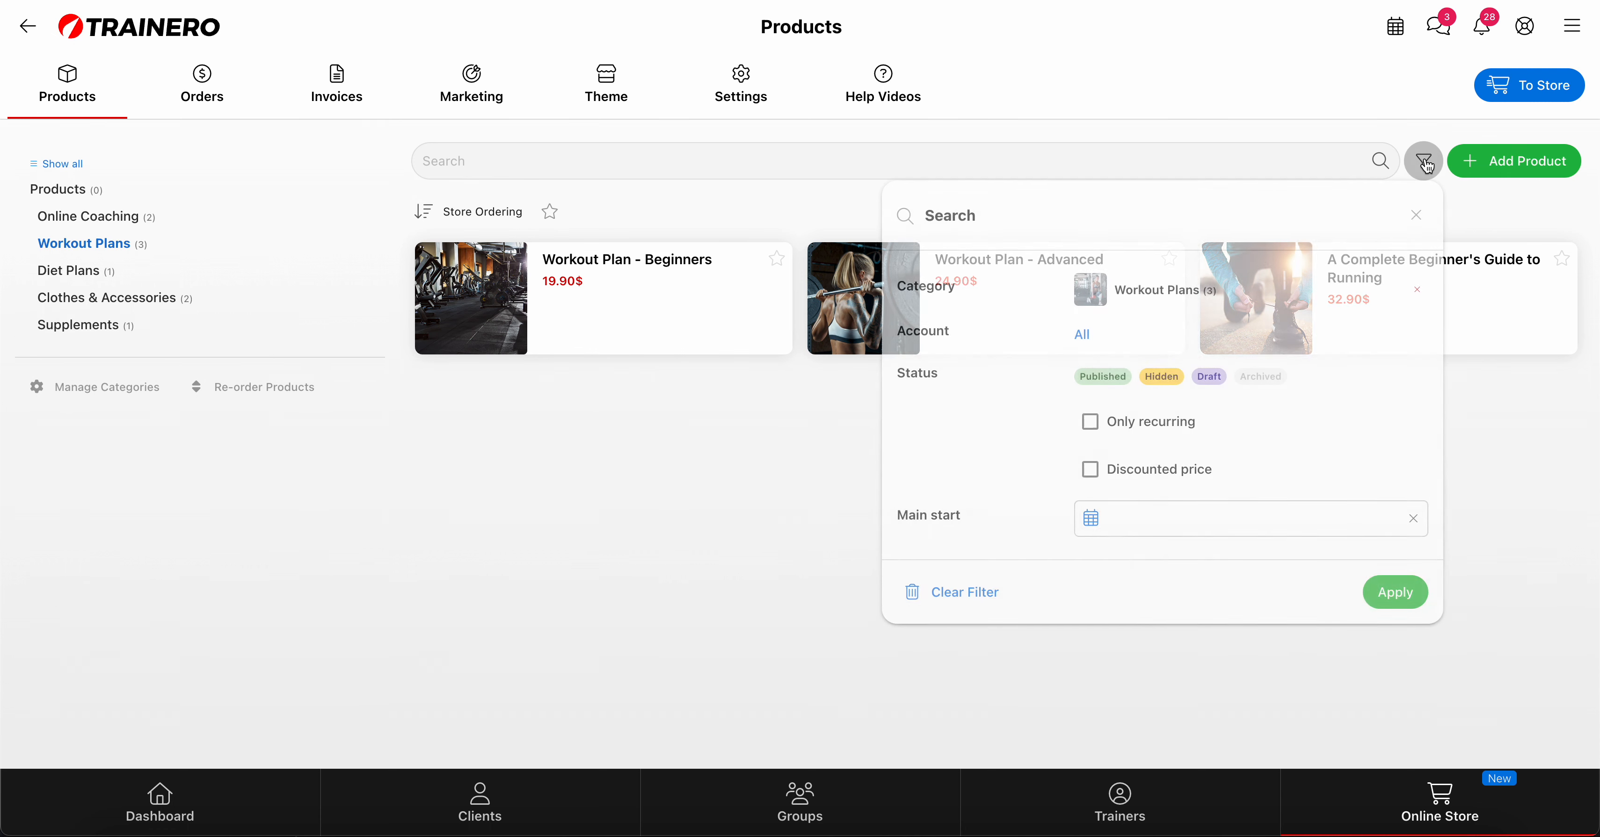
pyautogui.click(1418, 218)
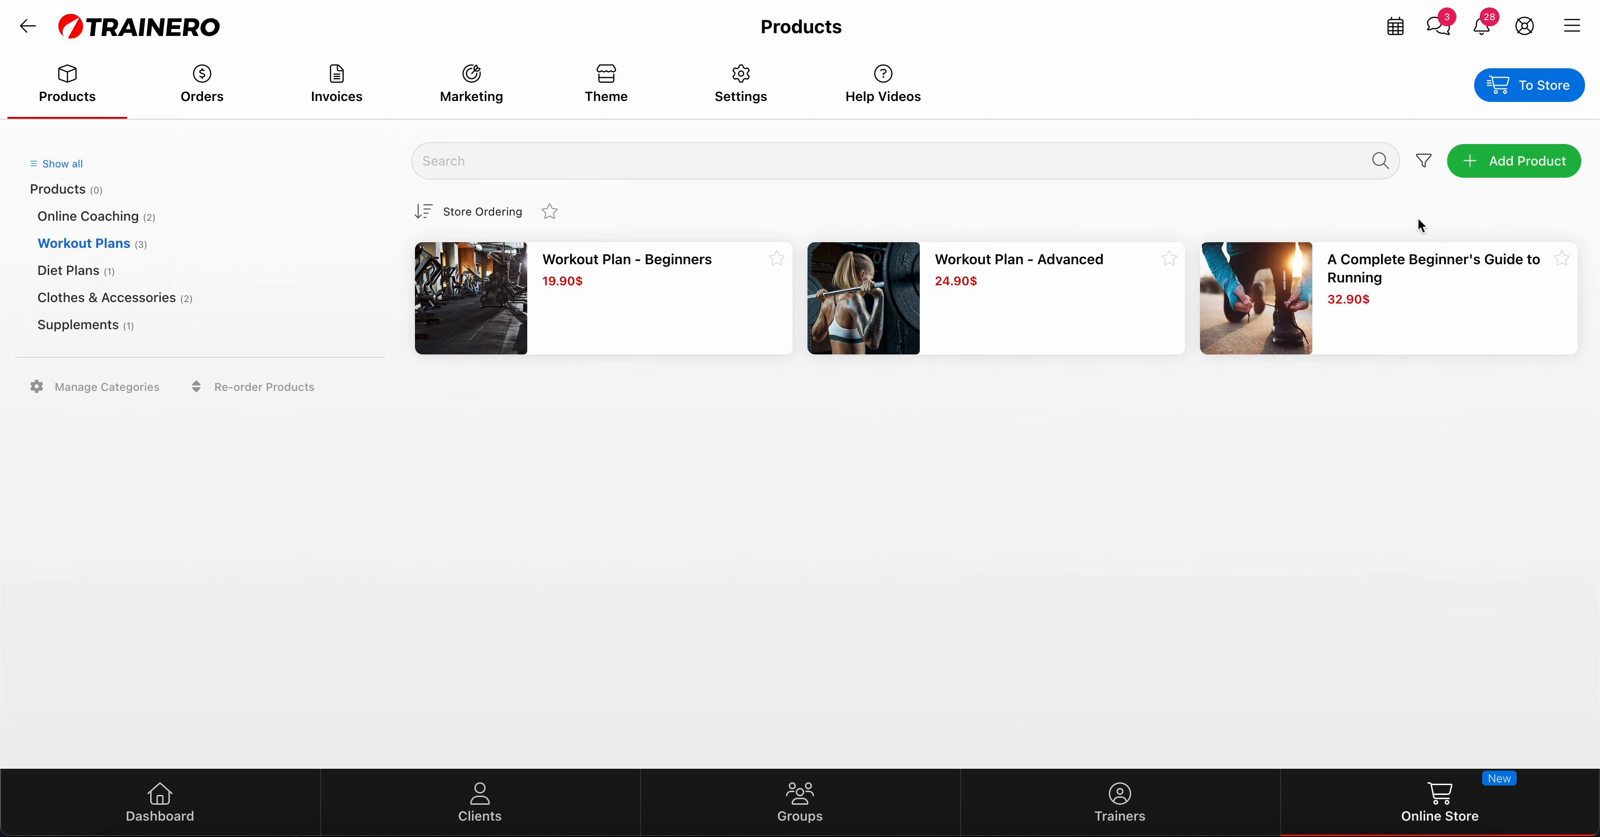
pyautogui.click(471, 216)
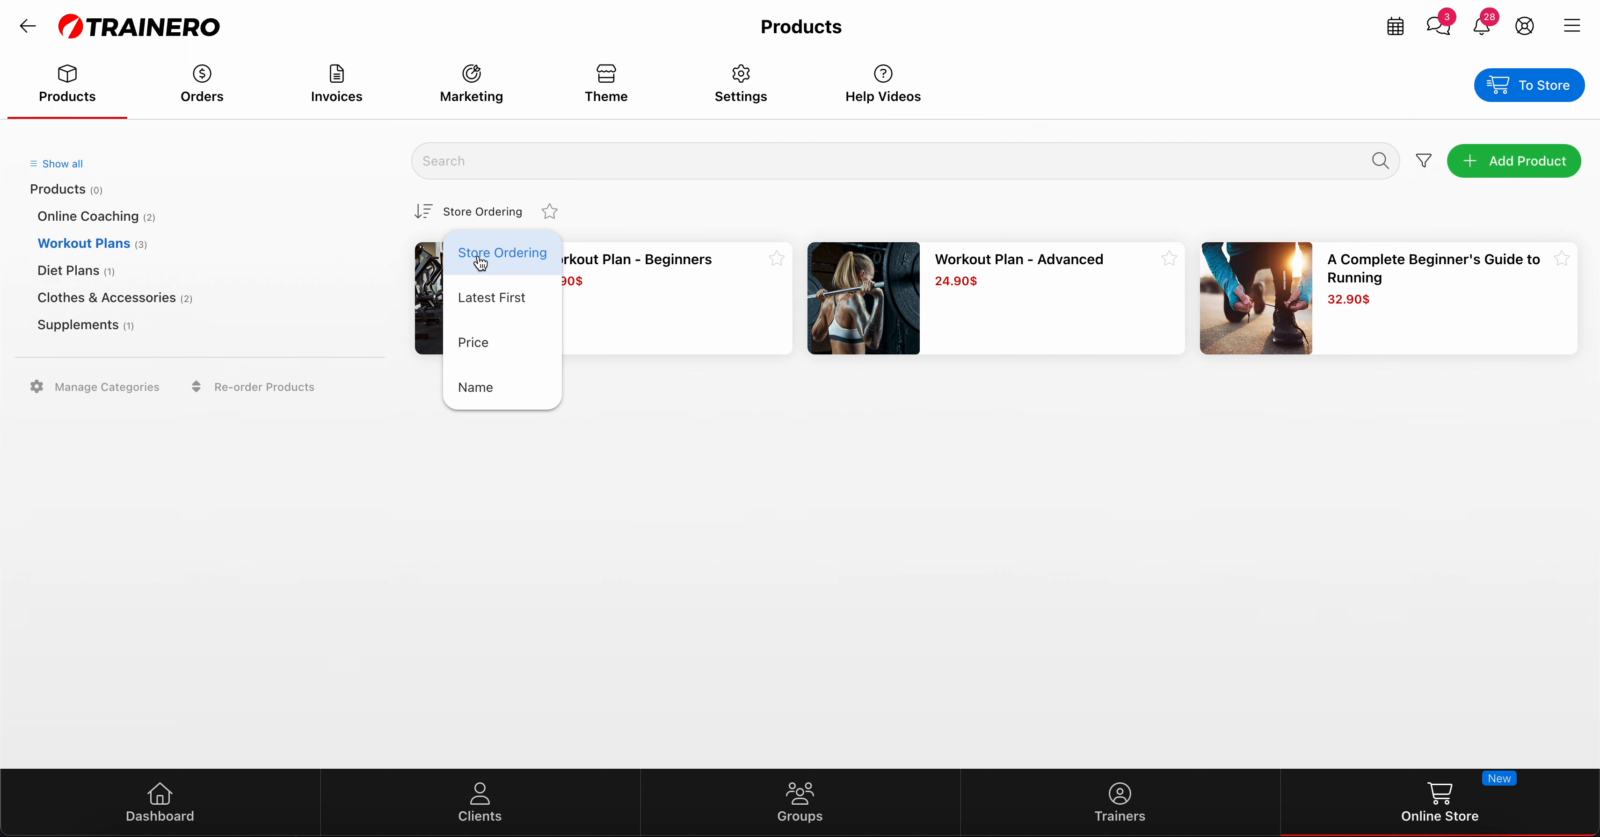
pyautogui.click(654, 218)
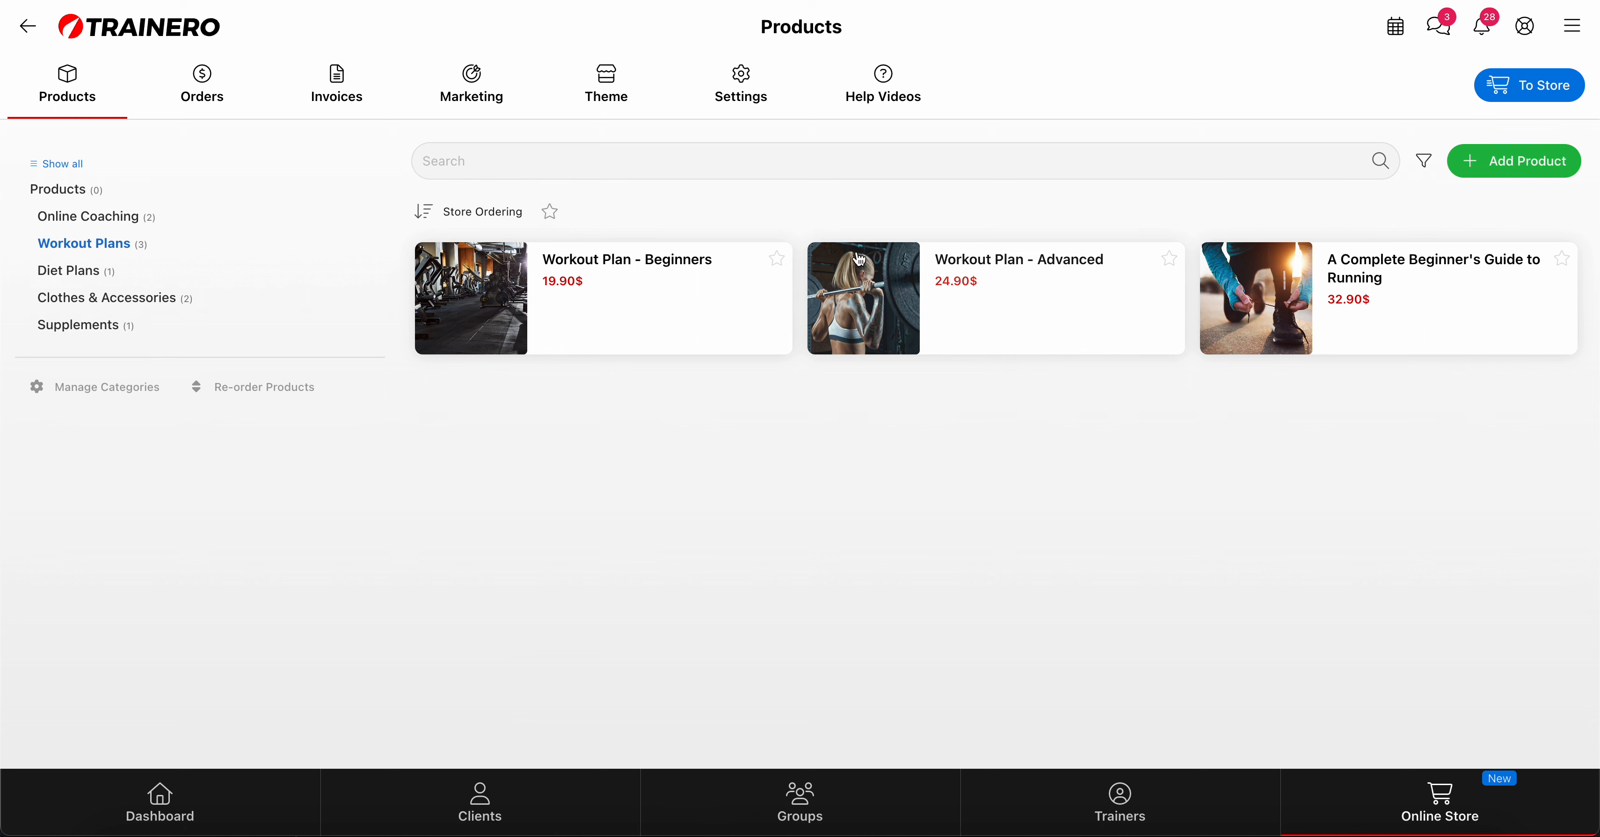
# Start a new product in Workout Plans named Example with a price of $29.90.
pyautogui.click(1514, 166)
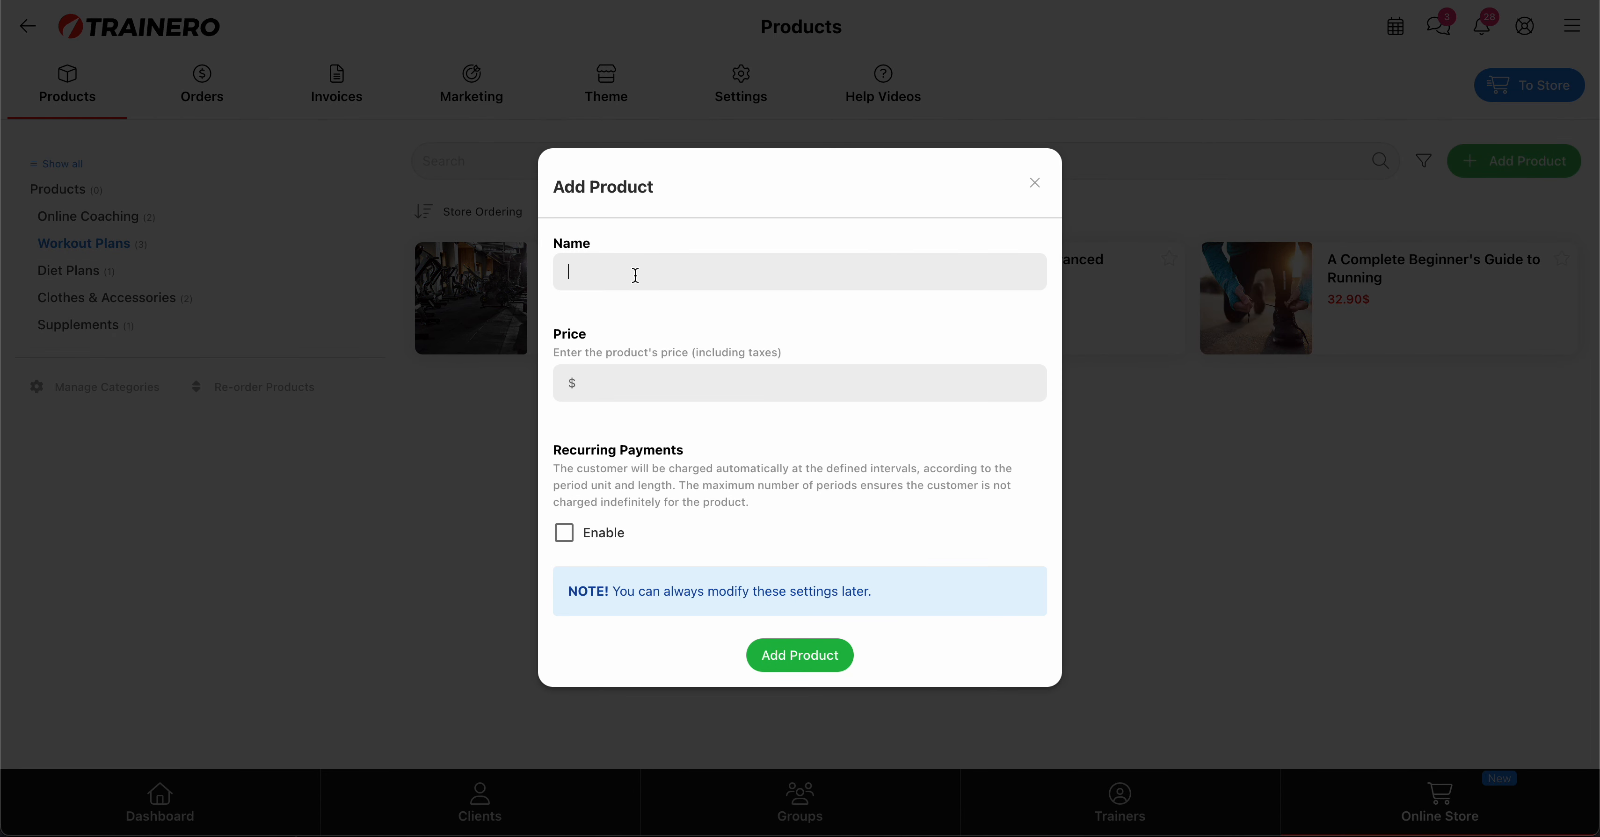
pyautogui.write('Example')
pyautogui.click(631, 385)
pyautogui.write('29.90')
# Enable monthly recurring payments with a period length of 1 and a maximum of 4 periods, and add the product.
pyautogui.click(563, 533)
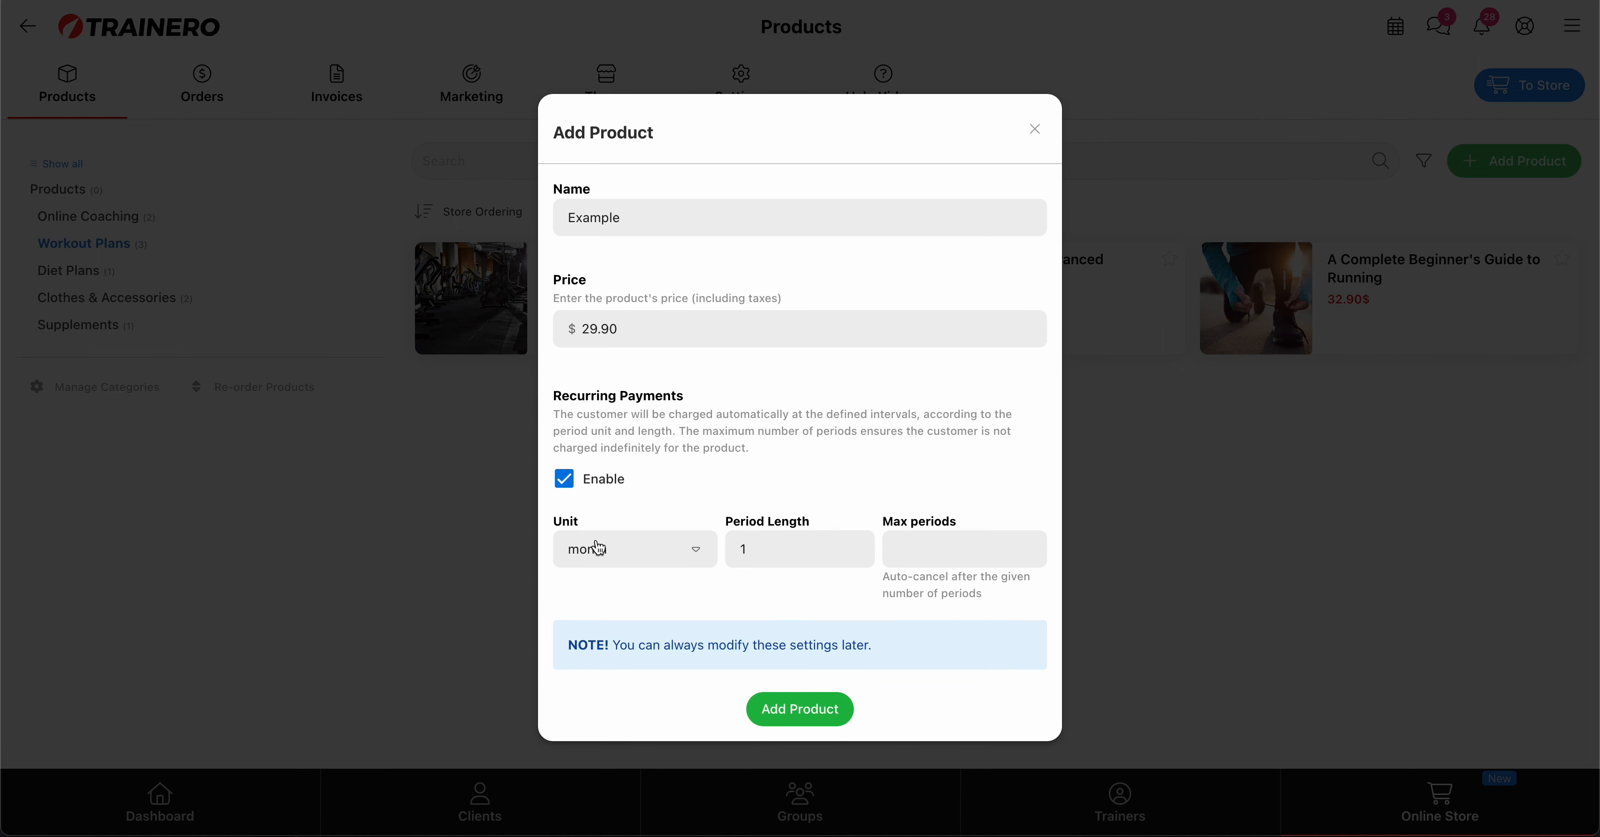
pyautogui.click(634, 558)
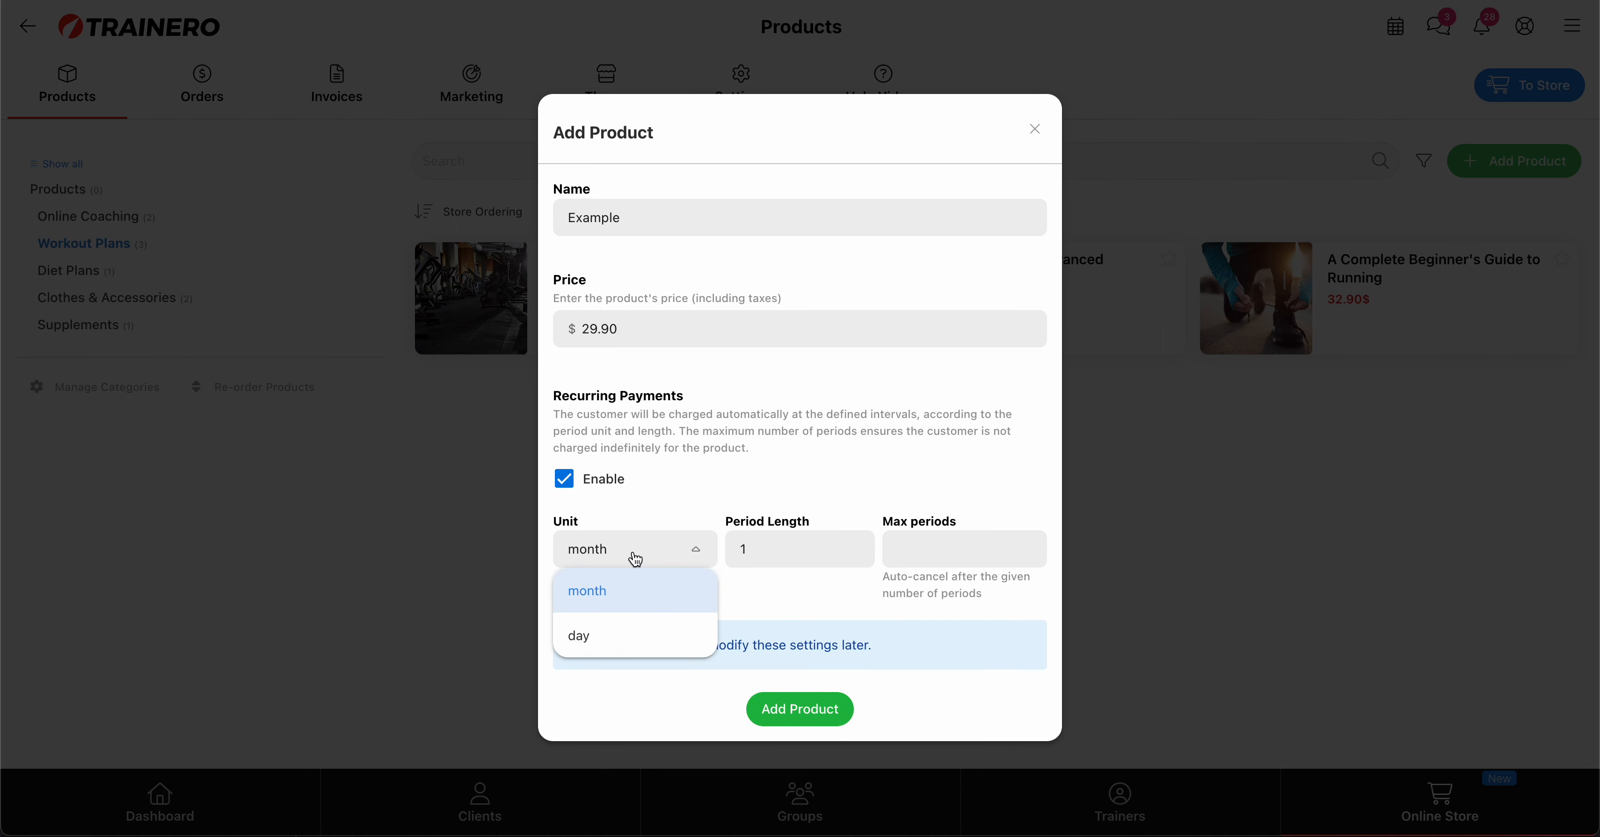
pyautogui.click(636, 559)
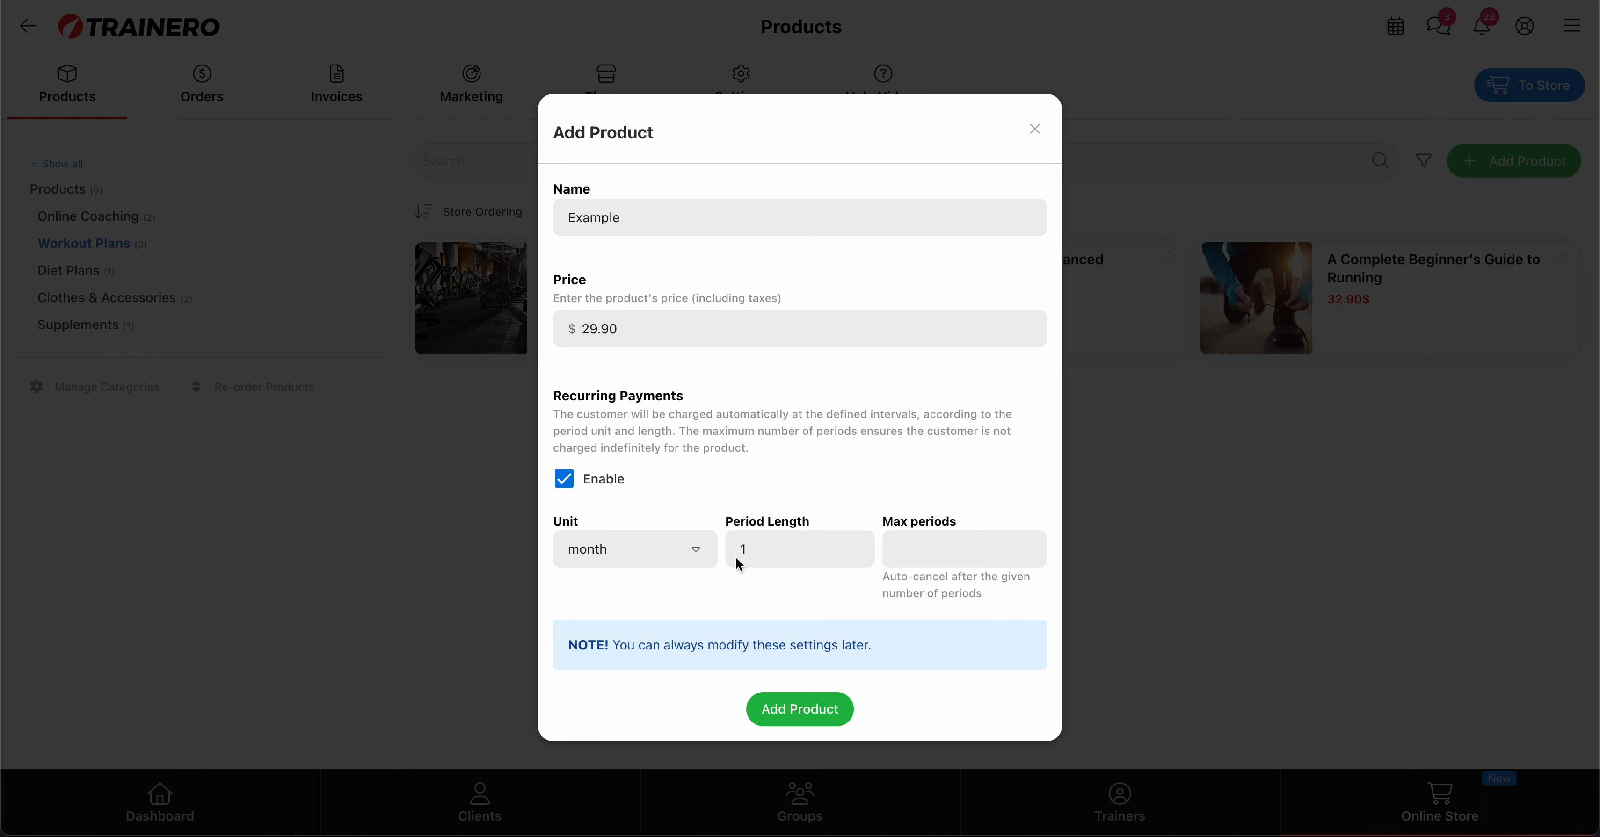
pyautogui.click(959, 551)
pyautogui.write('4')
pyautogui.moveTo(582, 329); pyautogui.dragTo(630, 331)
pyautogui.click(564, 479)
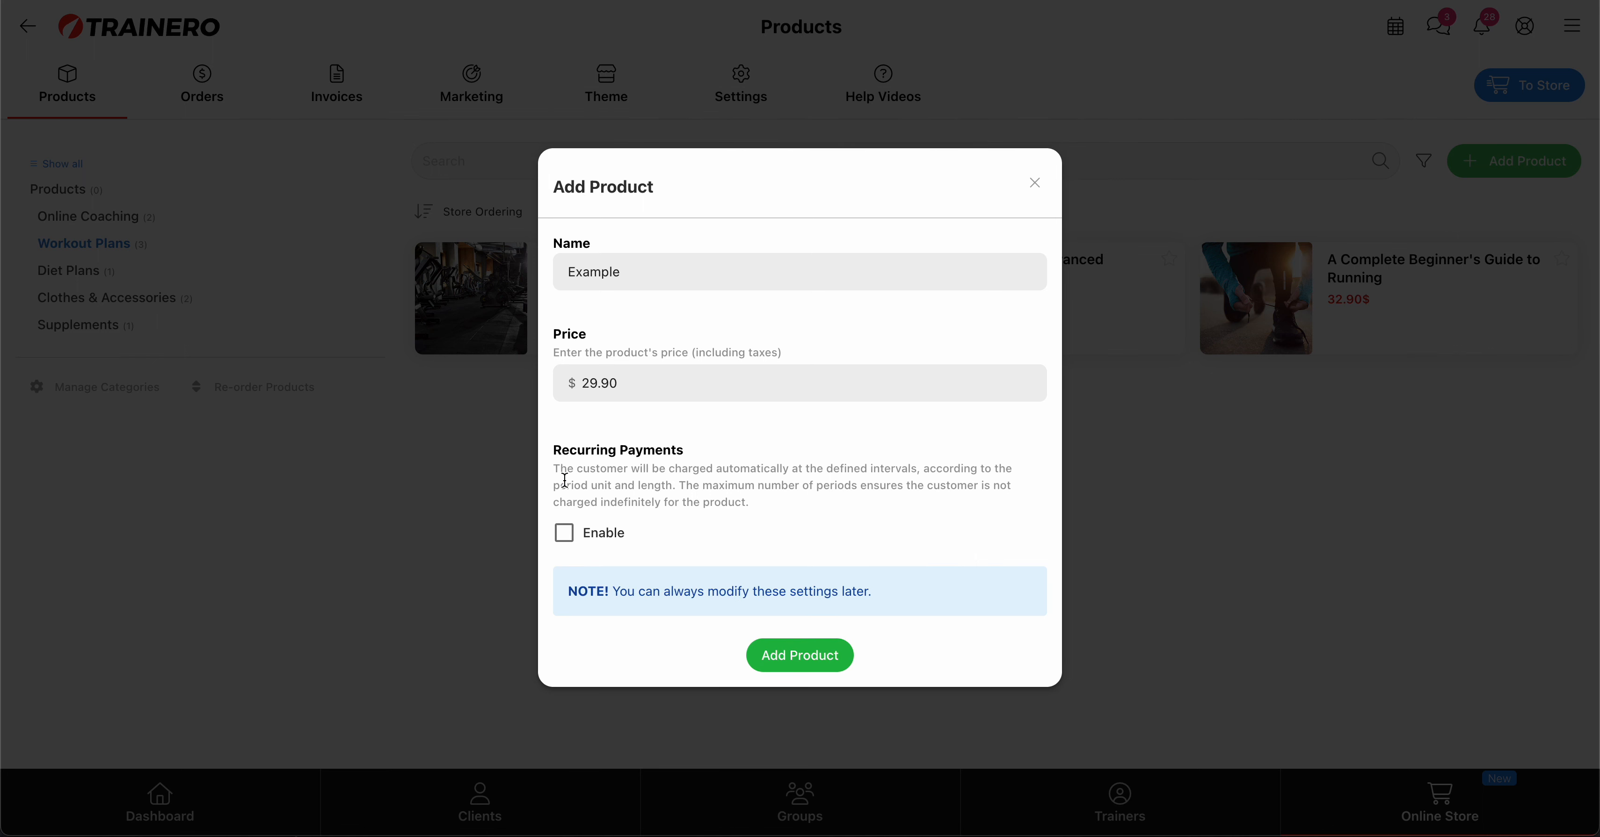
pyautogui.click(565, 535)
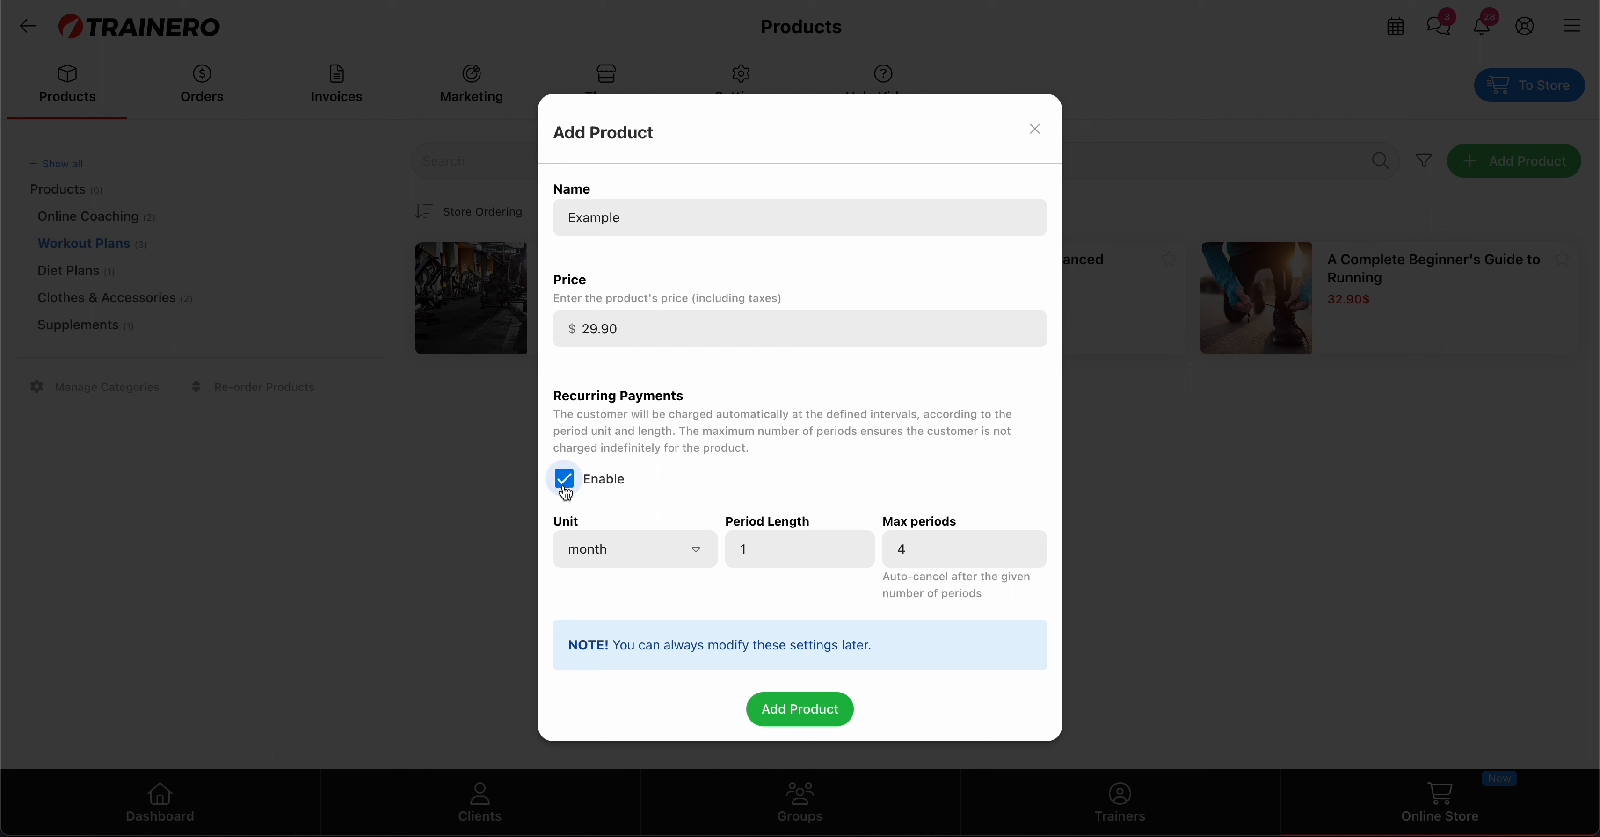
pyautogui.click(803, 710)
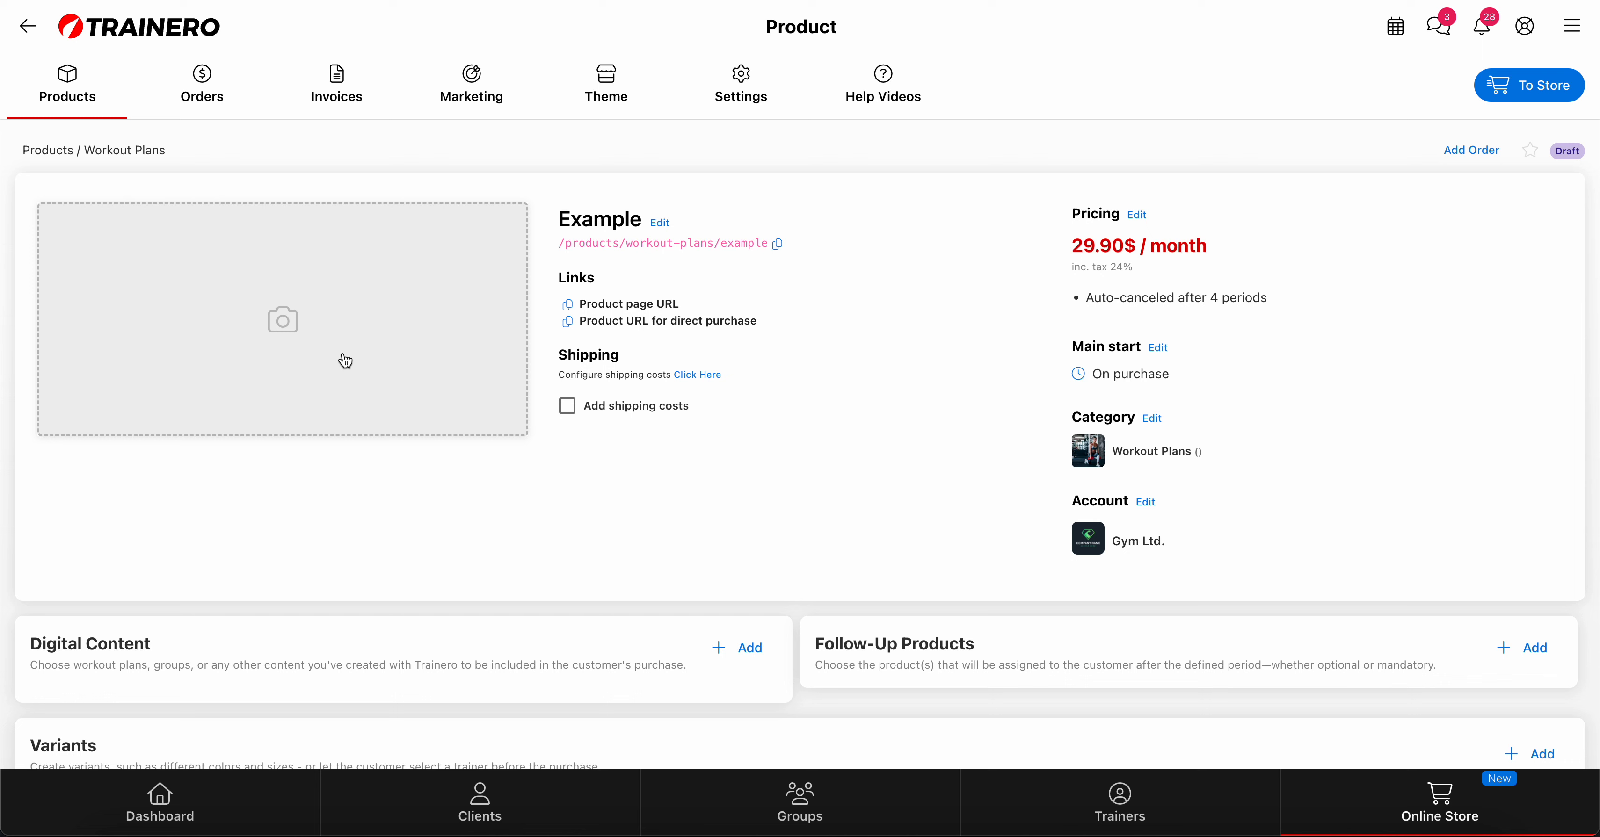
# Open the Workout Plan - Beginners product and examine its editable name, URL and content fields and its status options.
pyautogui.click(74, 91)
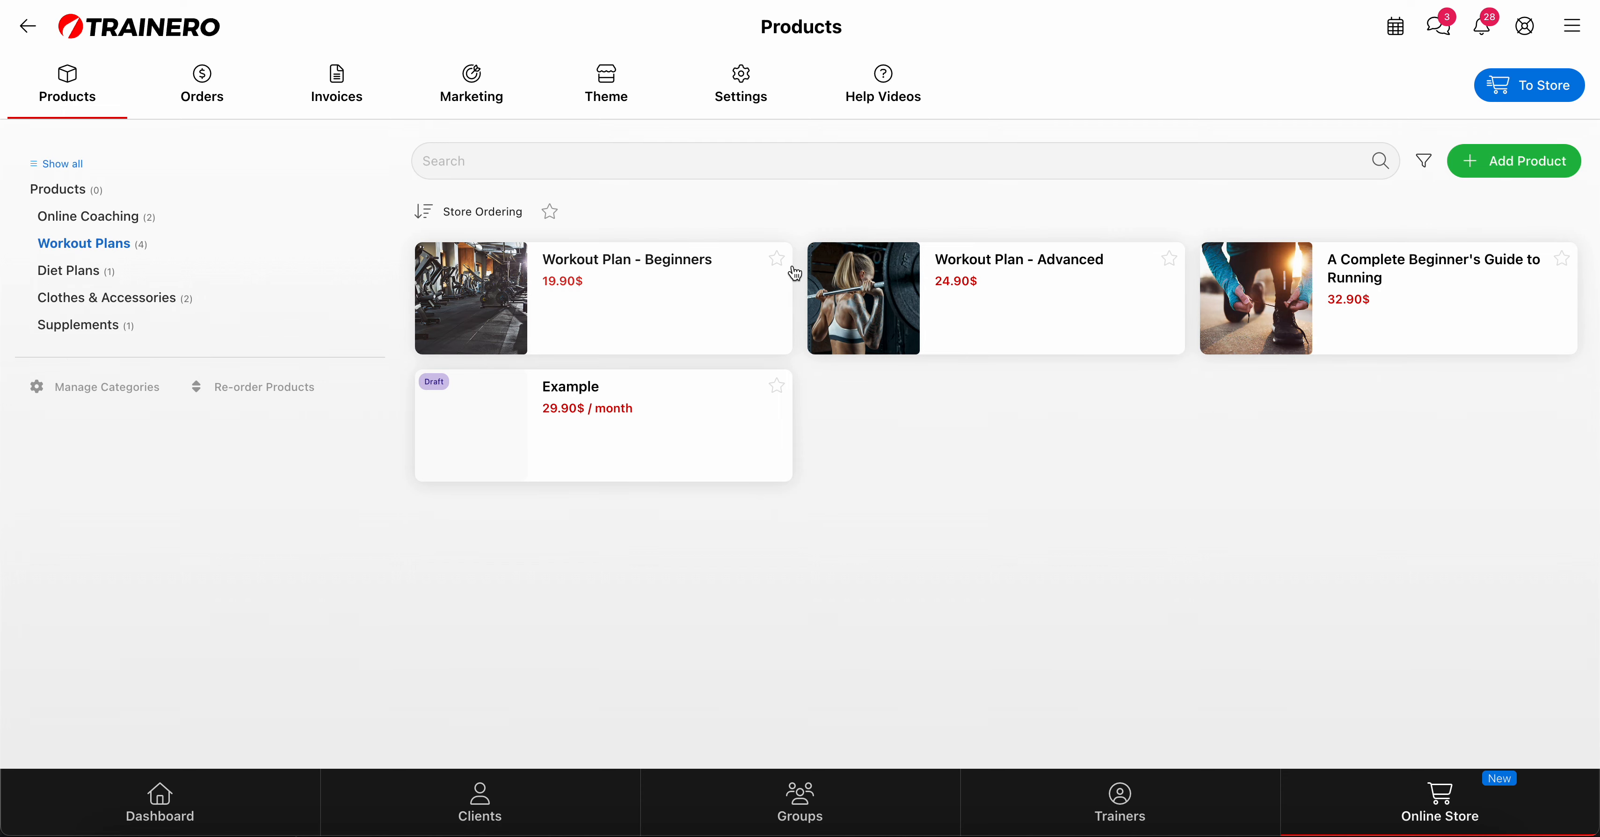
pyautogui.click(684, 267)
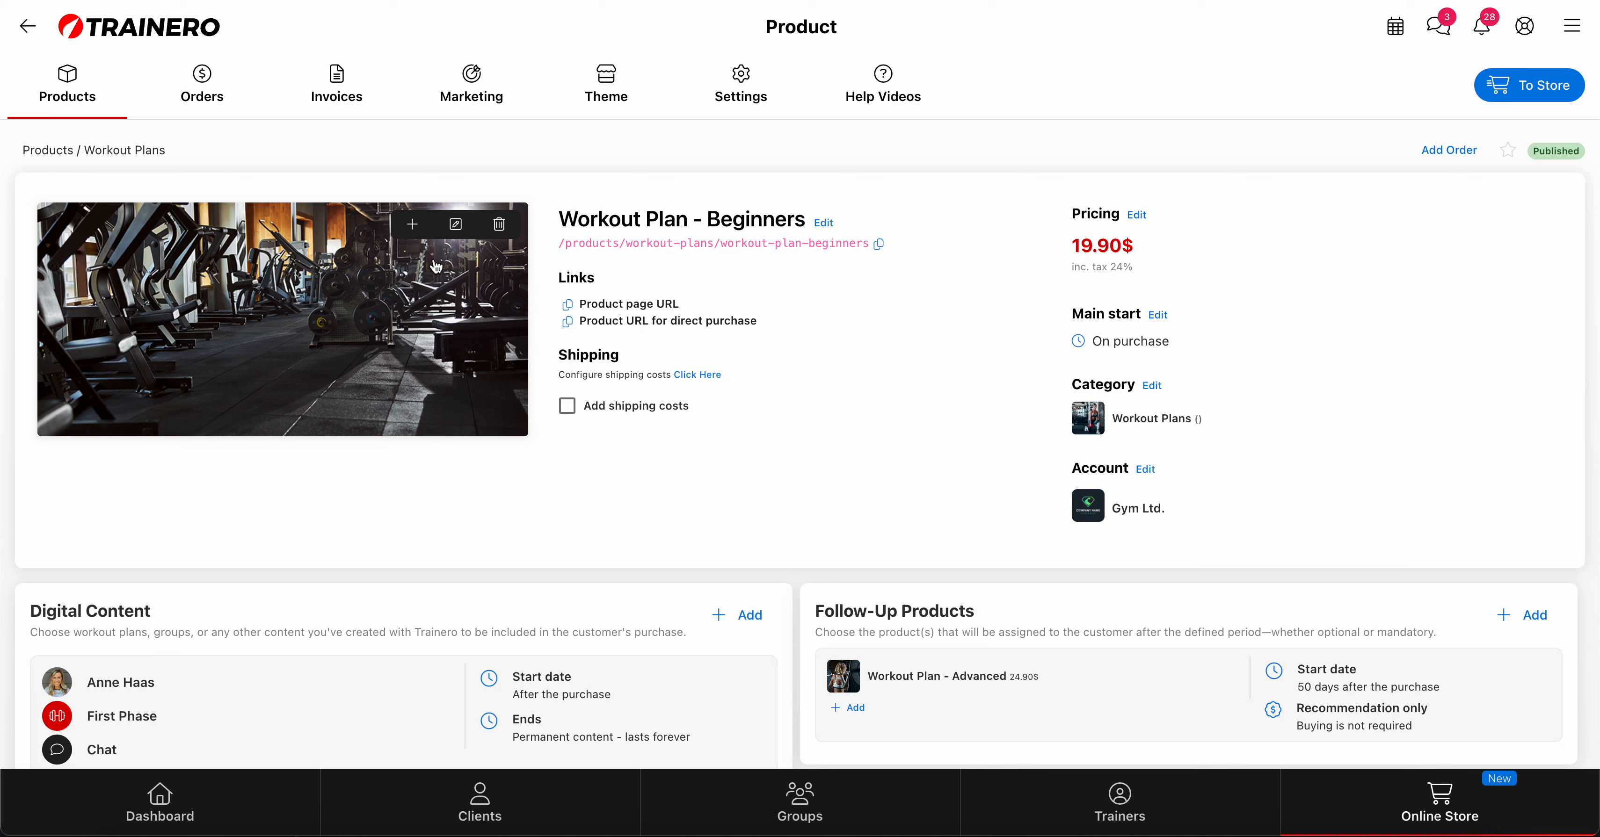
pyautogui.click(823, 222)
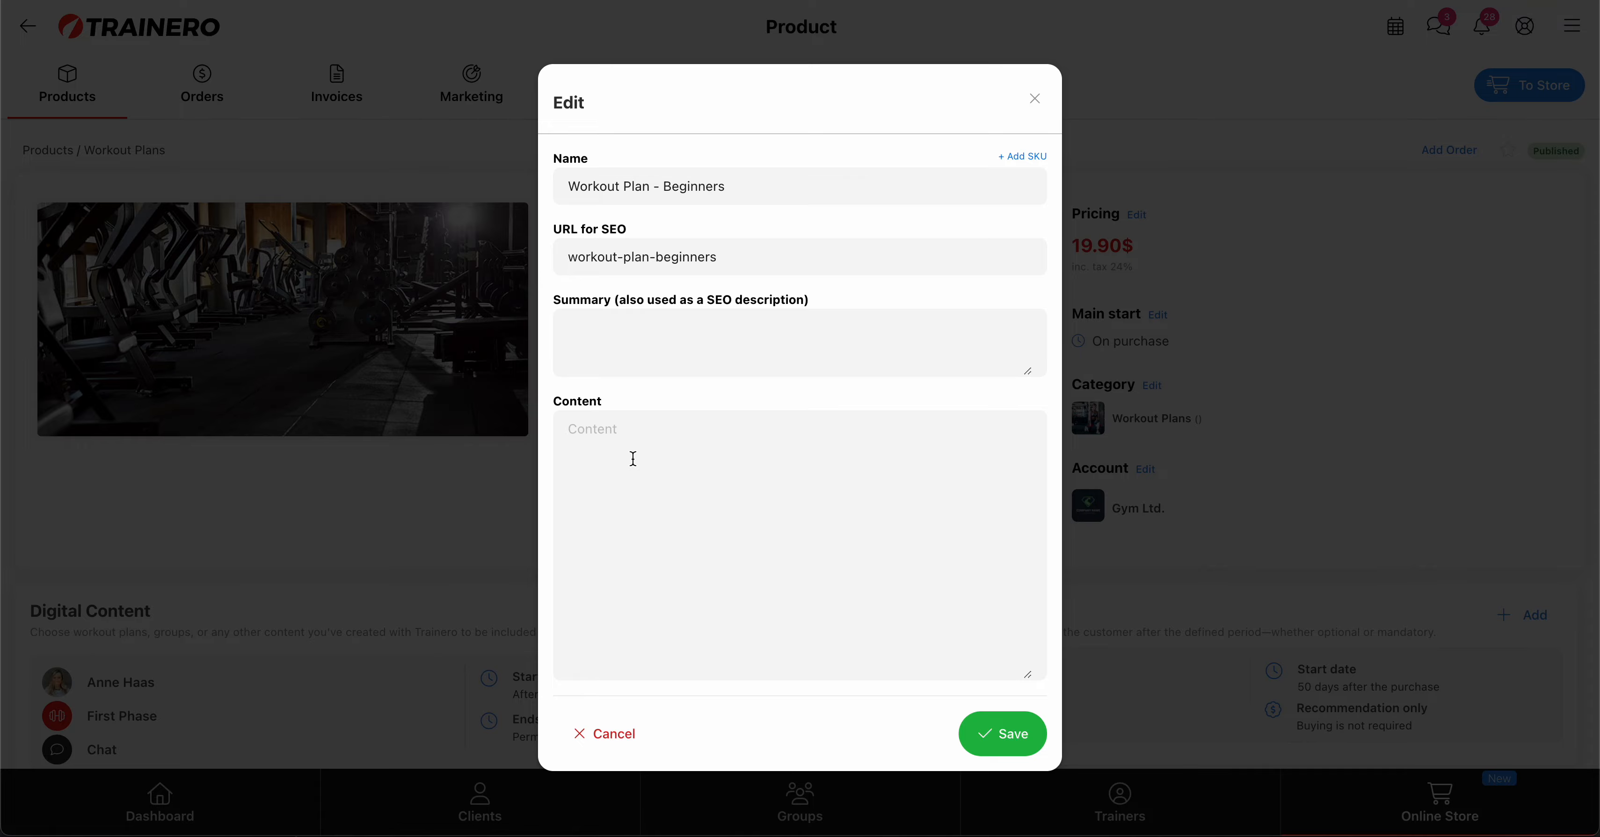
pyautogui.click(616, 745)
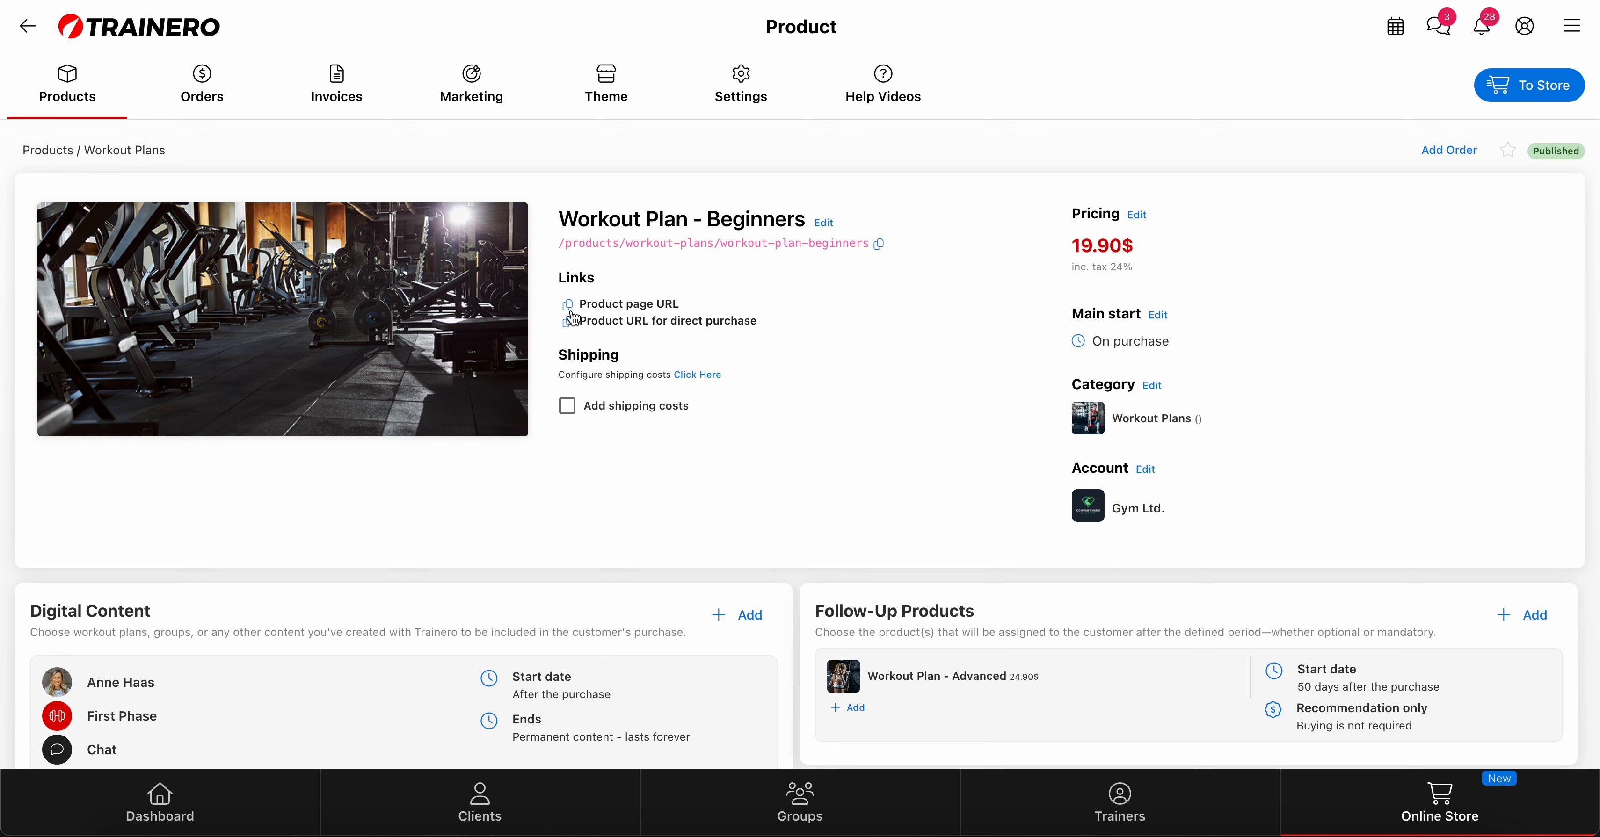
pyautogui.click(1561, 163)
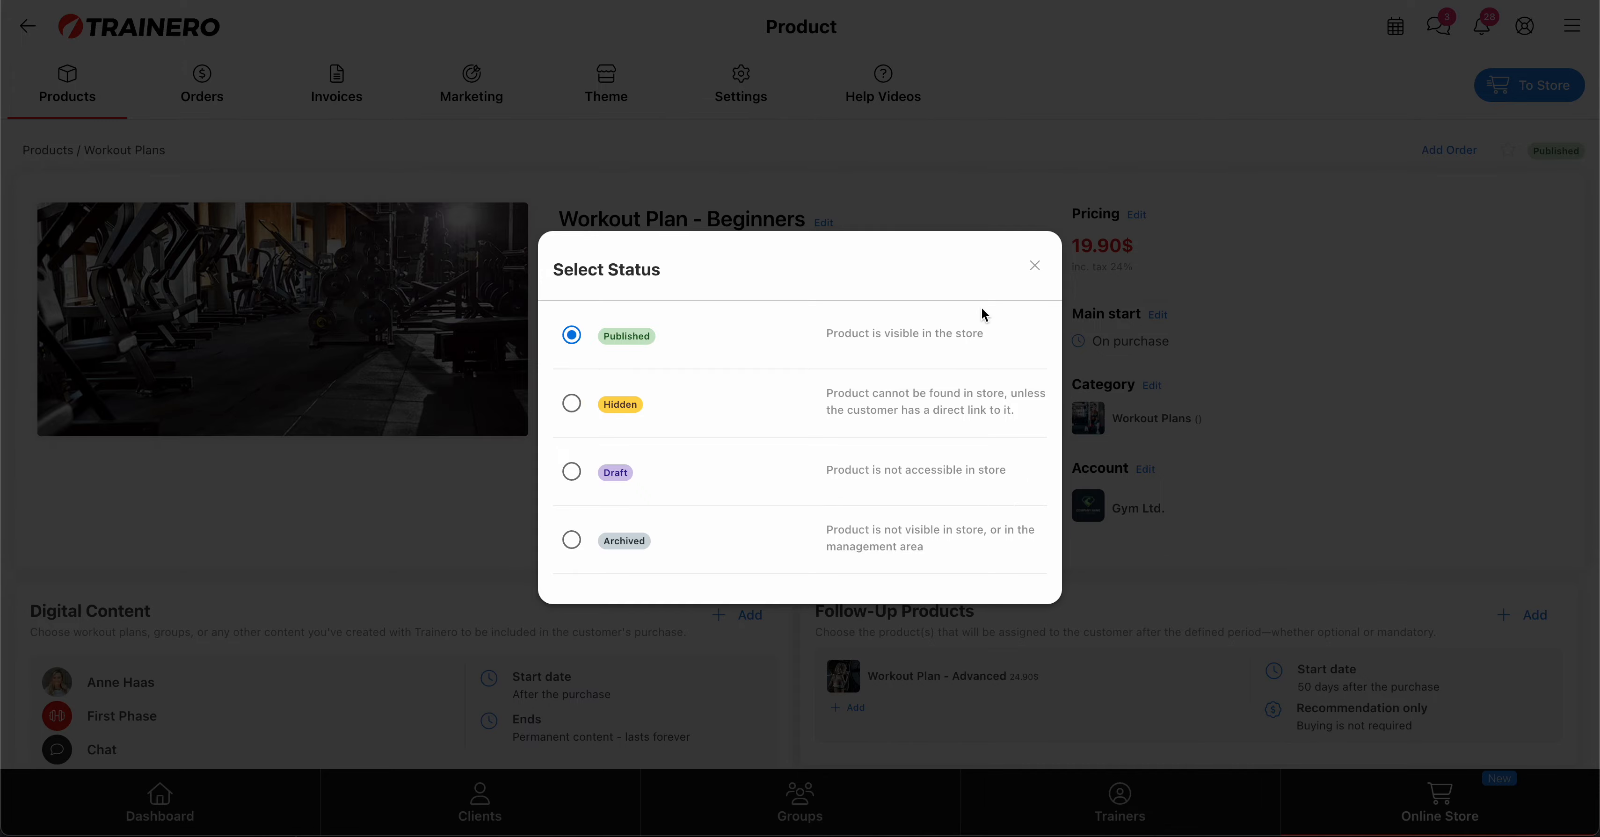
pyautogui.click(1035, 265)
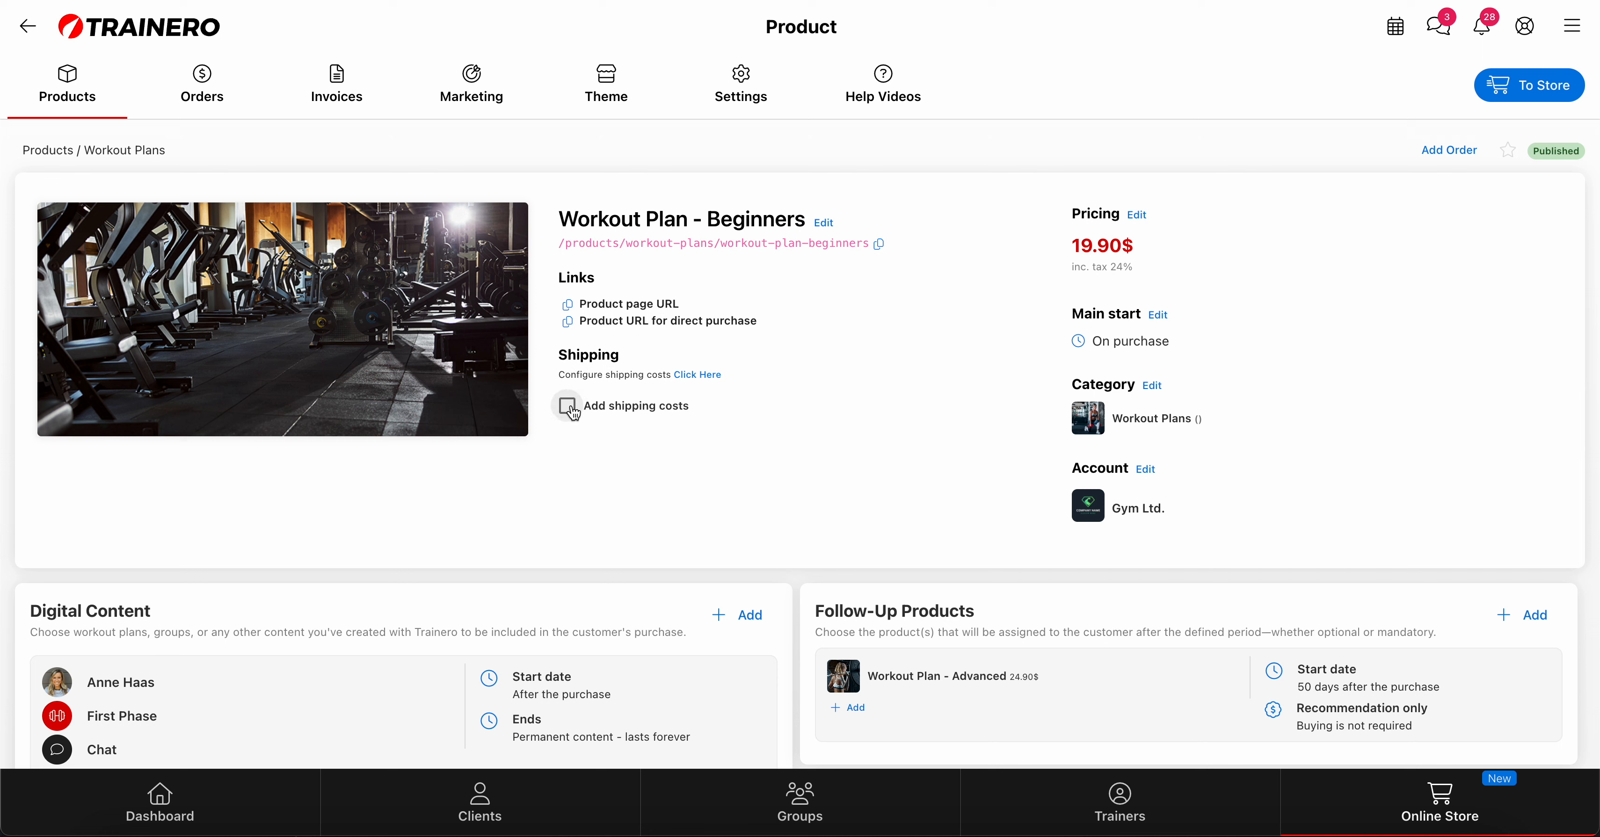
# Examine the store's shipping cost settings and try adding shipping costs to the Workout Plan - Beginners product.
pyautogui.click(713, 378)
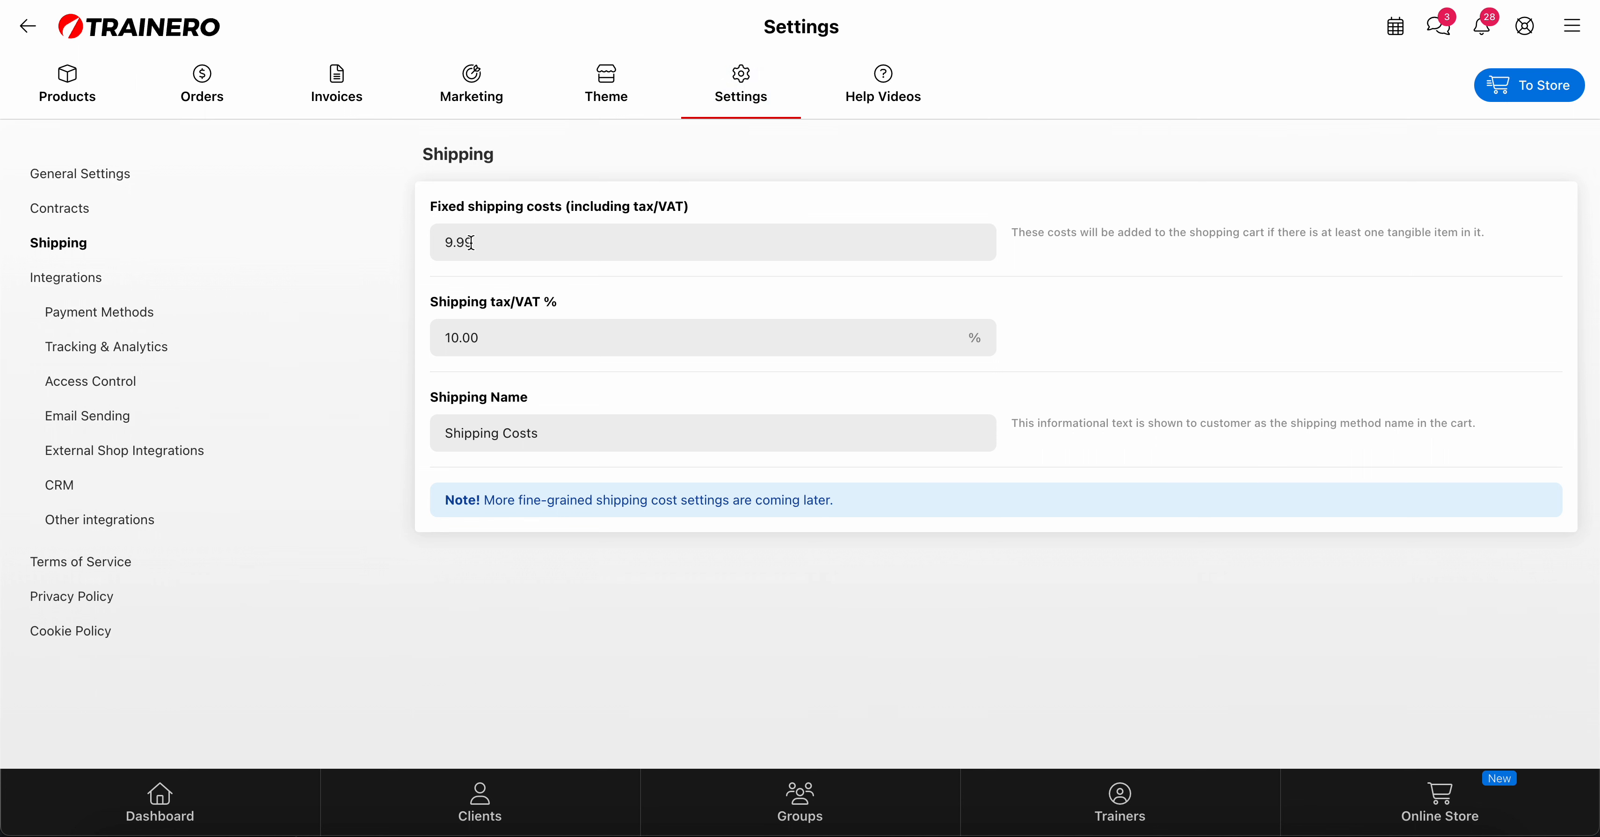
pyautogui.click(27, 26)
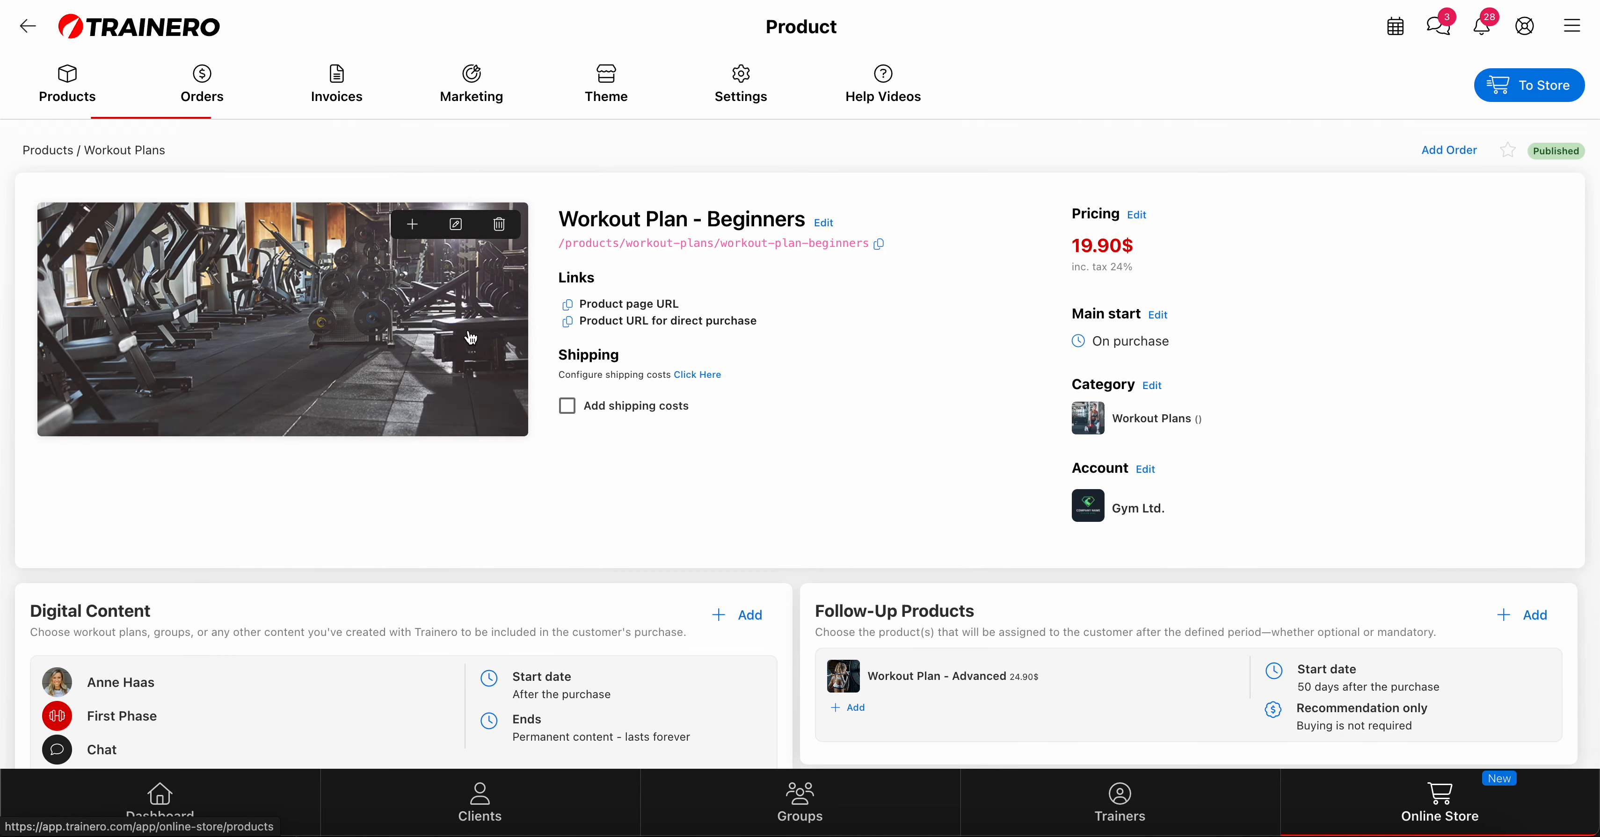
pyautogui.click(656, 426)
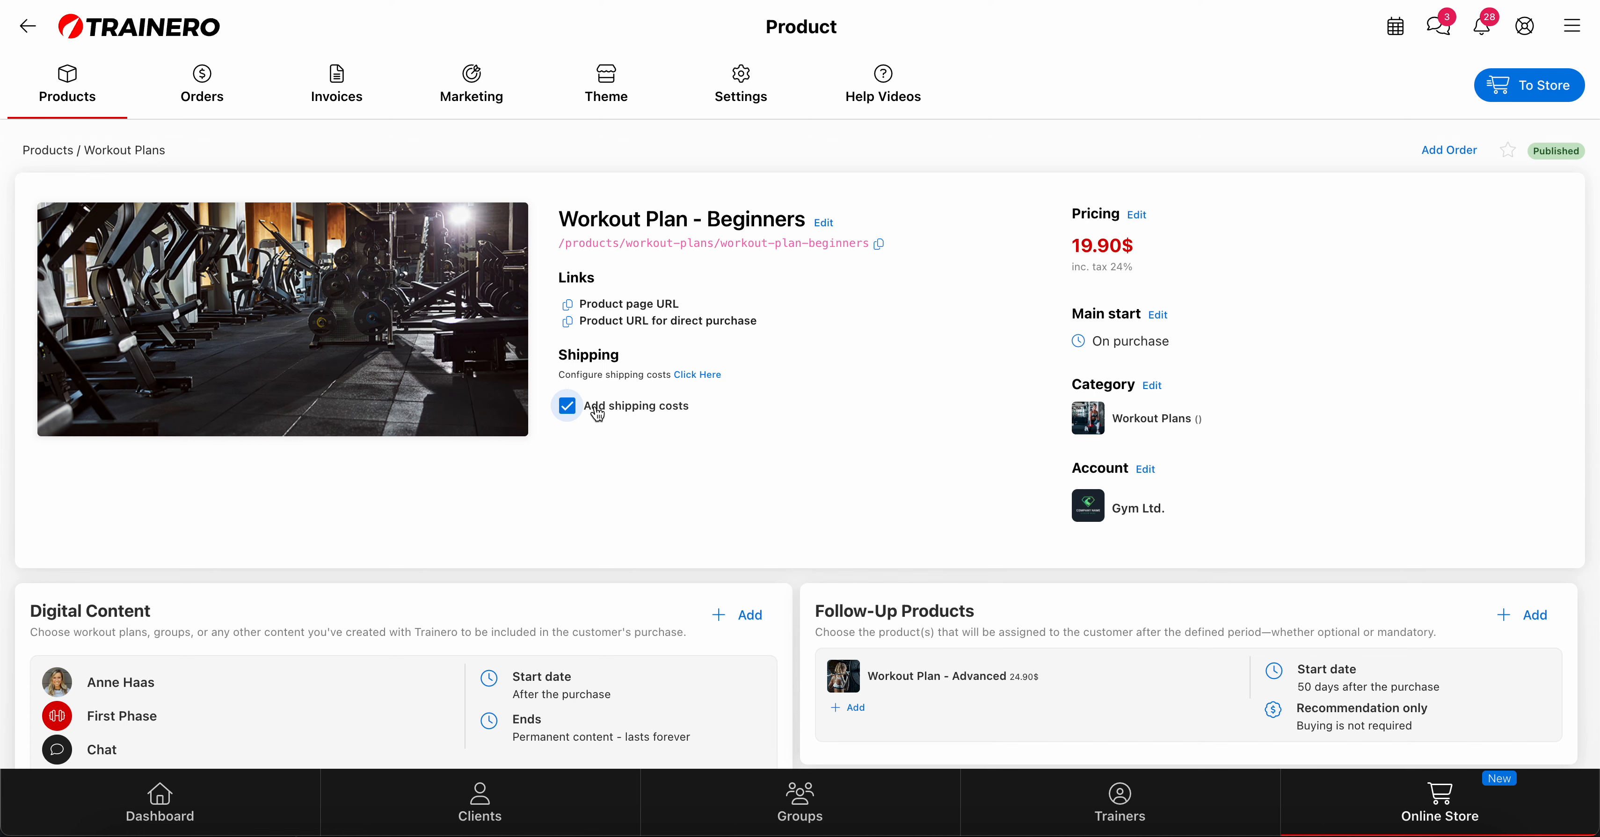
pyautogui.click(708, 375)
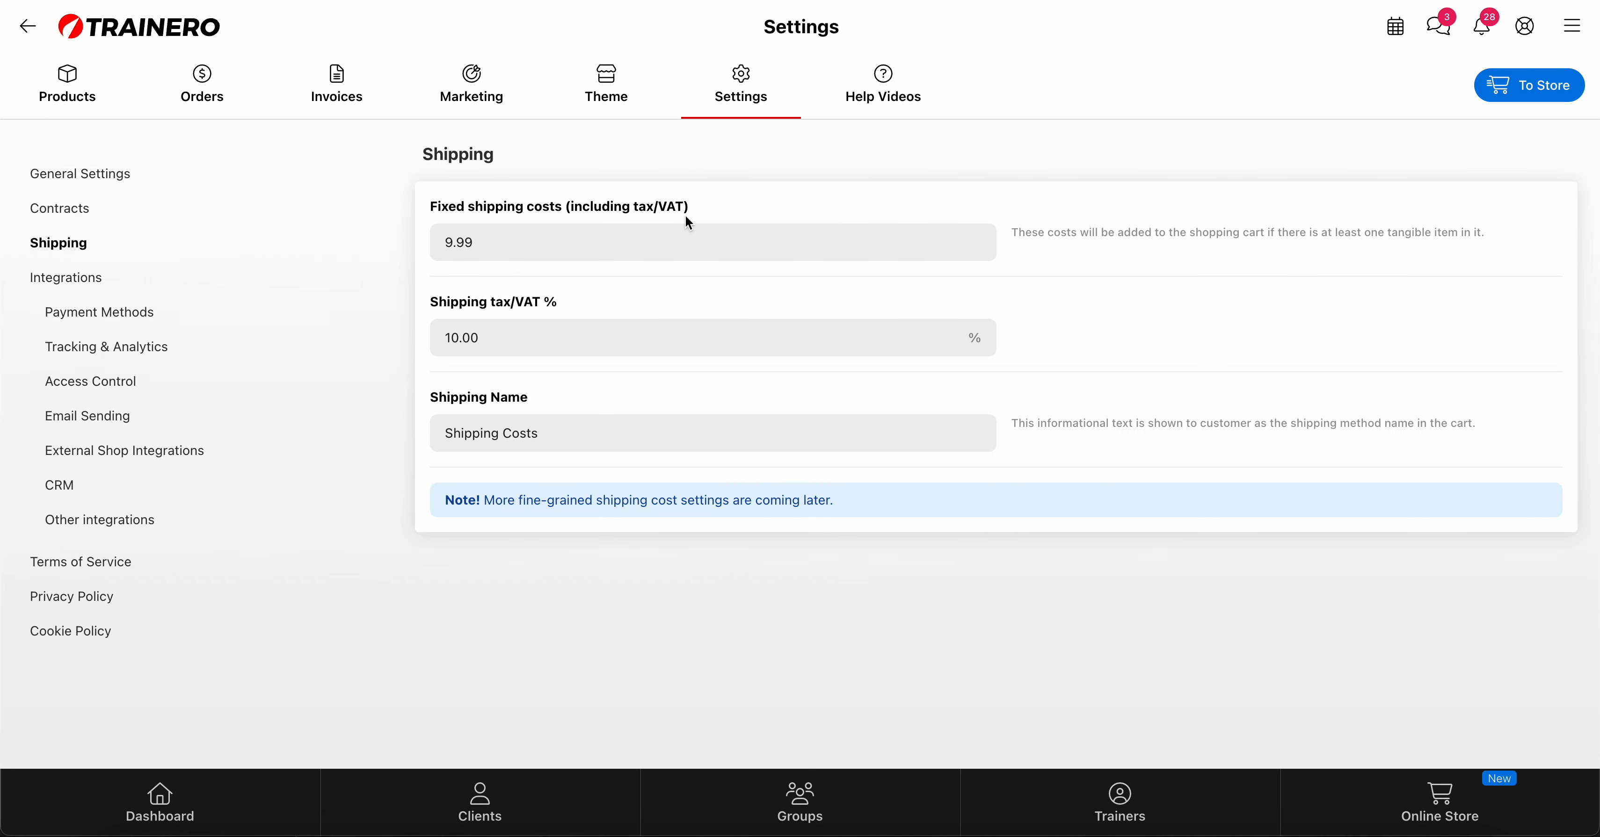
pyautogui.click(500, 248)
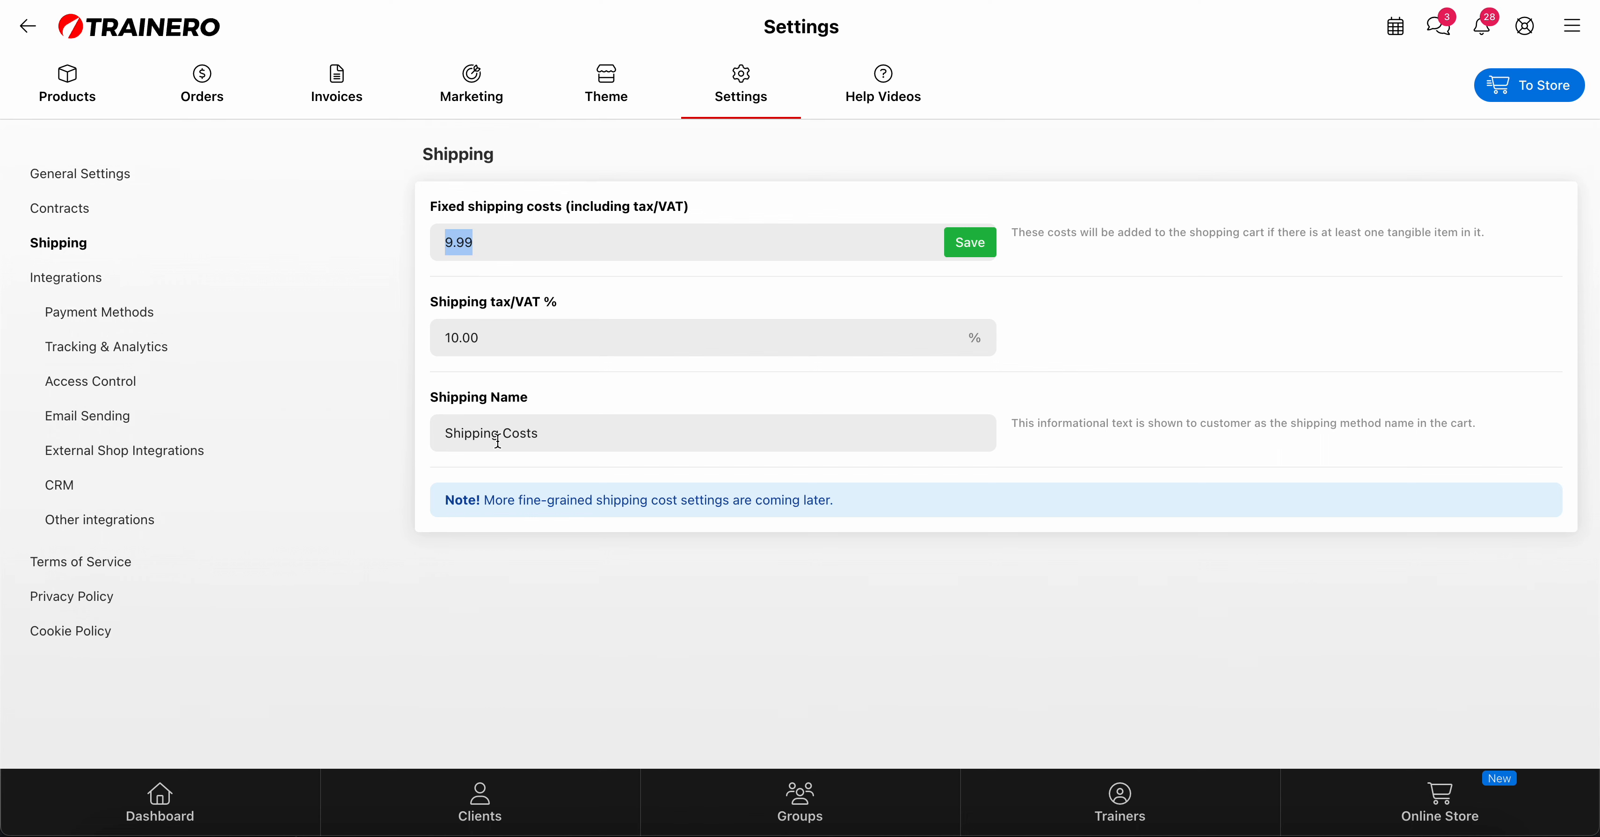
pyautogui.click(27, 26)
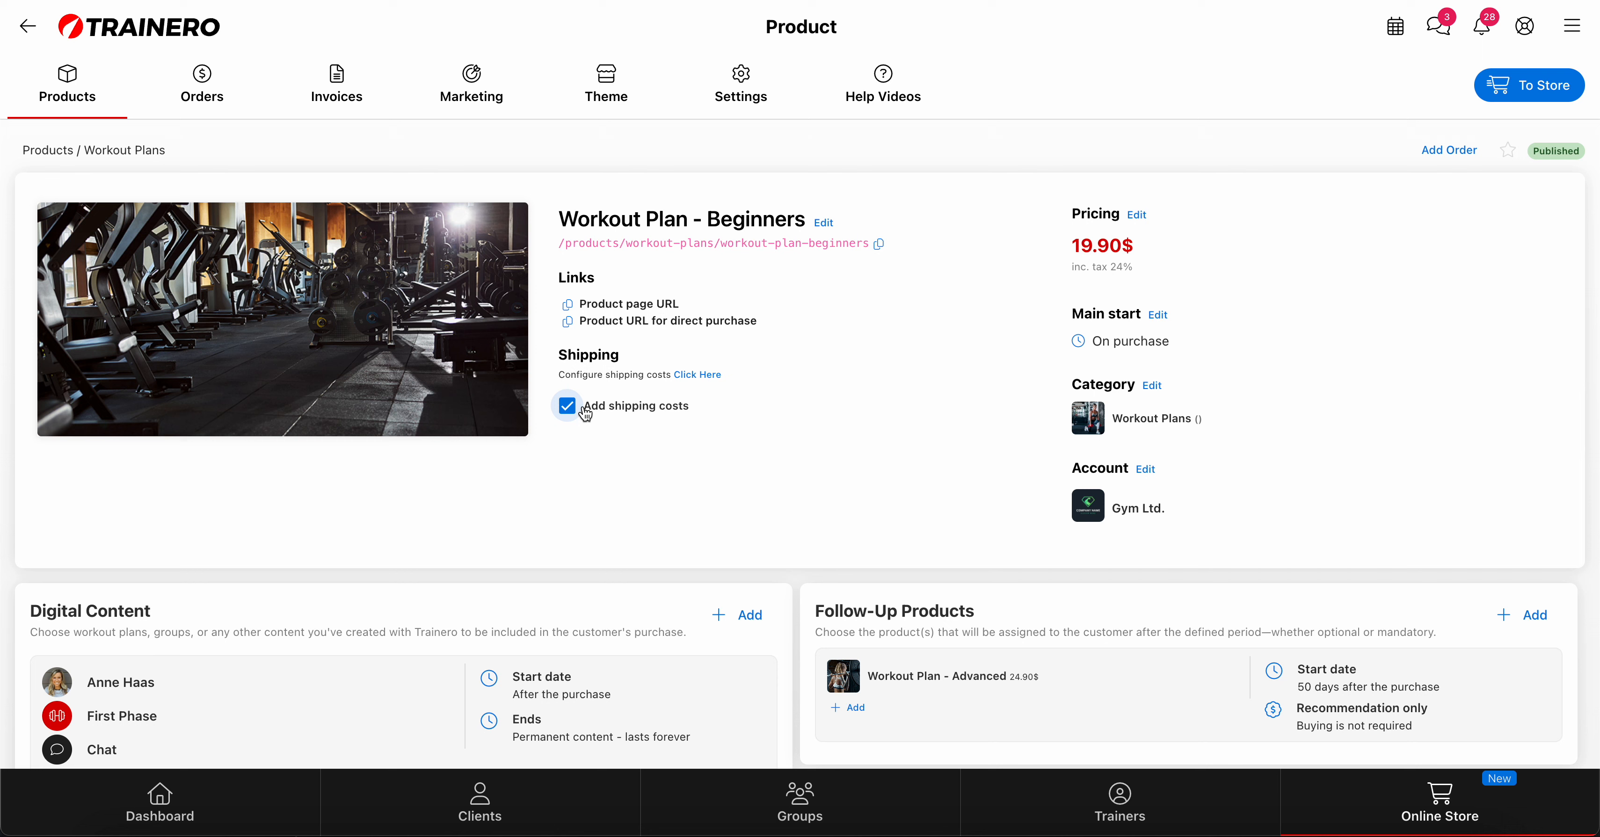
pyautogui.click(570, 411)
pyautogui.click(567, 408)
pyautogui.click(567, 407)
# Examine the discounted price, recurring payments, Stripe-only and multiple-item purchase options in the product's pricing settings without saving.
pyautogui.click(1143, 224)
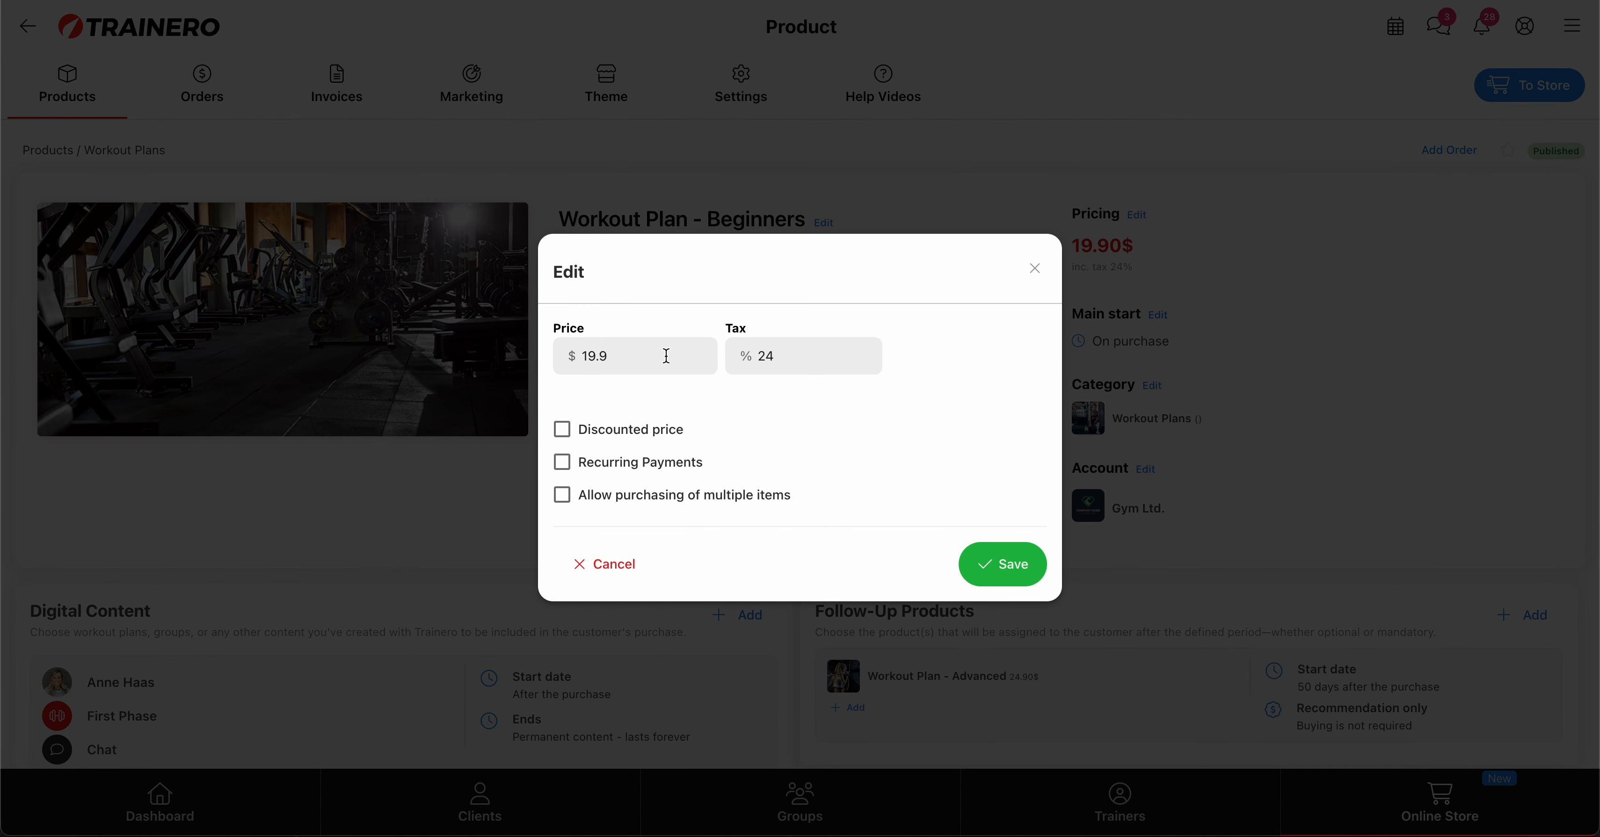
pyautogui.click(563, 432)
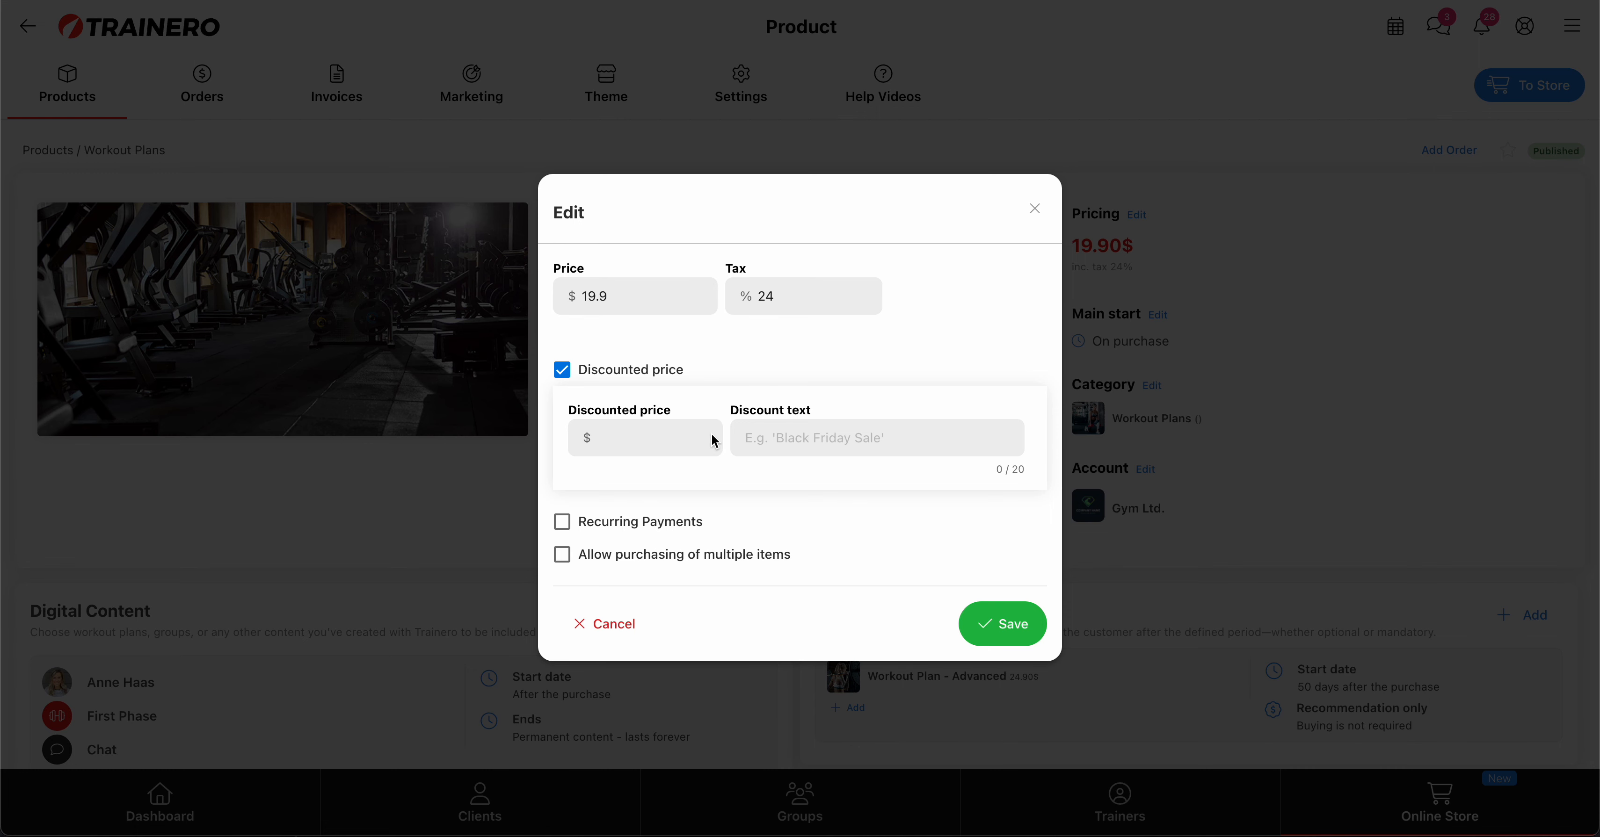
pyautogui.click(563, 523)
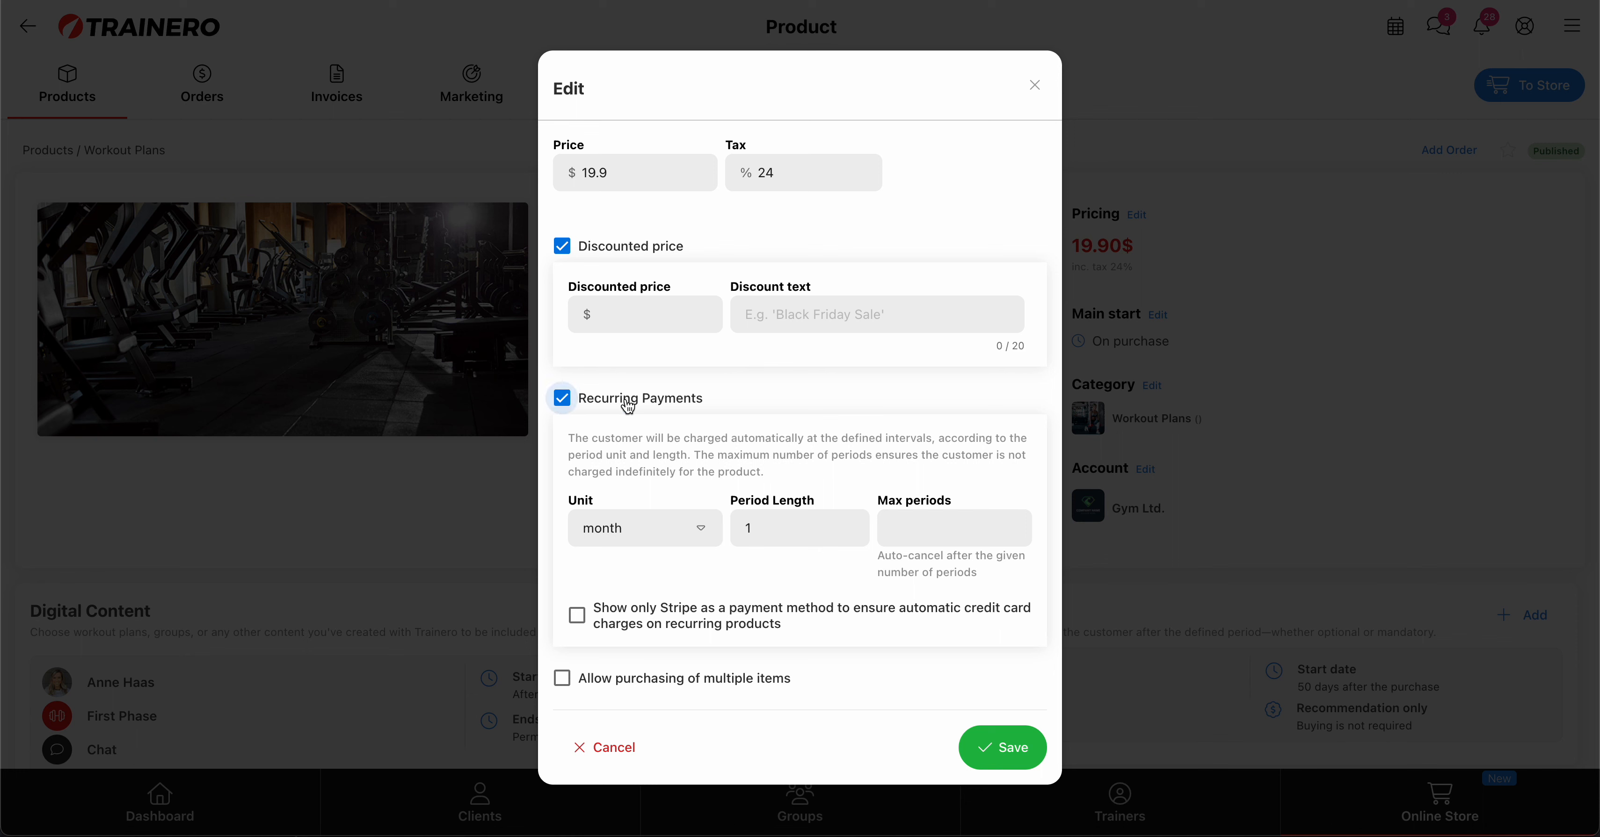
pyautogui.click(577, 616)
pyautogui.click(576, 616)
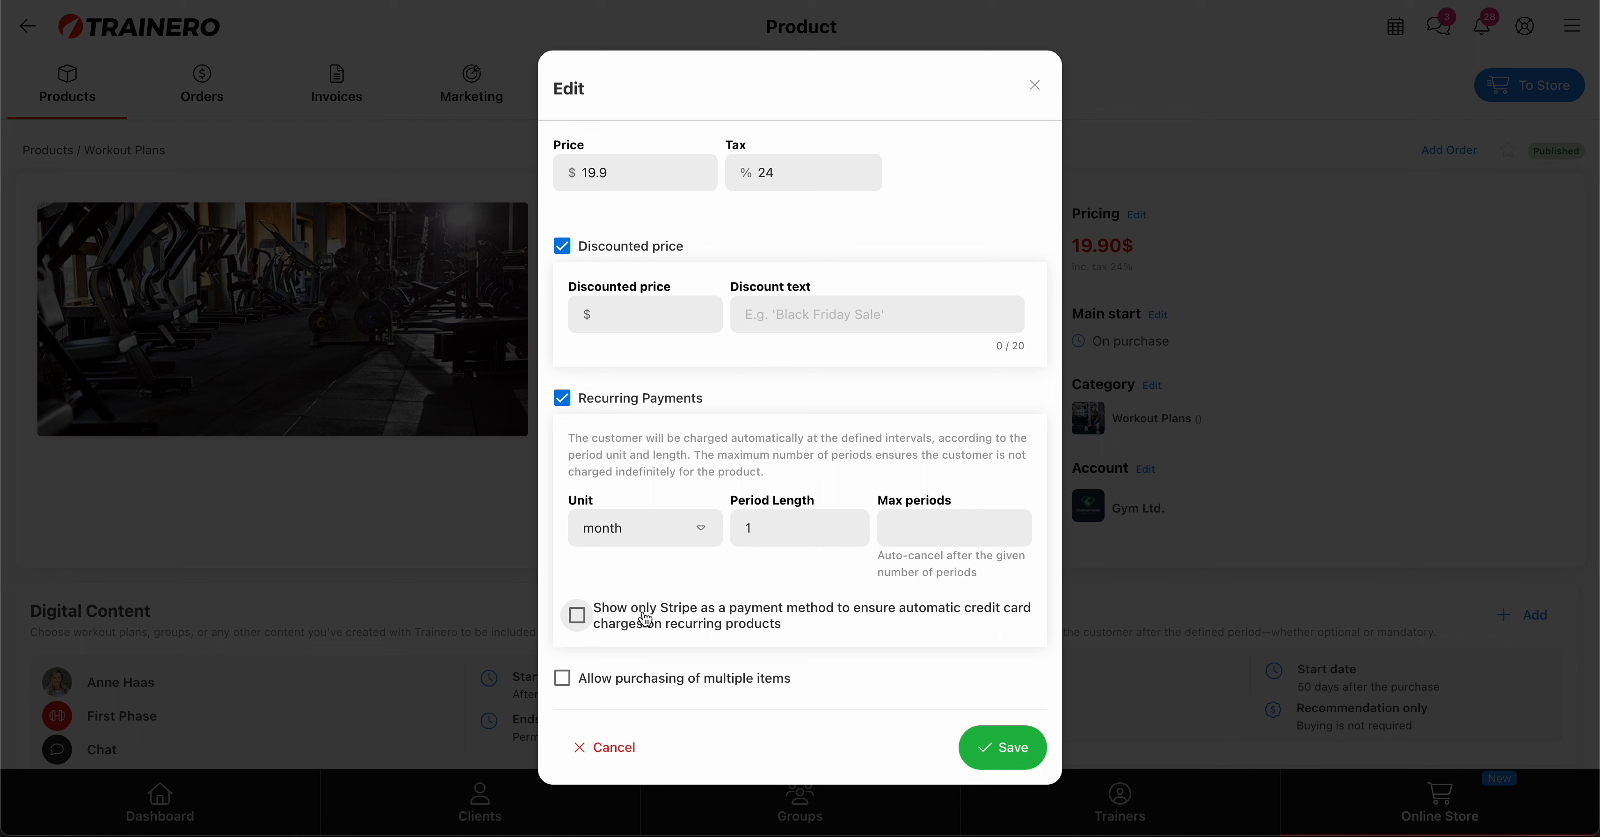
pyautogui.click(578, 618)
pyautogui.click(578, 616)
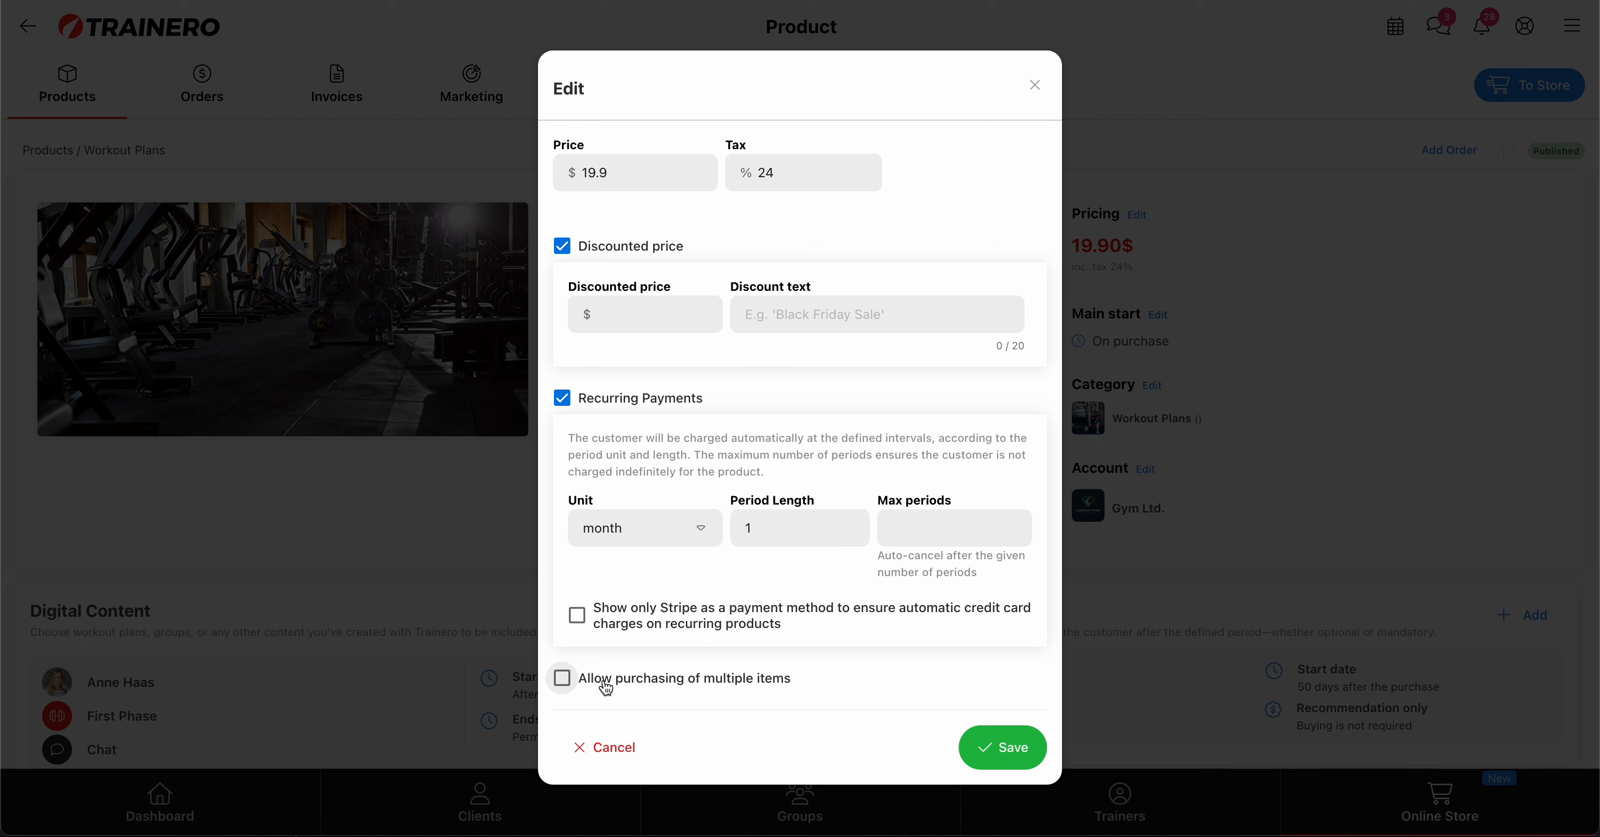
pyautogui.click(565, 683)
pyautogui.click(565, 684)
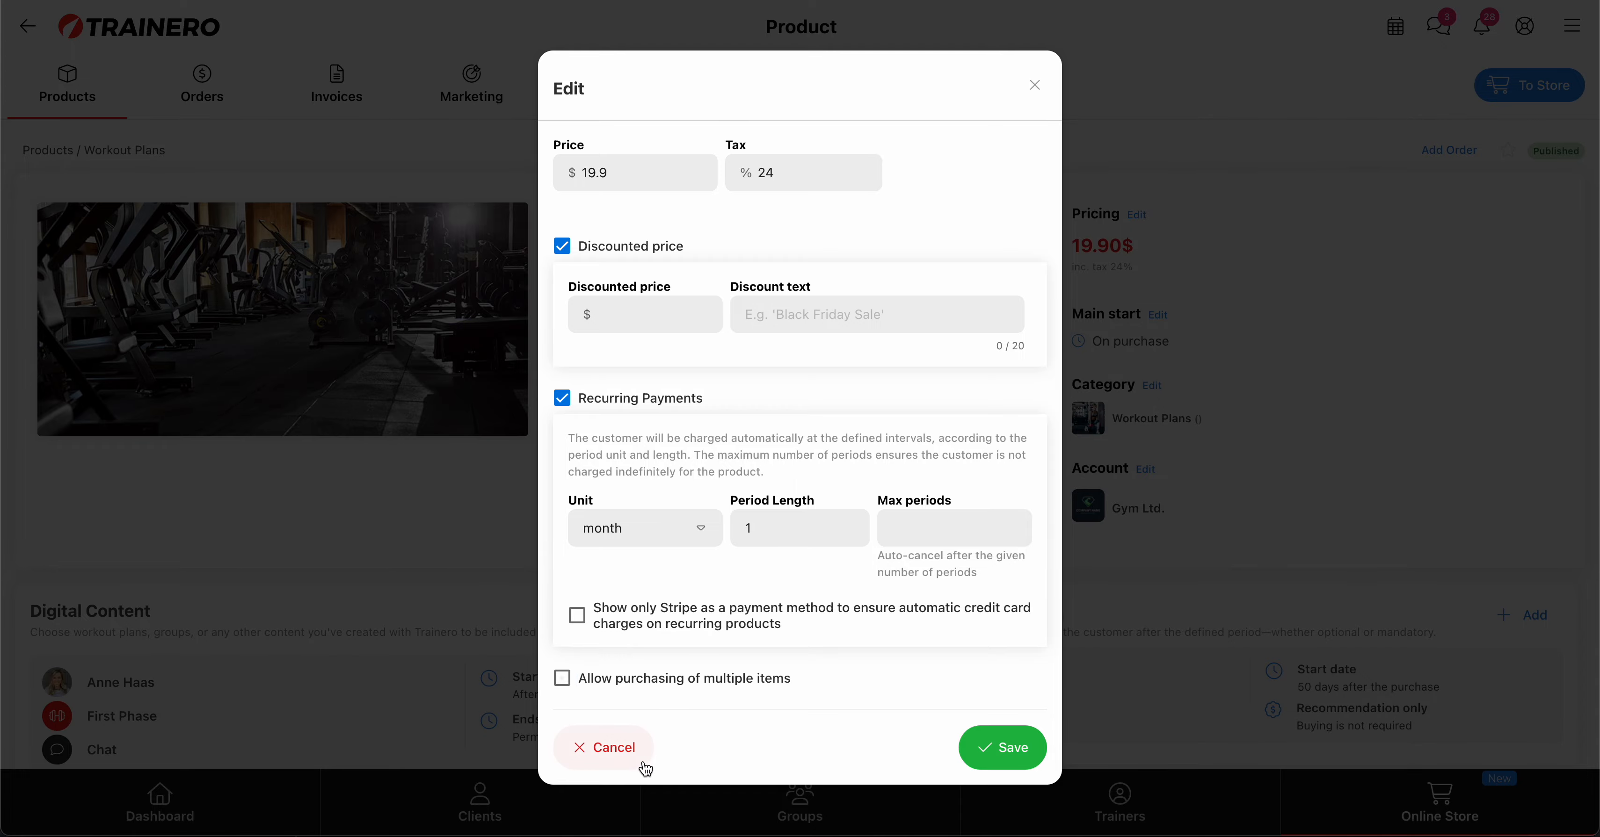
pyautogui.click(631, 751)
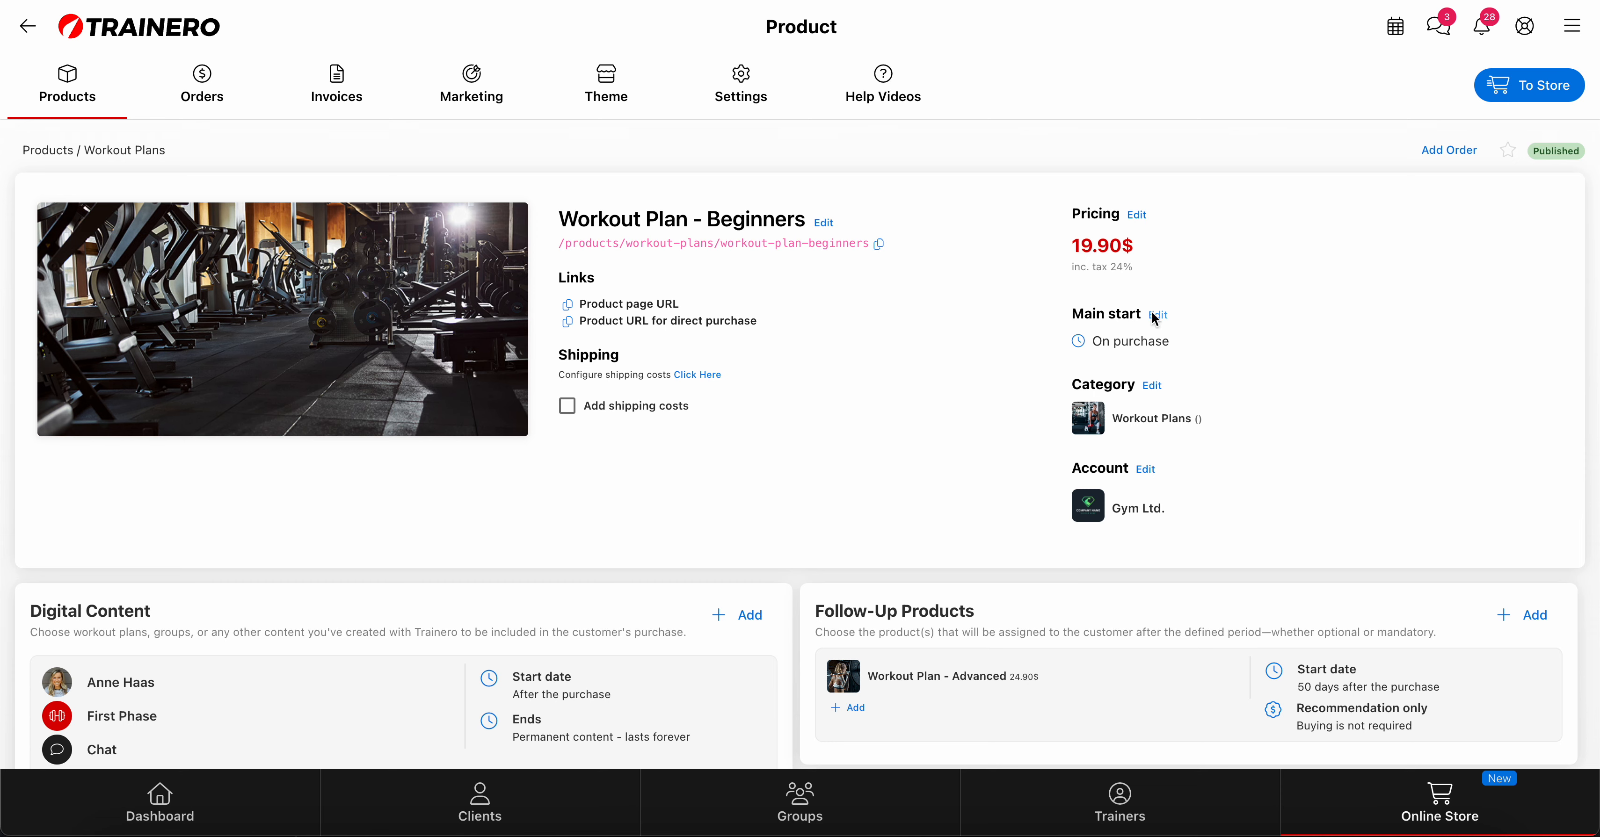
# Examine the product's main start options and compare them with the start date of its digital content.
pyautogui.click(1155, 315)
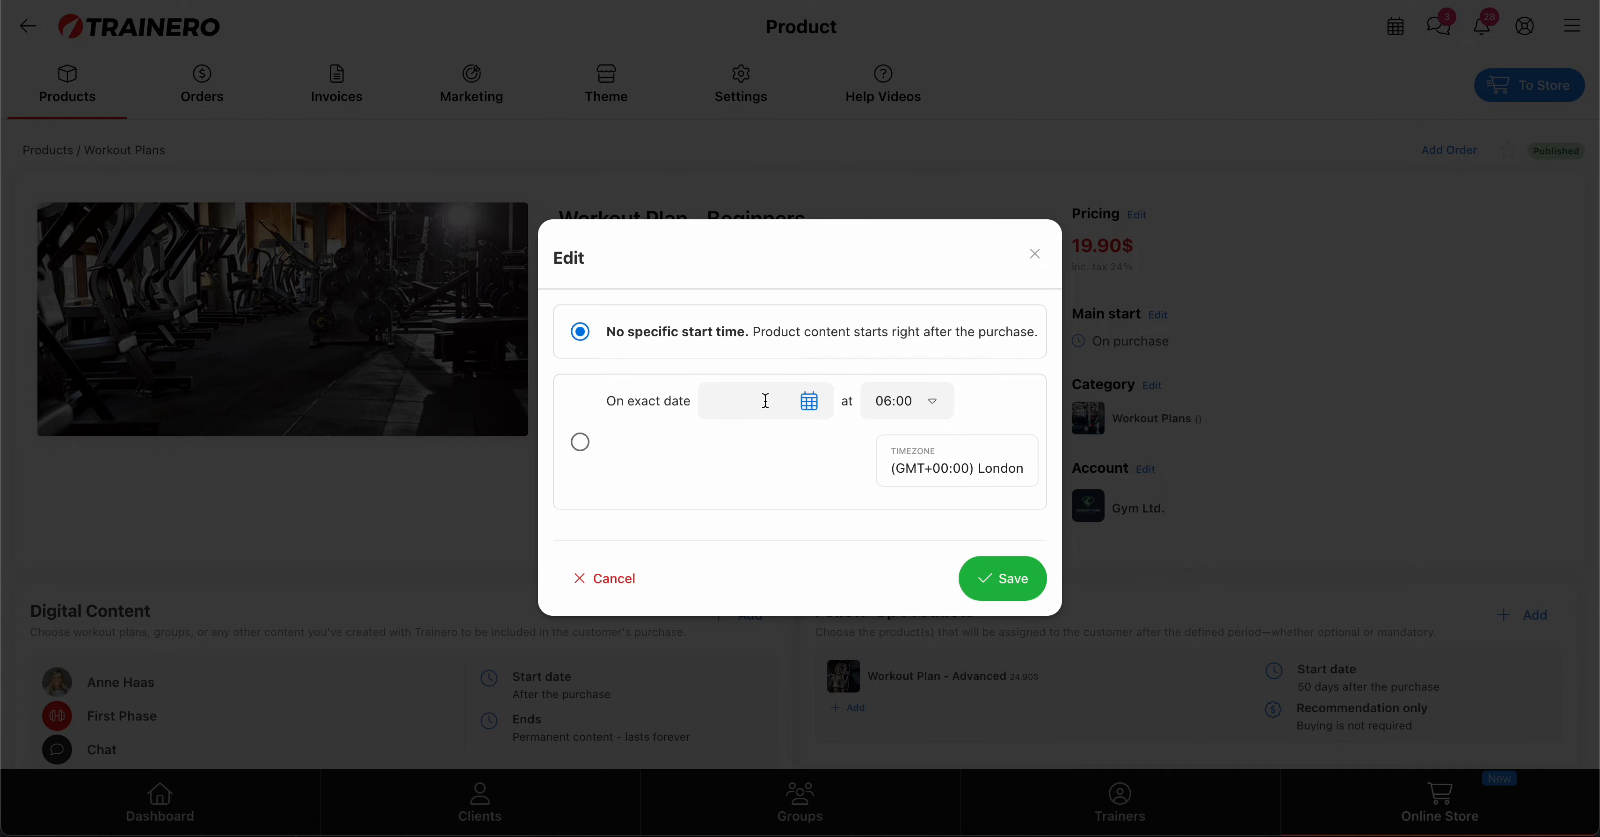
pyautogui.click(632, 581)
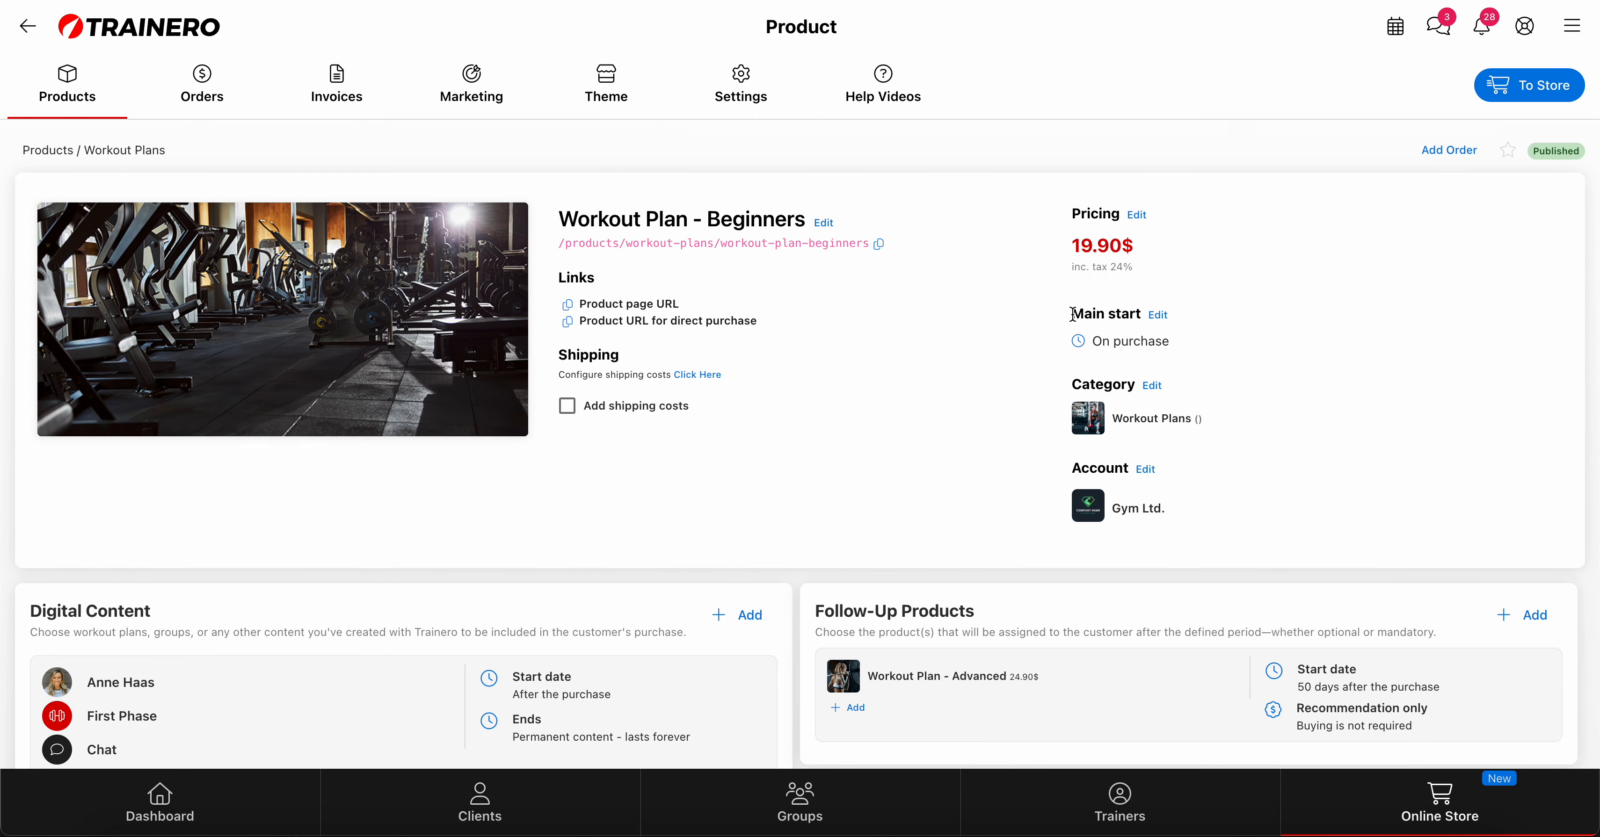
pyautogui.moveTo(1072, 315); pyautogui.dragTo(1145, 318)
pyautogui.scroll(-1, 353, 565)
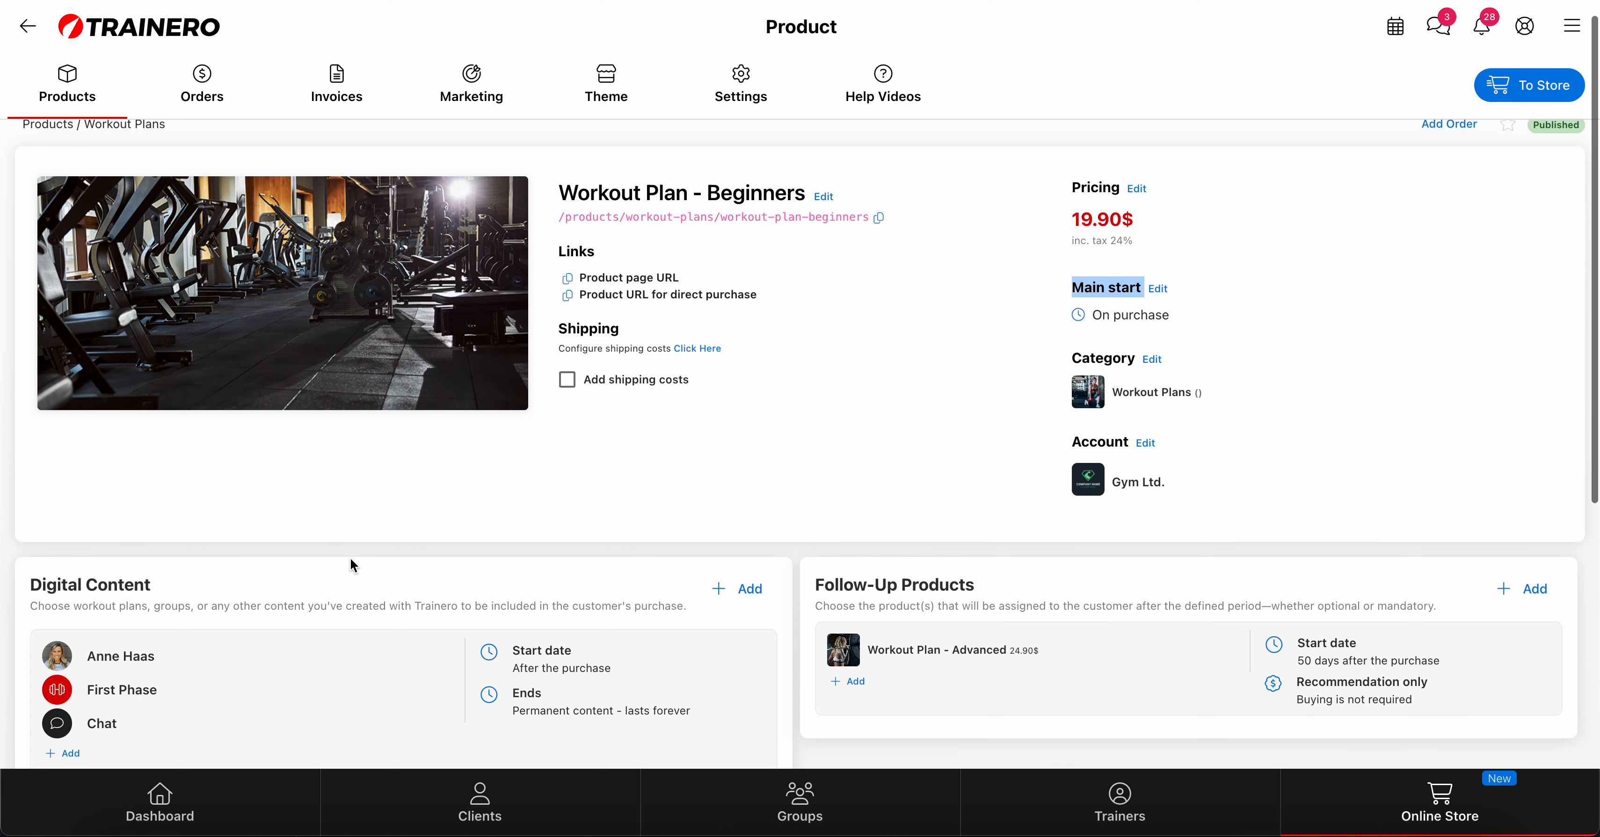
pyautogui.scroll(-3, 352, 565)
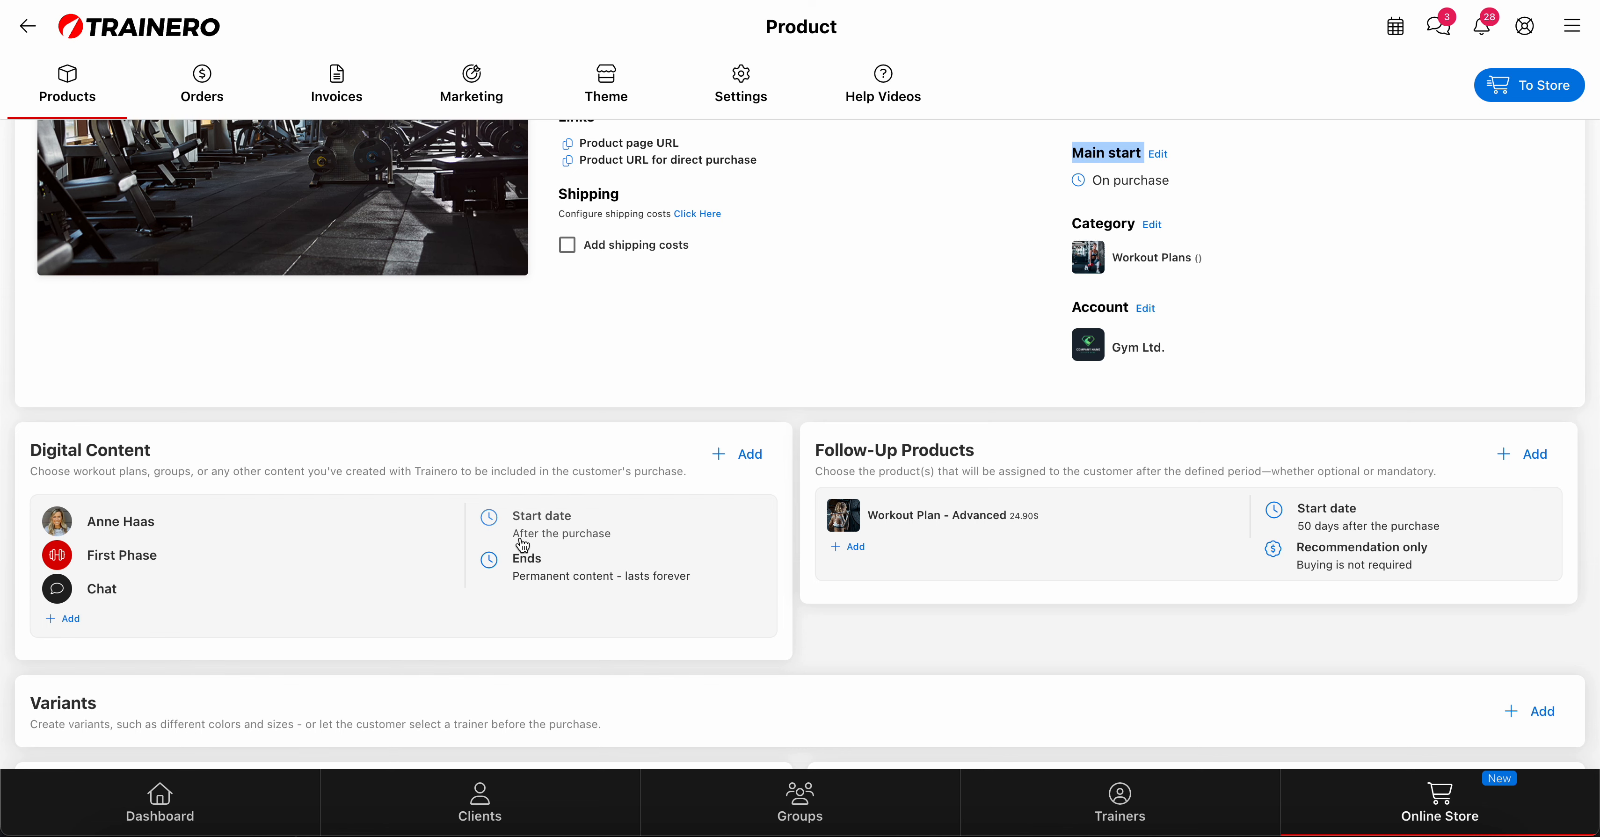
pyautogui.scroll(3, 756, 505)
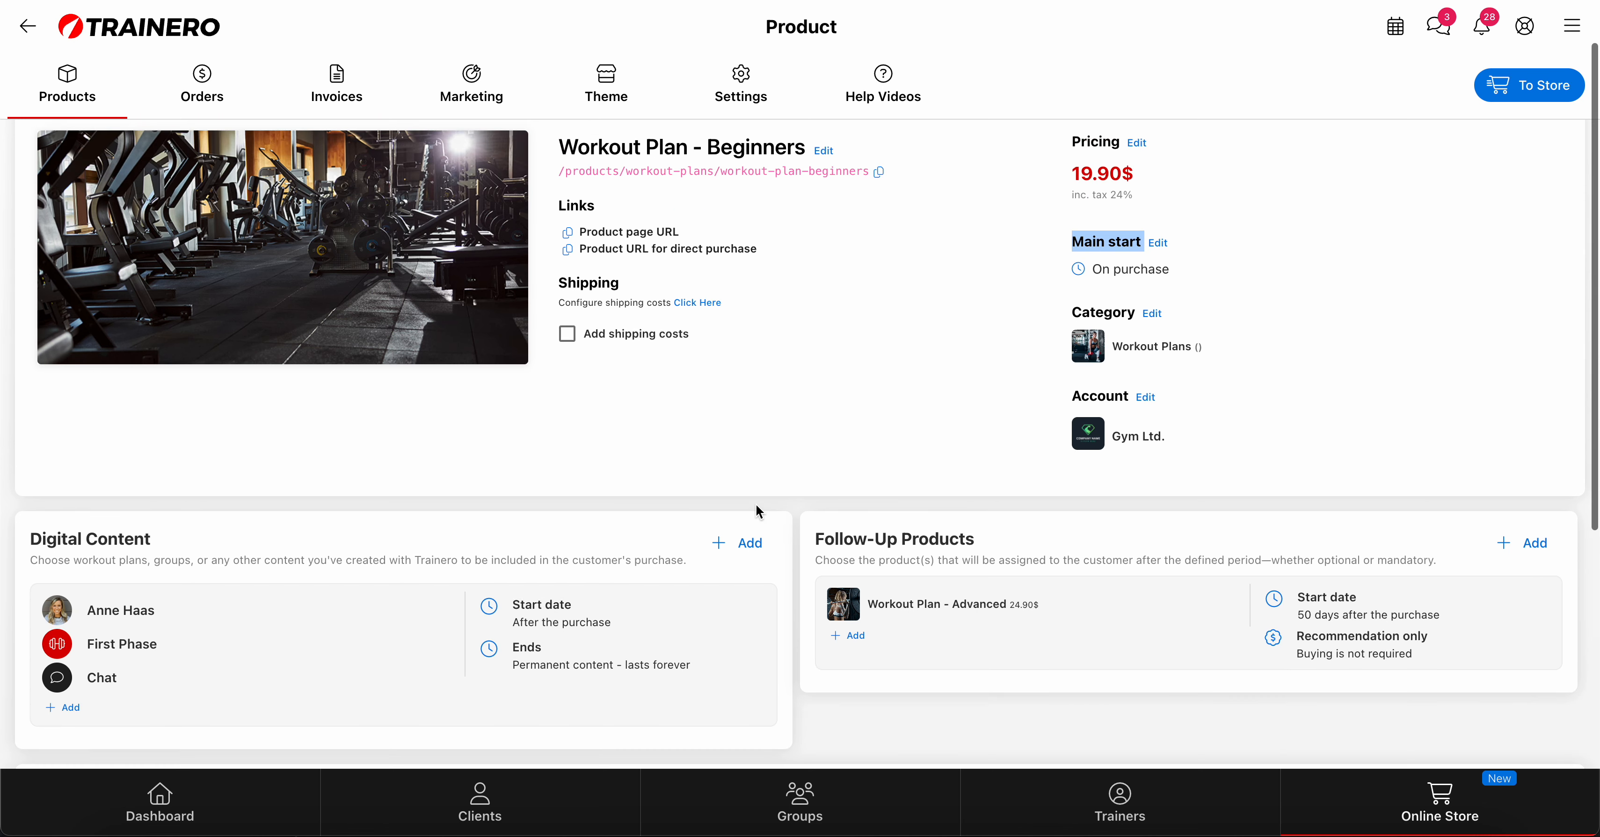
pyautogui.click(1285, 338)
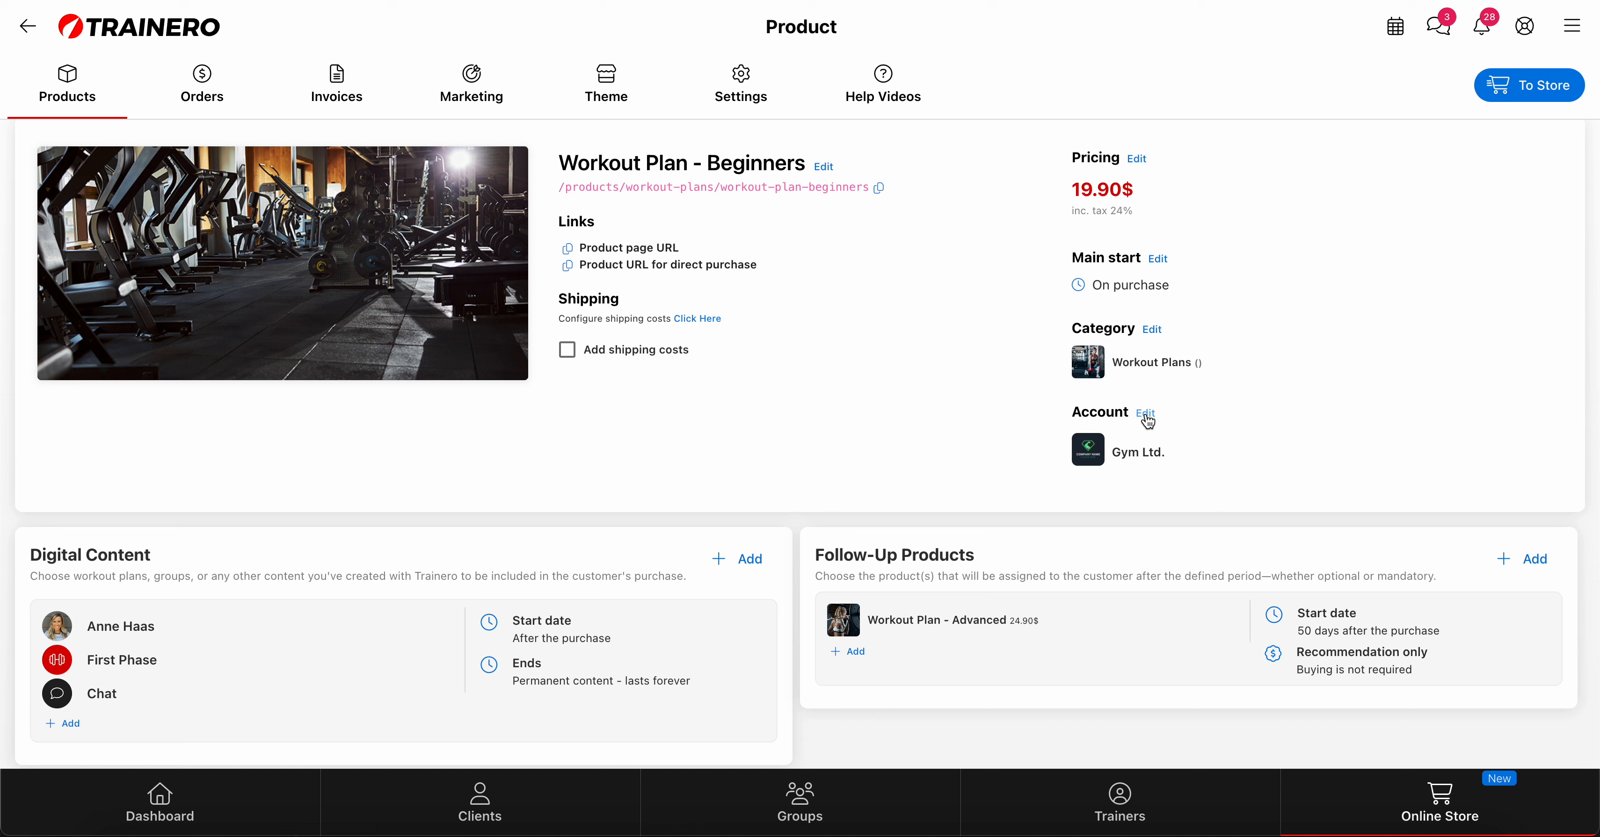
# Review the content types available for the product's digital content and browse the selectable workout plans without adding one.
pyautogui.scroll(-3, 896, 447)
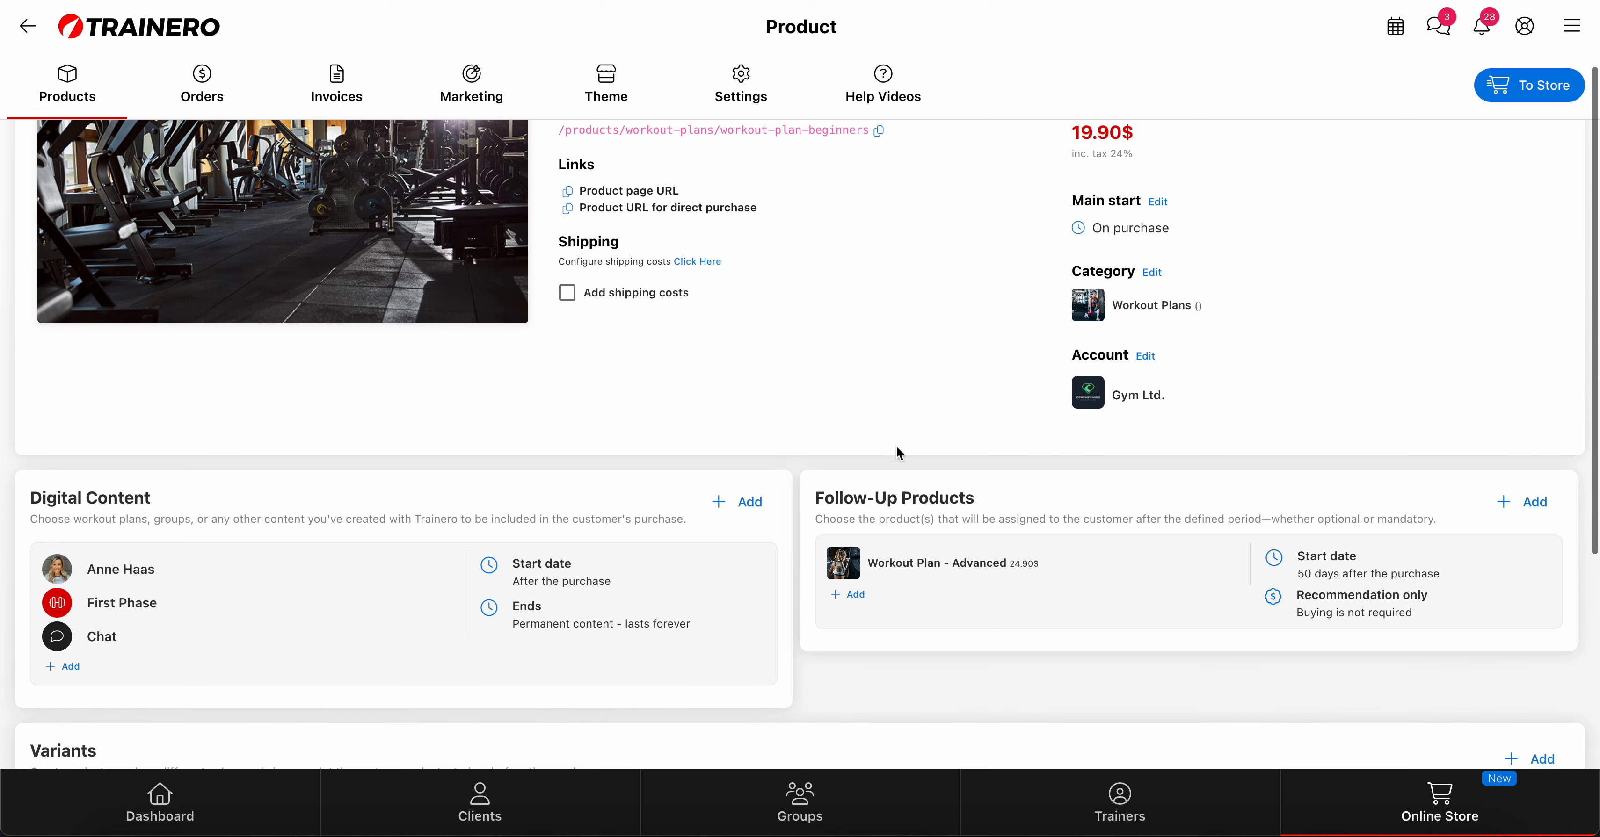
pyautogui.scroll(-2, 885, 501)
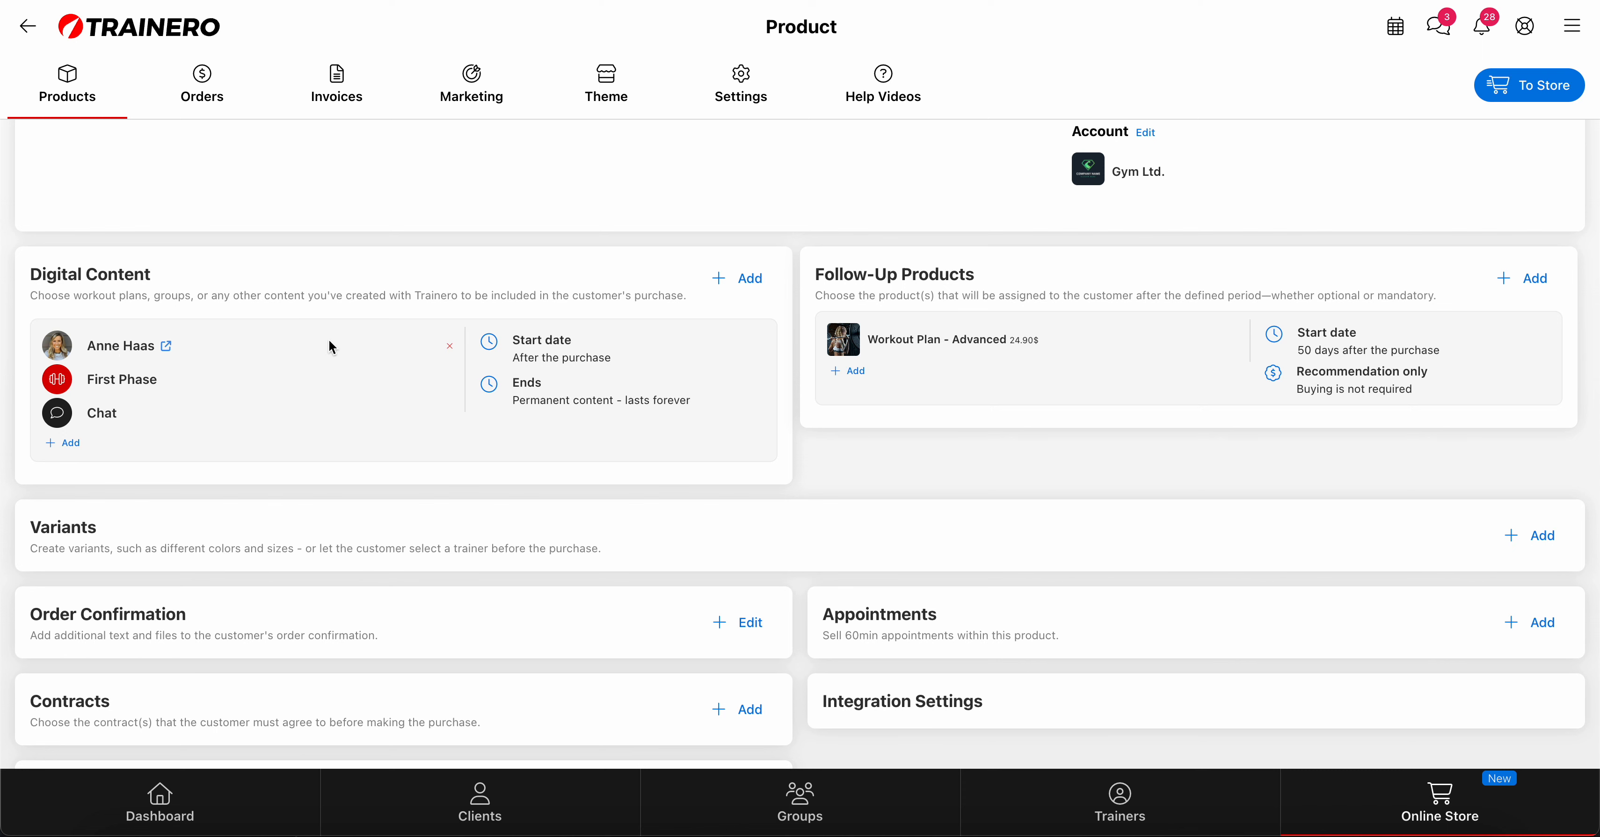
pyautogui.click(731, 285)
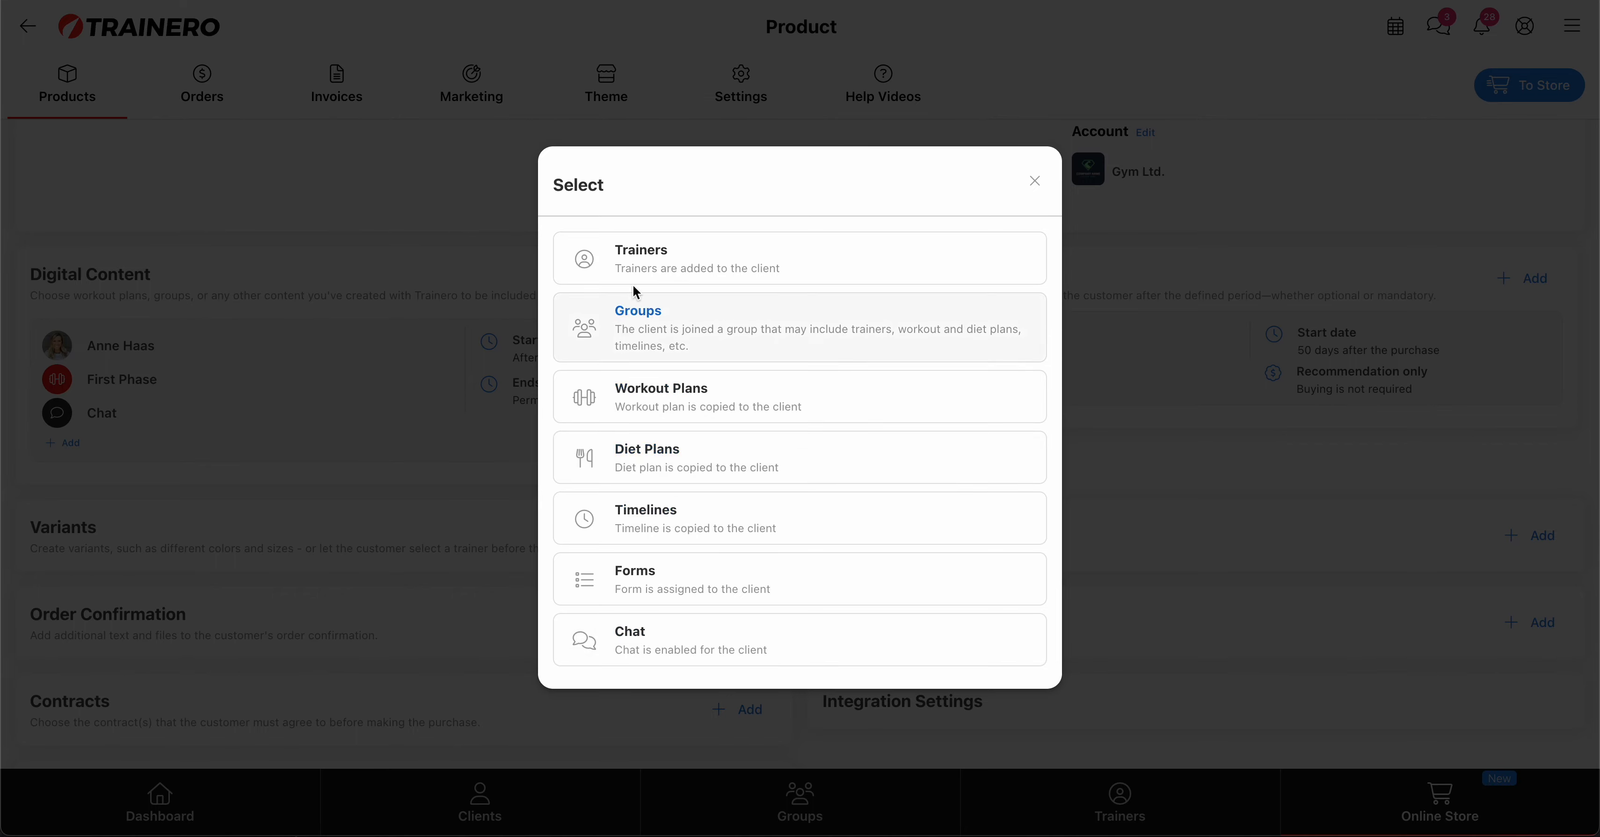
pyautogui.click(657, 390)
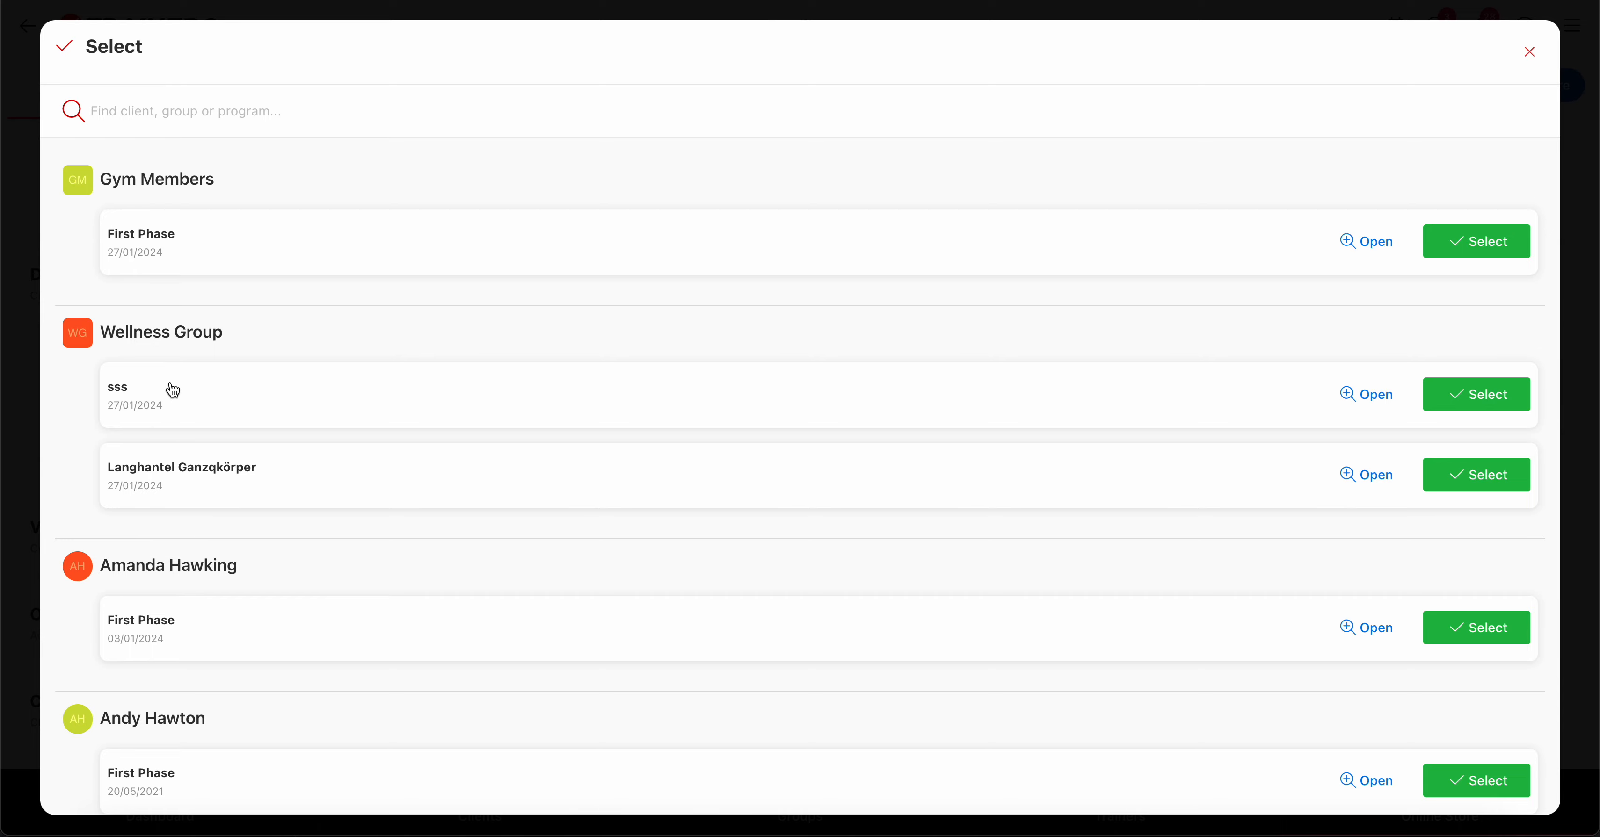
pyautogui.scroll(-6, 173, 390)
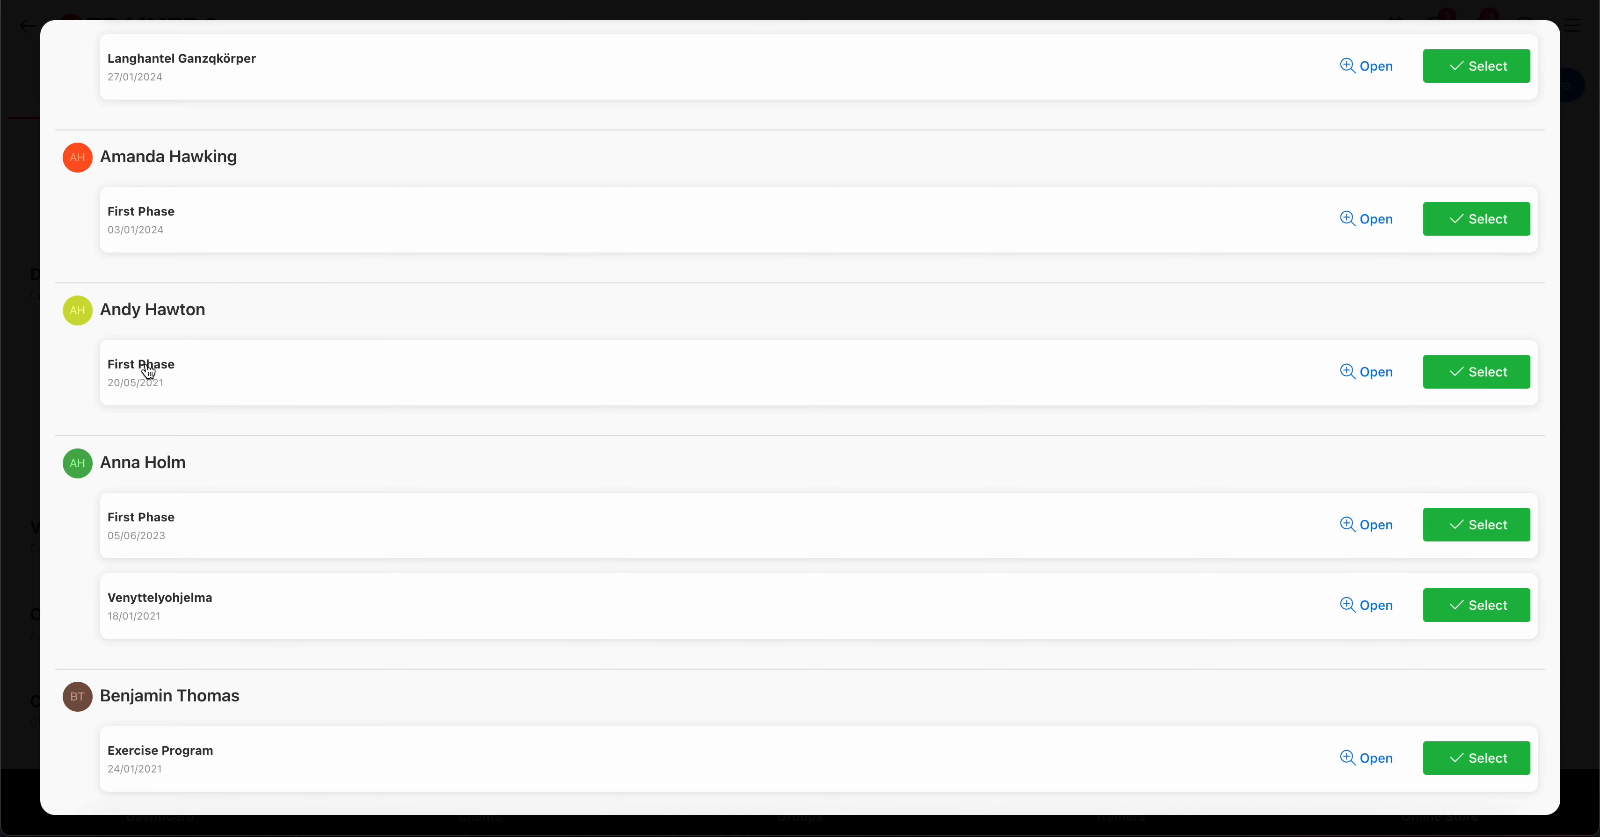
pyautogui.scroll(5, 1122, 361)
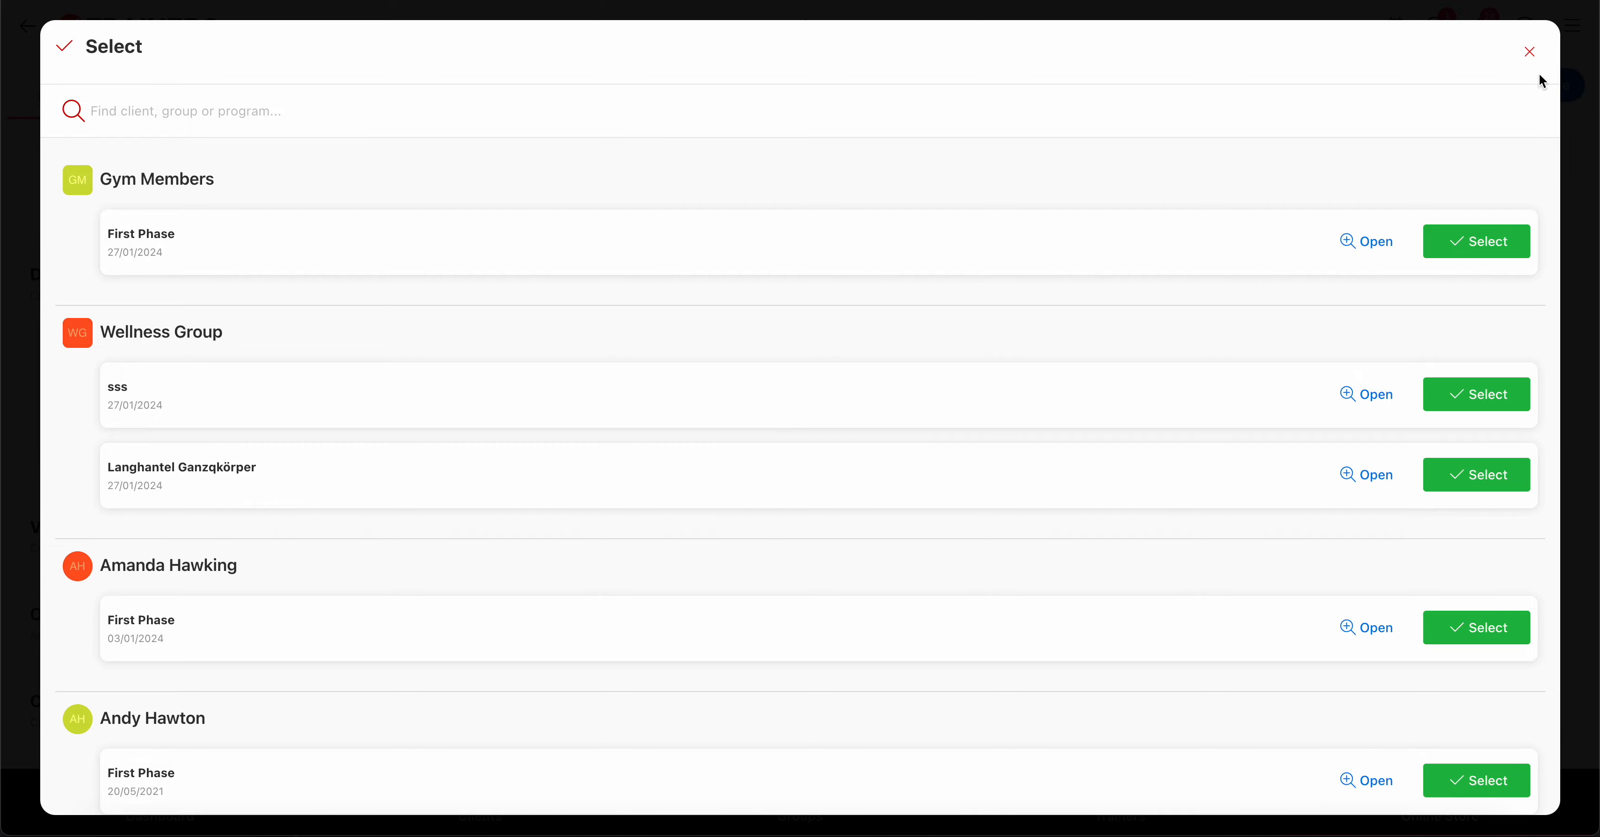
pyautogui.click(1530, 52)
pyautogui.click(1032, 183)
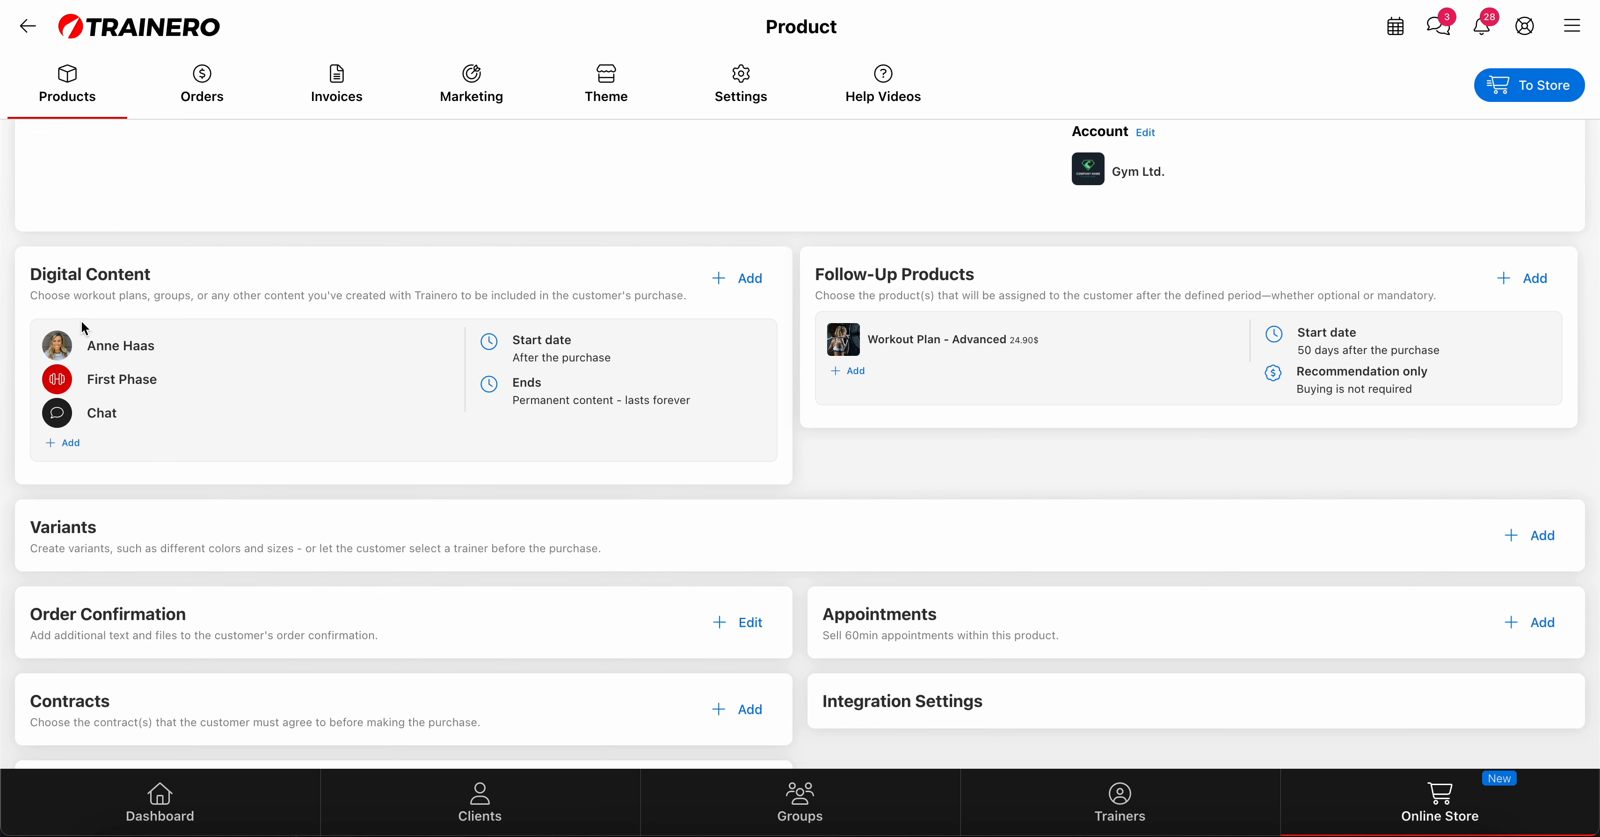
# Try a digital content start of 5 days after the purchase and the exact date option, without saving.
pyautogui.scroll(5, 578, 225)
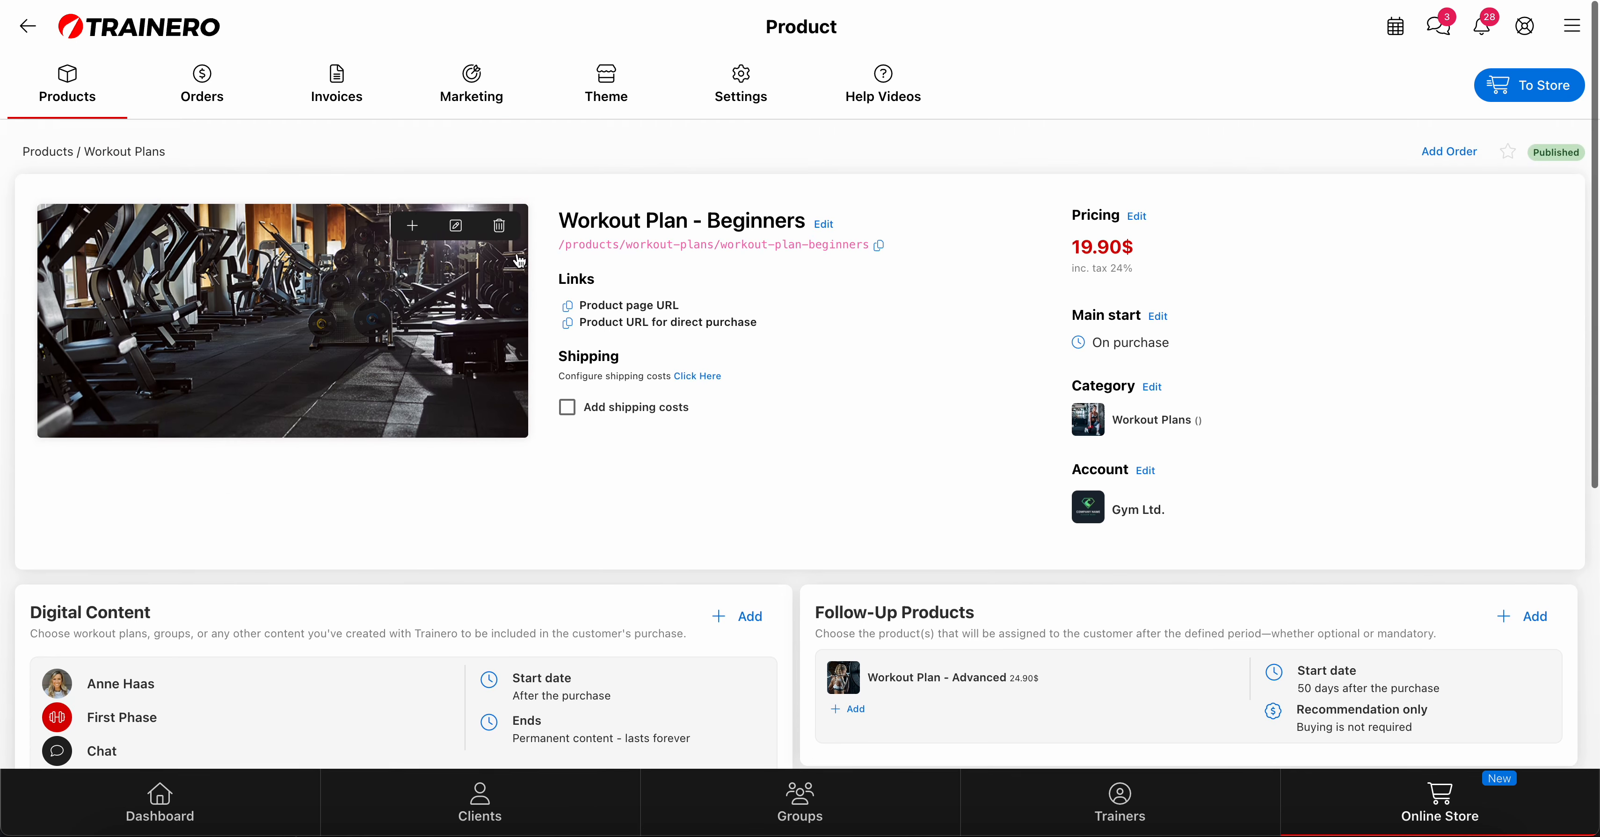
pyautogui.scroll(-1, 411, 474)
pyautogui.scroll(-3, 410, 470)
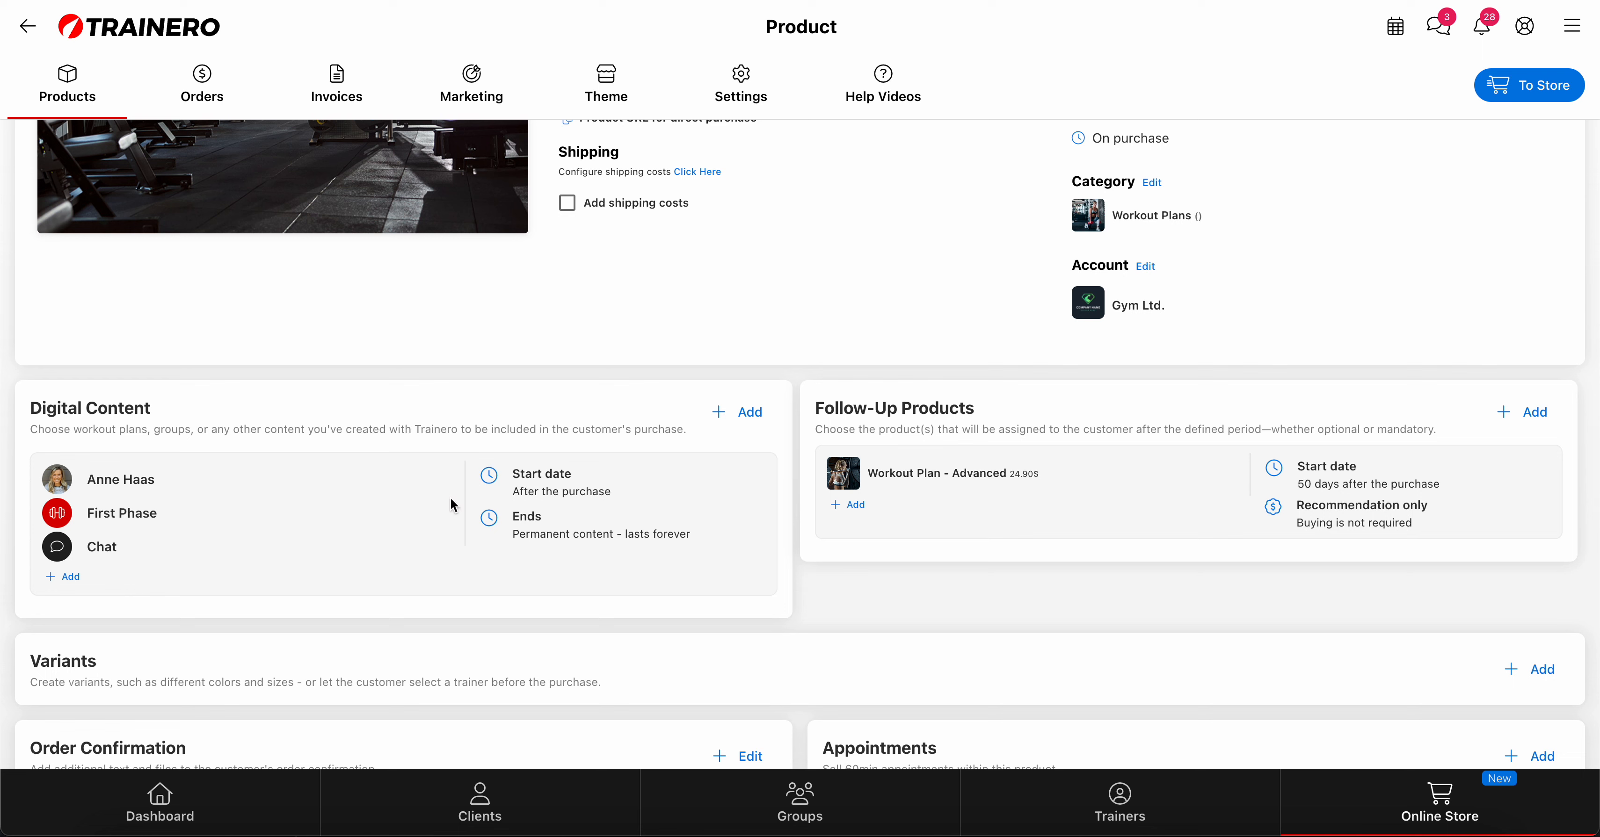
pyautogui.click(535, 486)
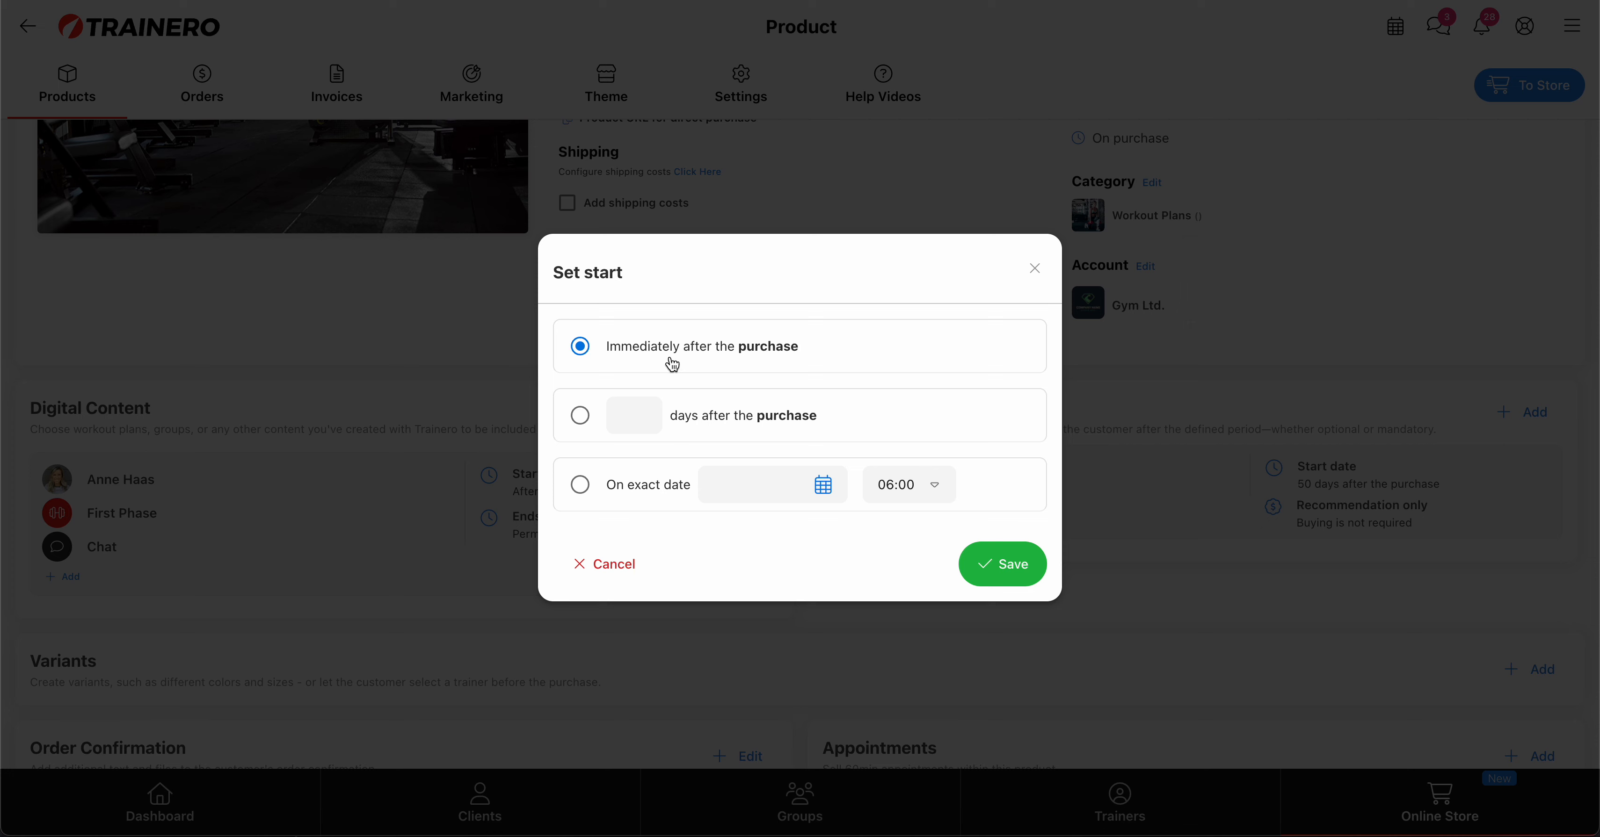
pyautogui.click(582, 415)
pyautogui.write('5')
pyautogui.click(580, 487)
pyautogui.click(626, 575)
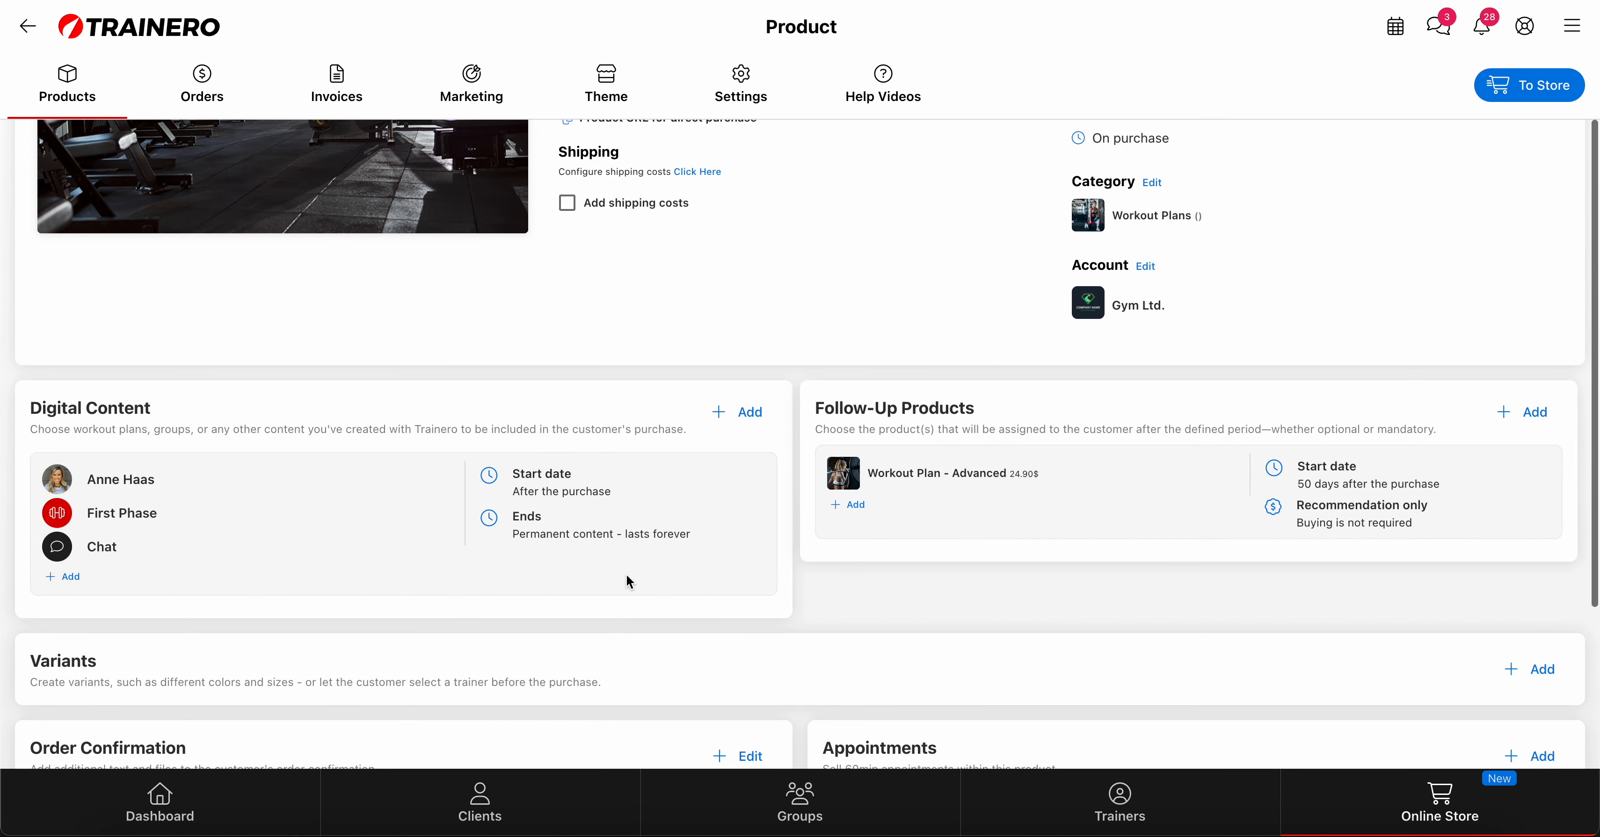
# Try a digital content end of 50 days after the purchase and the exact date option, without saving.
pyautogui.click(545, 536)
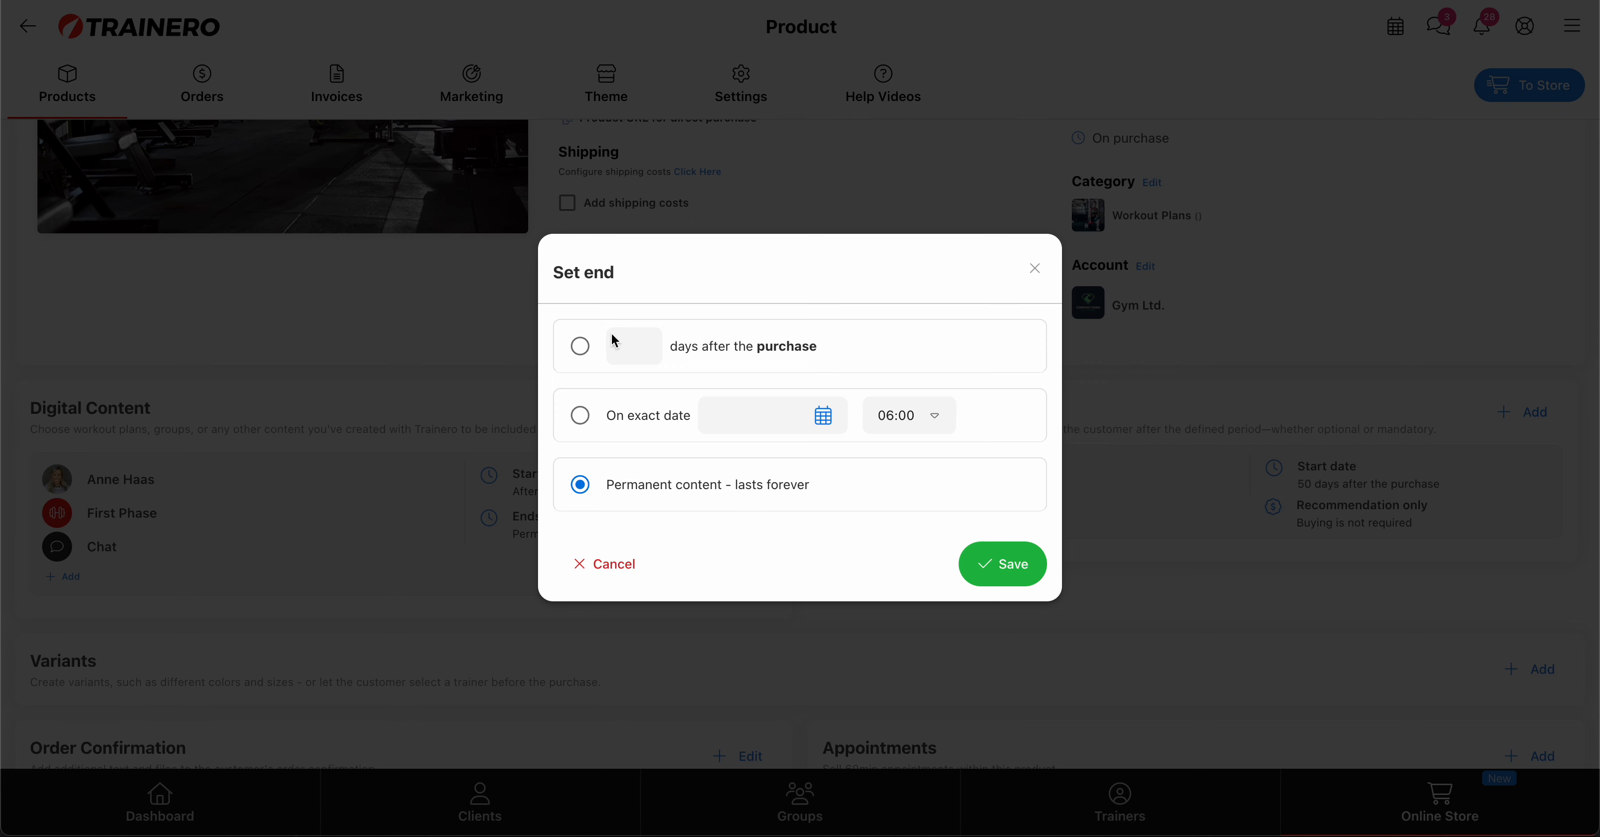
pyautogui.click(580, 346)
pyautogui.write('50')
pyautogui.click(583, 417)
pyautogui.click(606, 568)
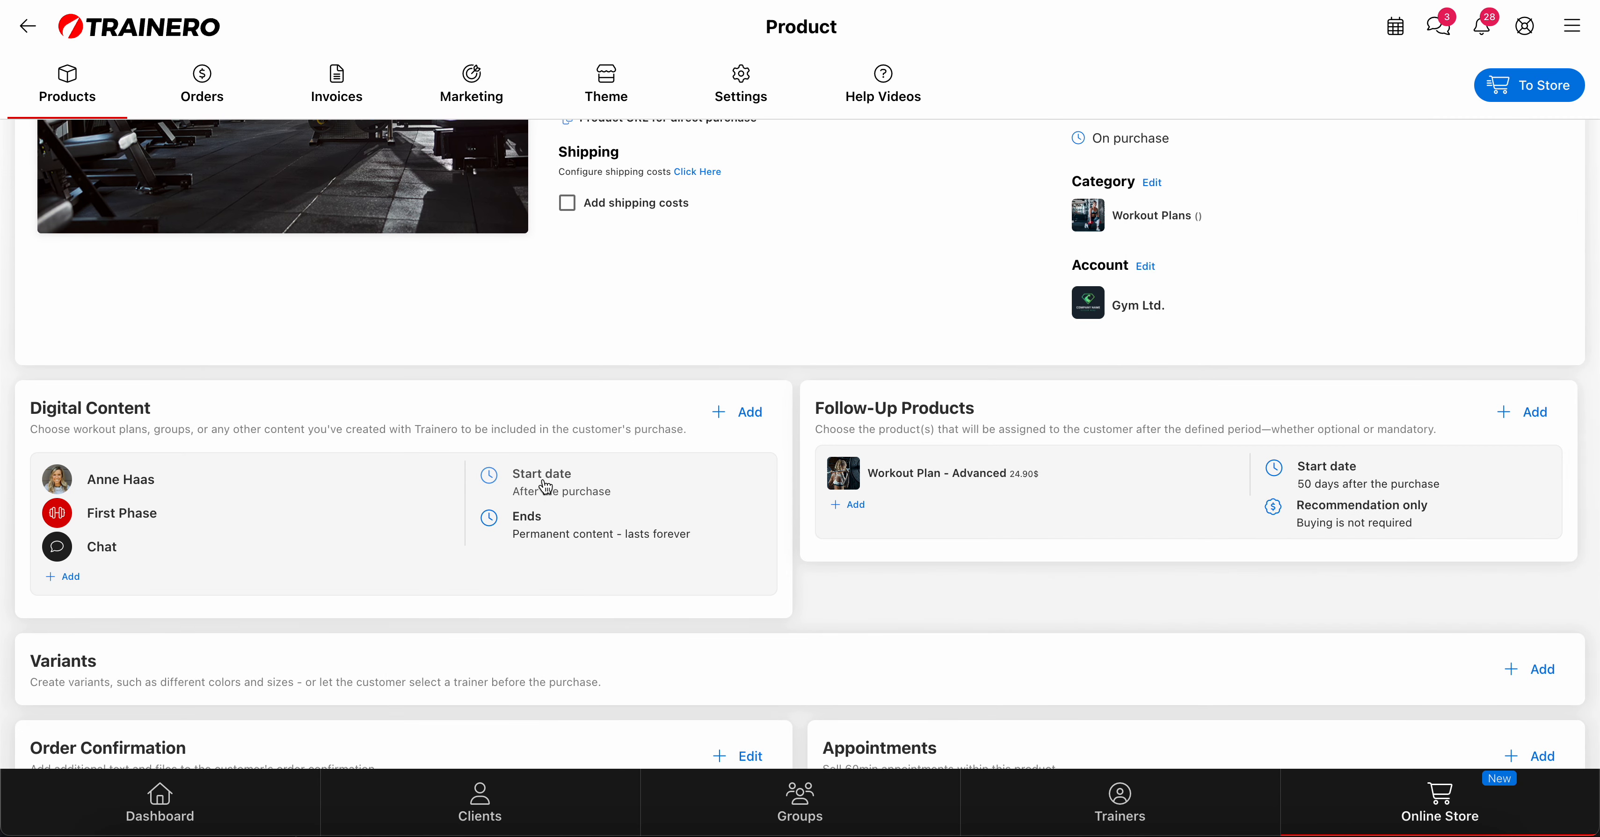
# Add the Background Information form to the existing digital content set and leave it optional.
pyautogui.moveTo(123, 475)
pyautogui.click(73, 580)
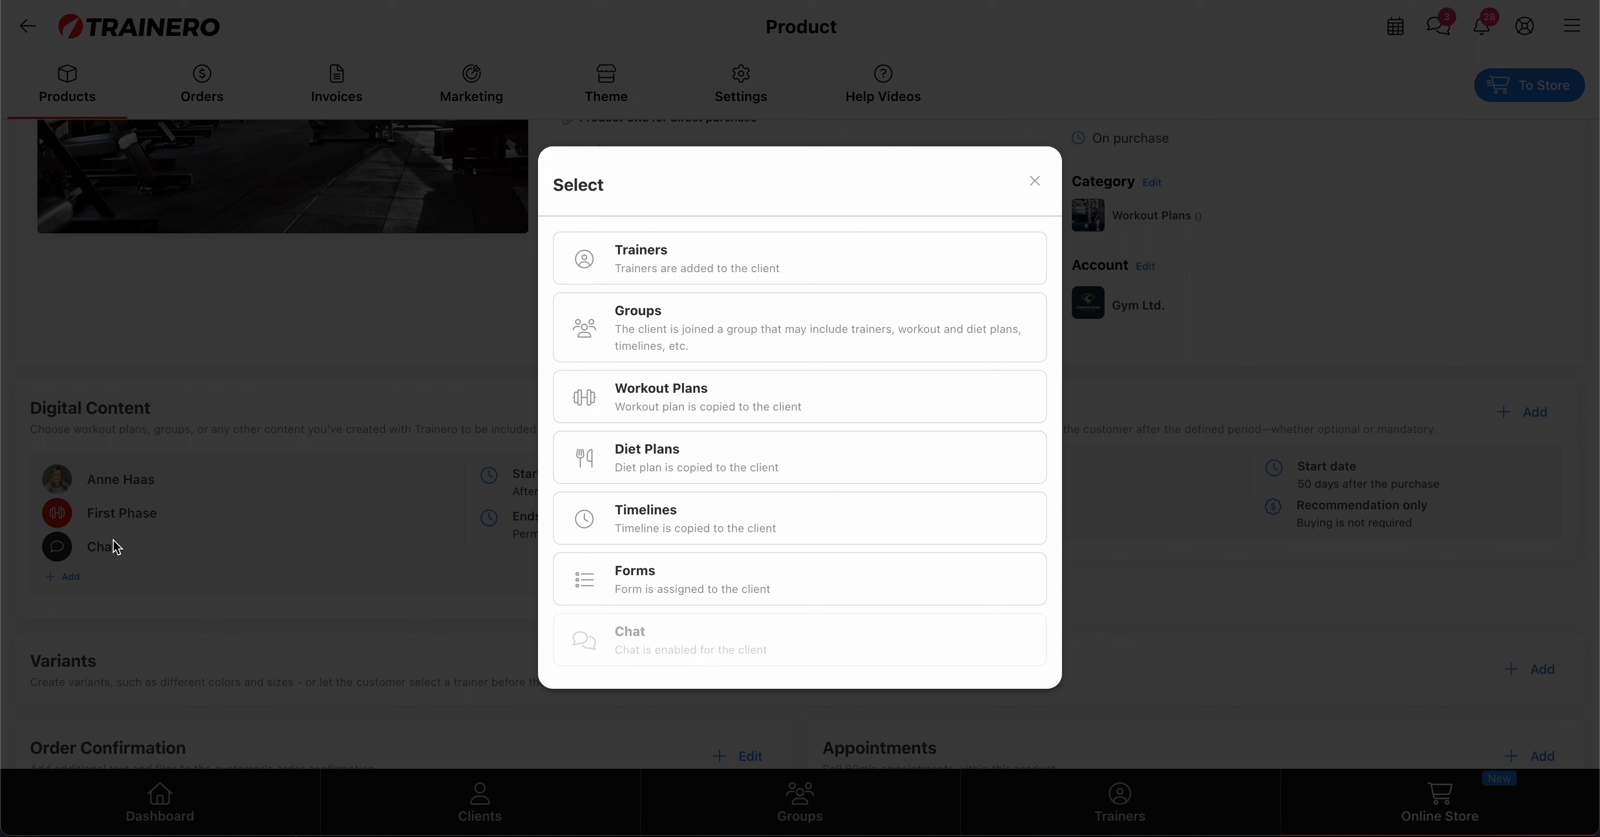
pyautogui.click(634, 575)
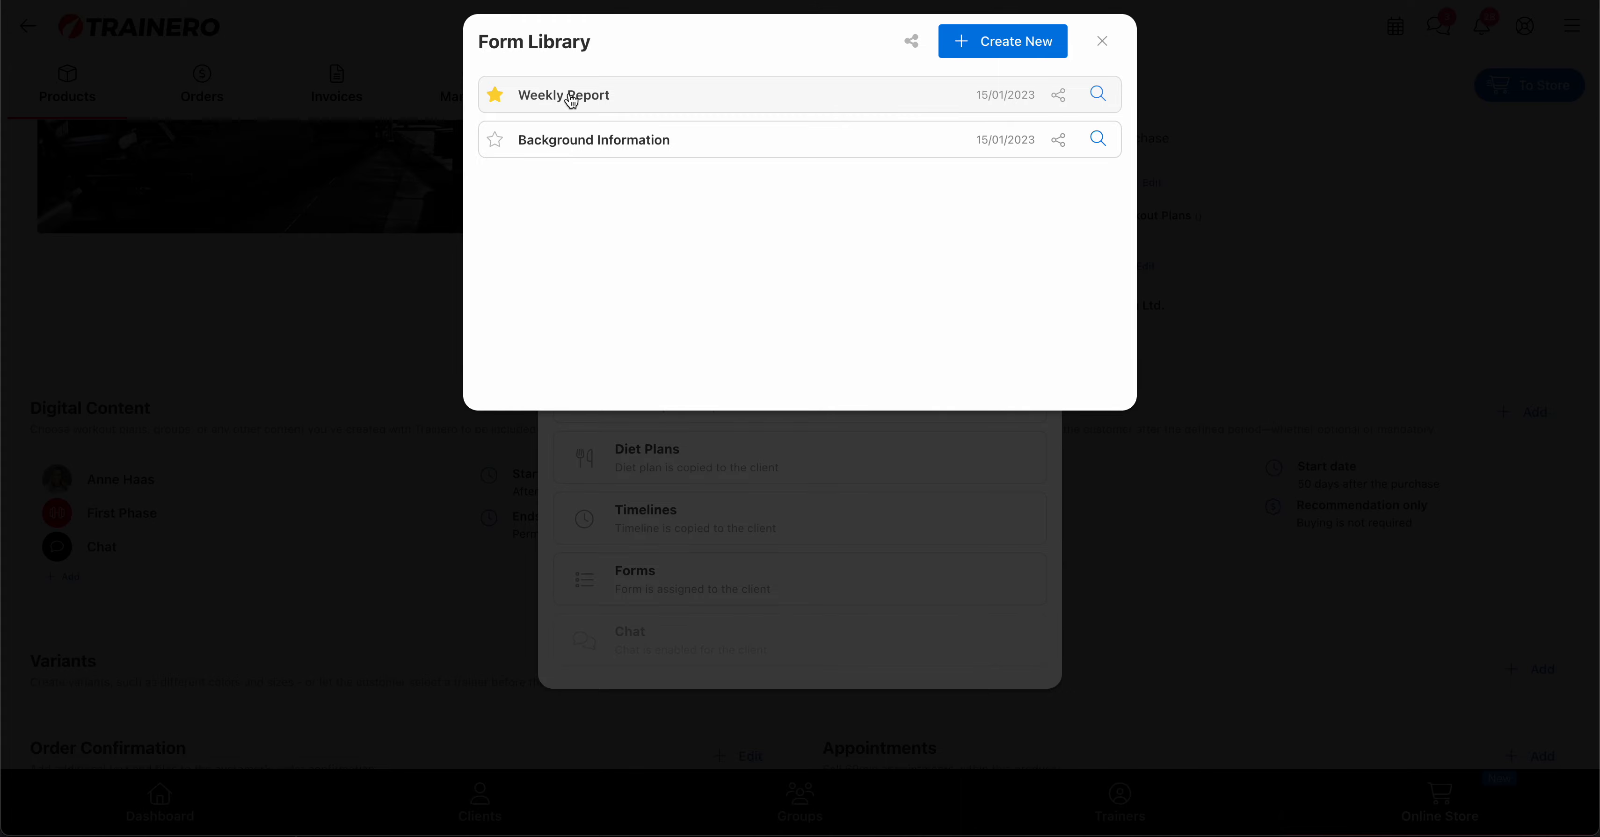
pyautogui.click(590, 142)
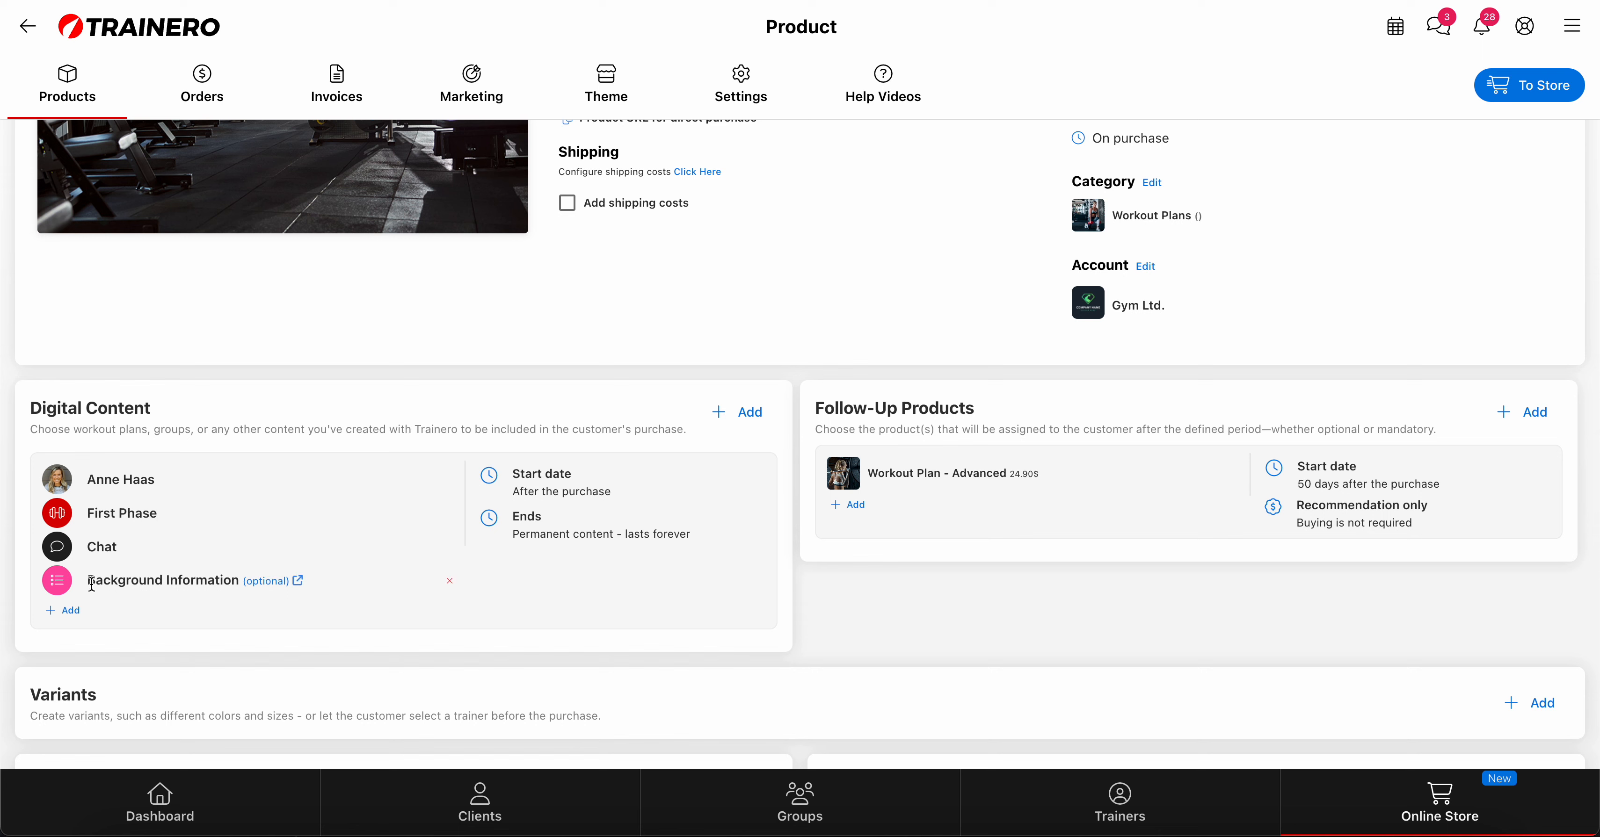
pyautogui.click(267, 591)
pyautogui.click(267, 584)
# Add the Gym Members group's Diet Plan as a separate digital content set.
pyautogui.click(739, 413)
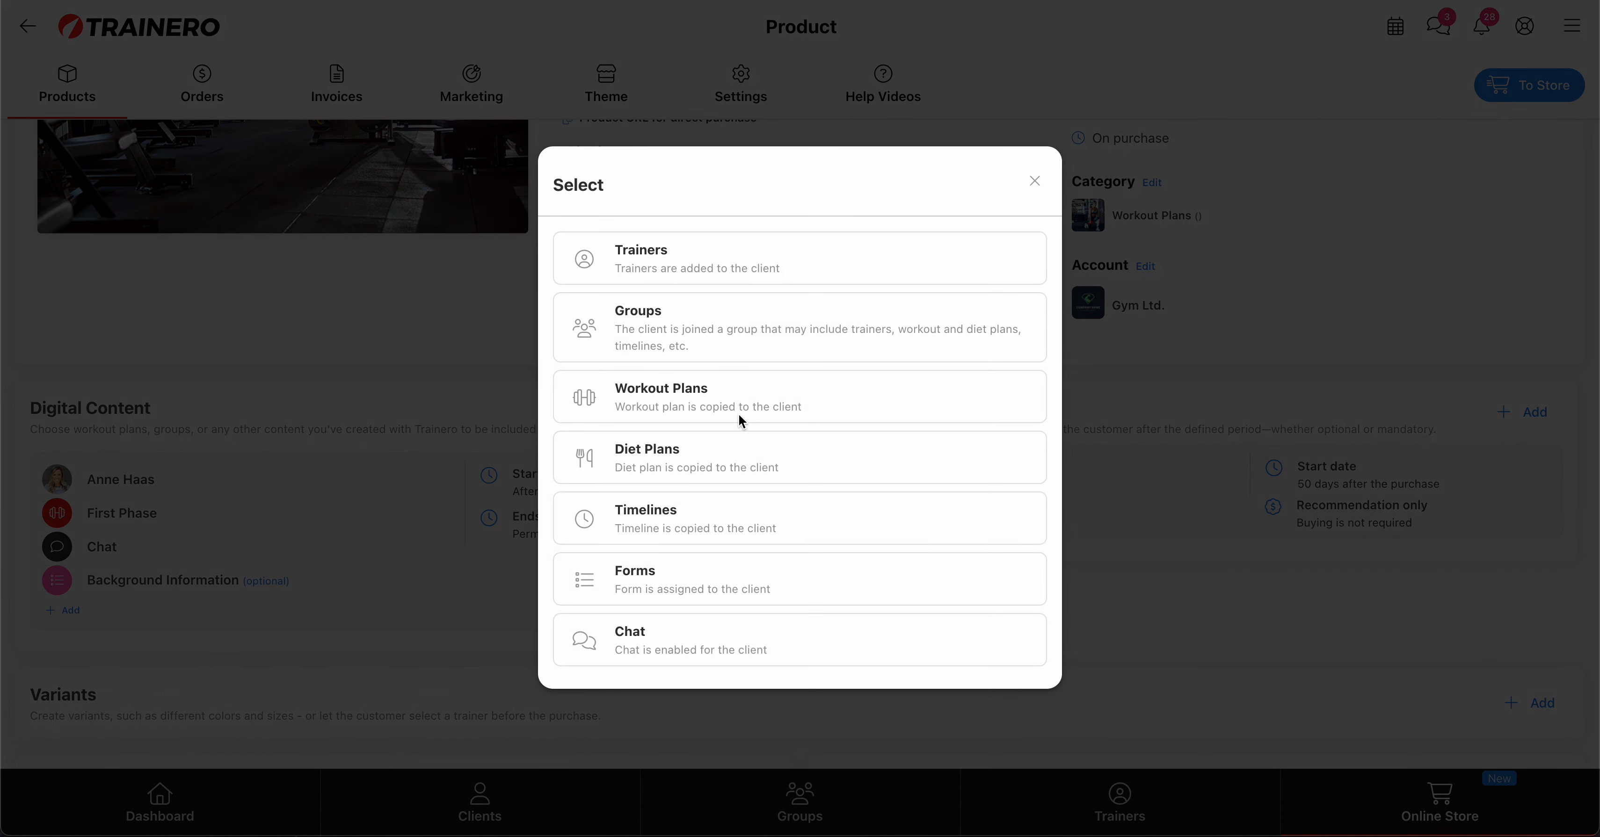
pyautogui.click(642, 455)
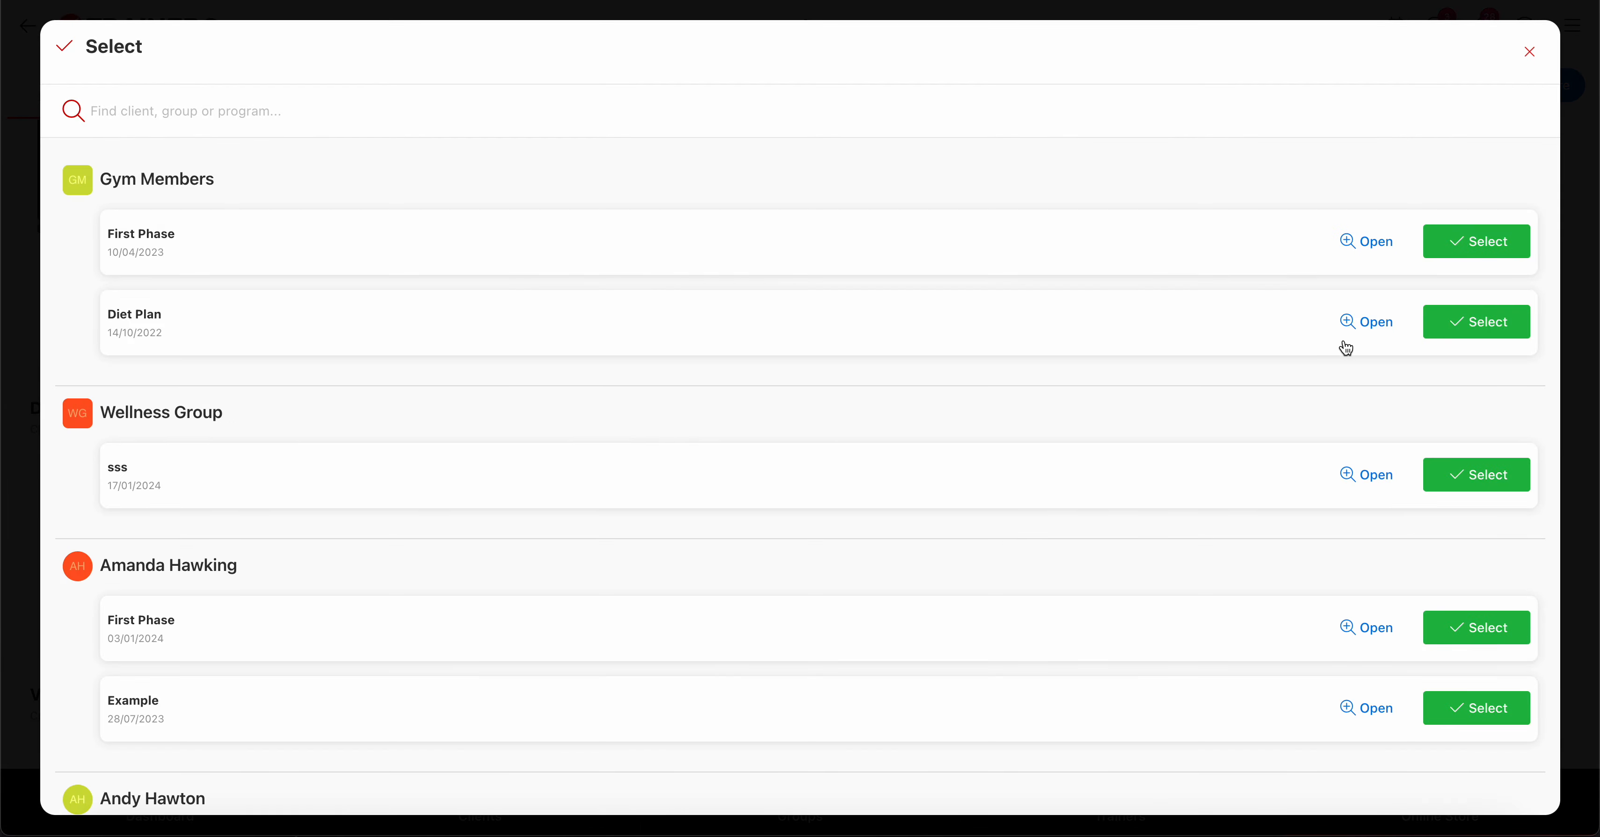
pyautogui.click(1469, 322)
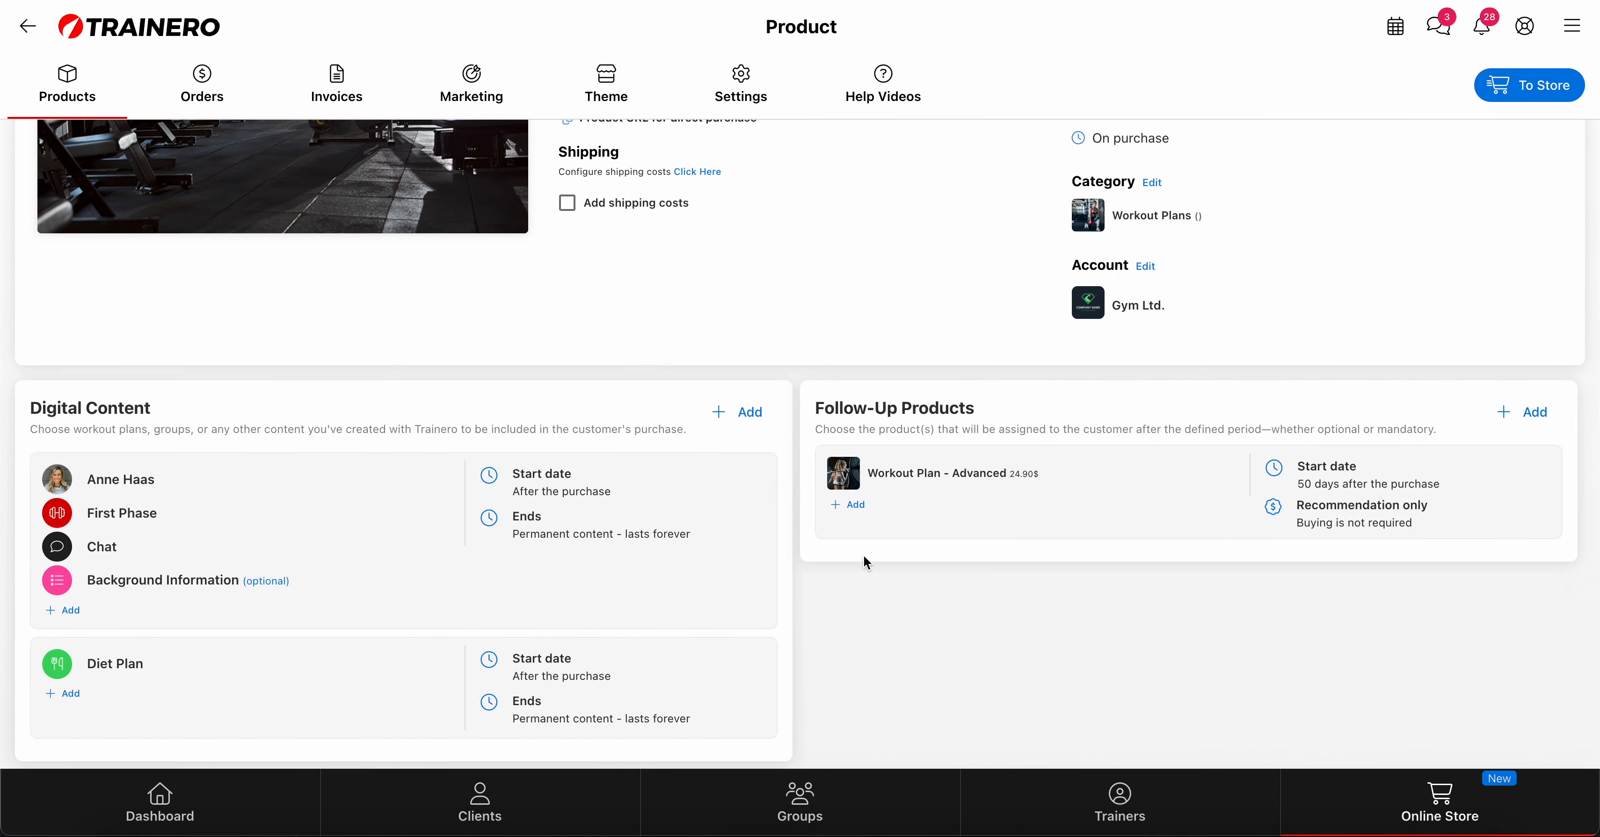
# Set the start date of the Diet Plan digital content to 50 days after the purchase.
pyautogui.scroll(-1, 424, 564)
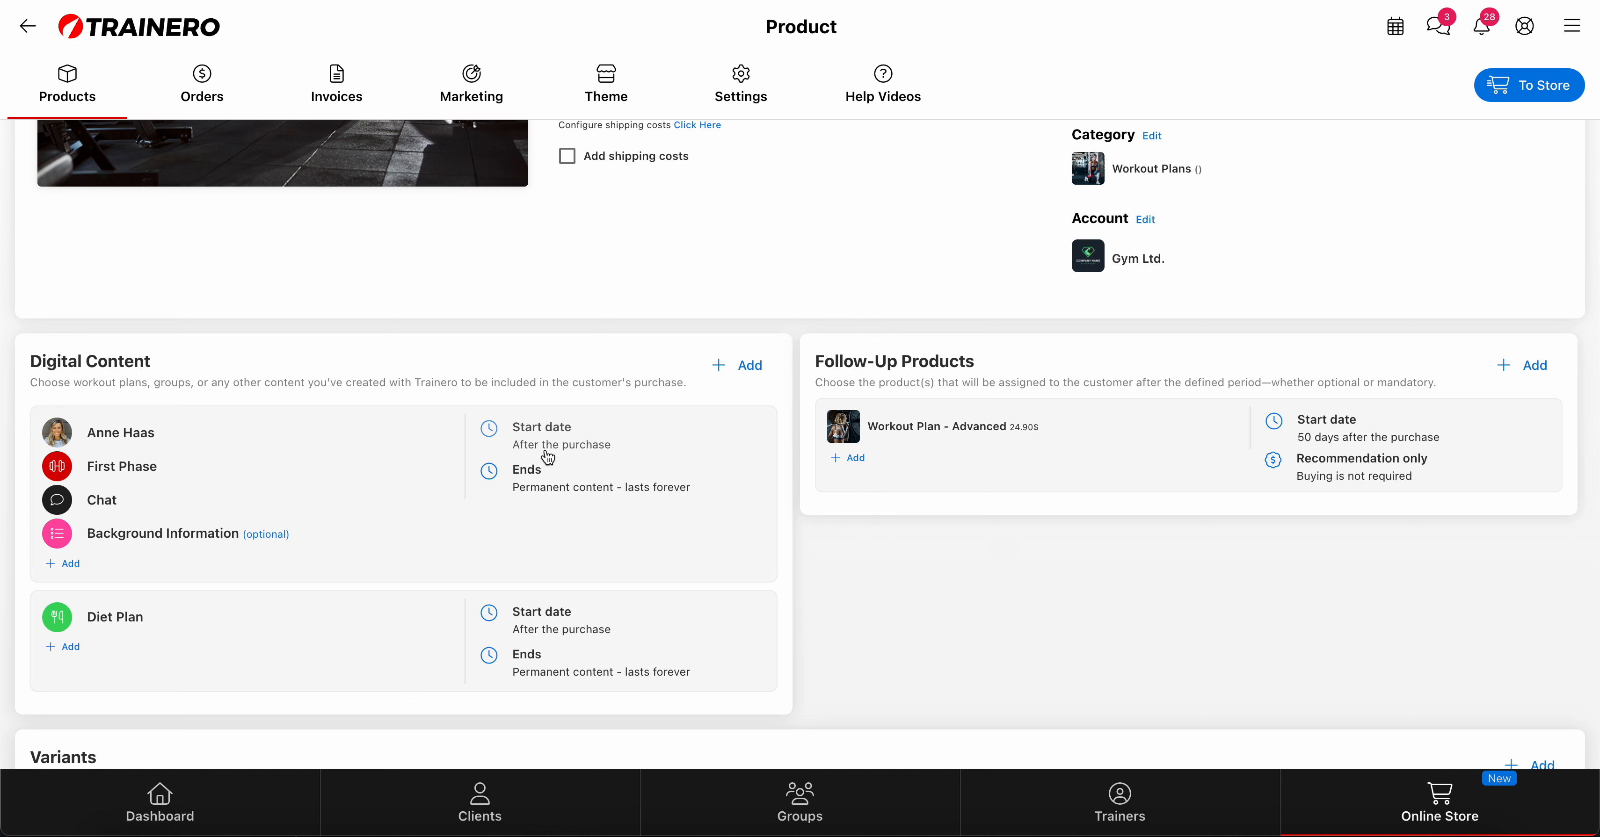
pyautogui.click(538, 633)
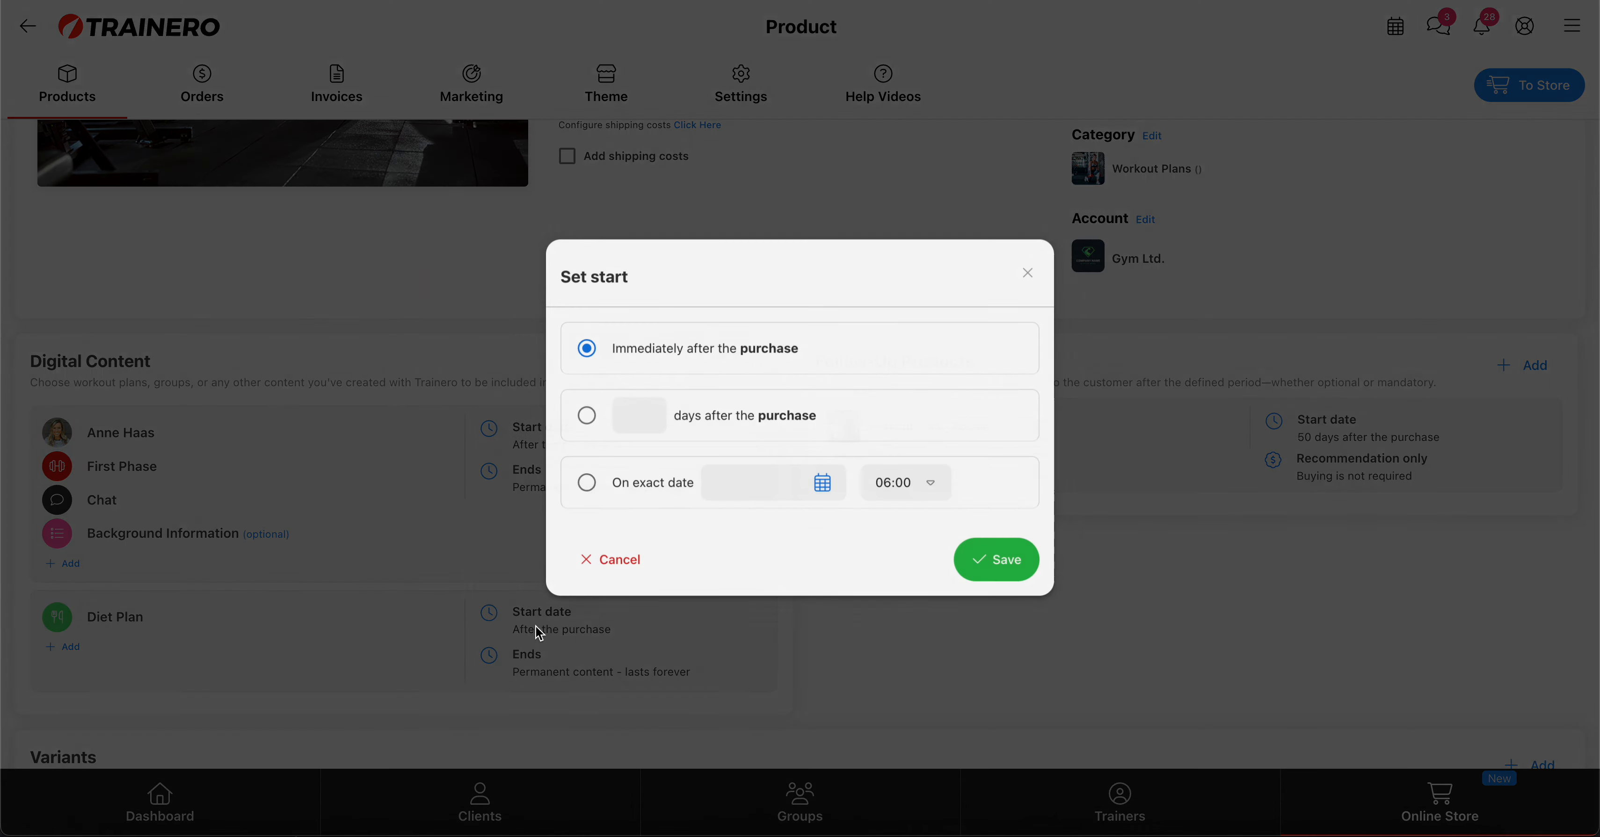
pyautogui.click(572, 420)
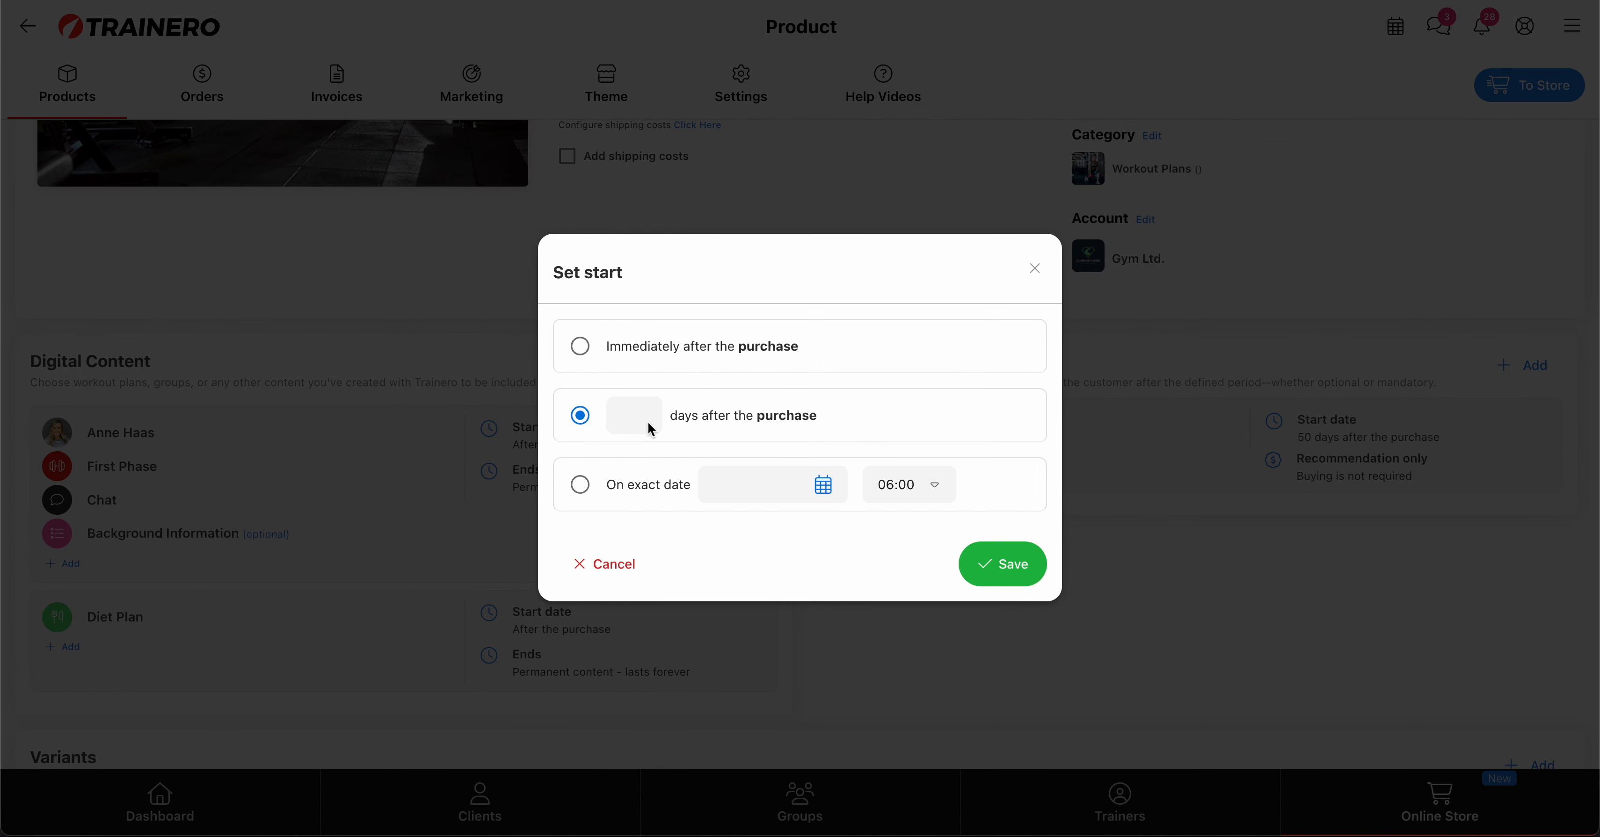
pyautogui.write('50')
pyautogui.click(986, 572)
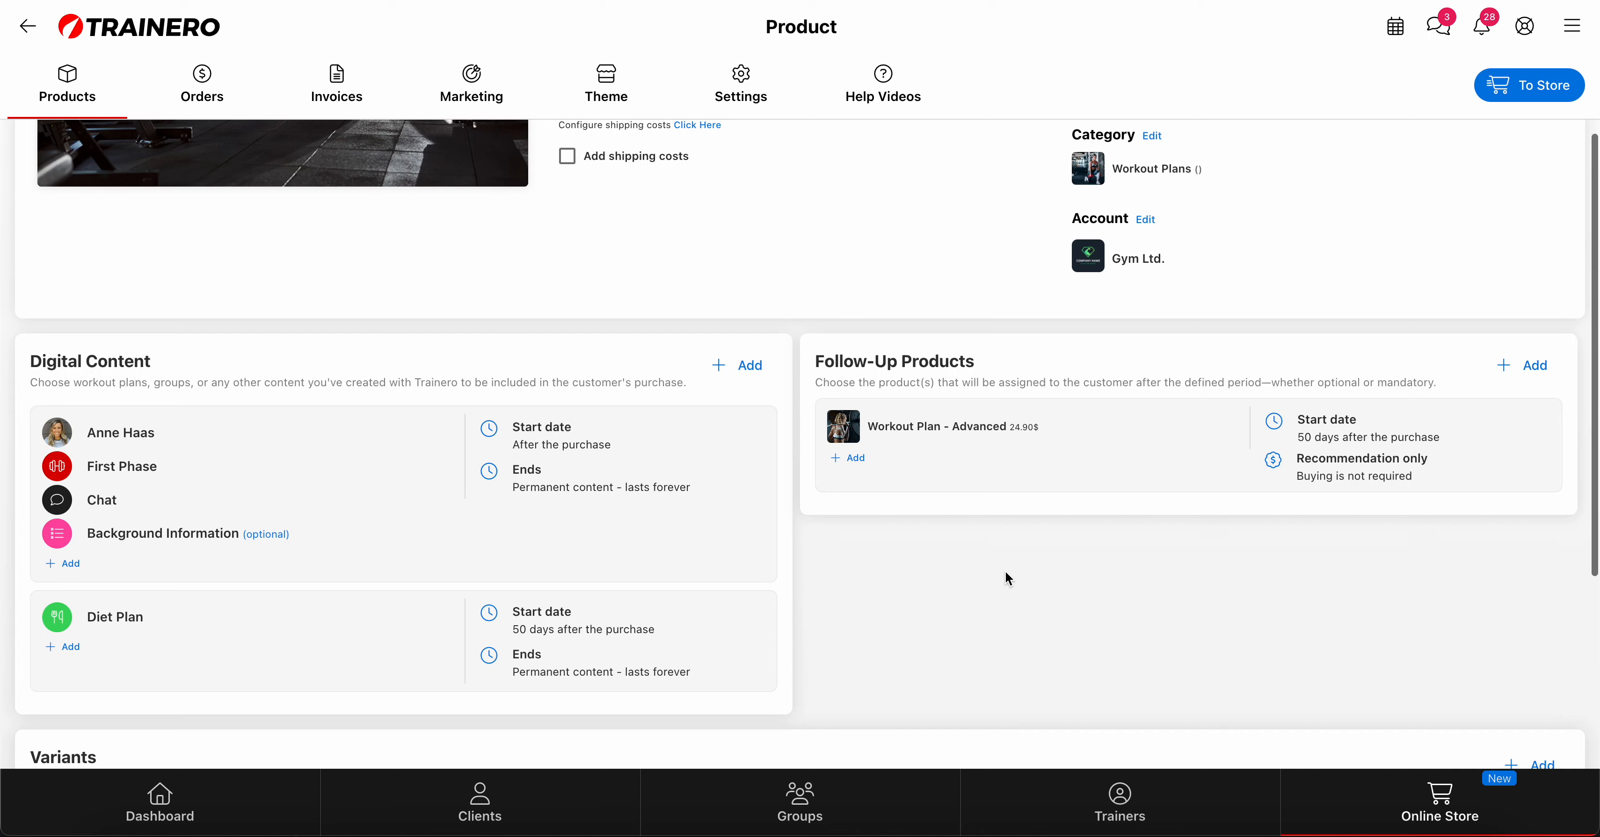
# Set the digital content set containing First Phase and Chat to end 49 days after the purchase.
pyautogui.click(526, 495)
pyautogui.click(580, 351)
pyautogui.write('49')
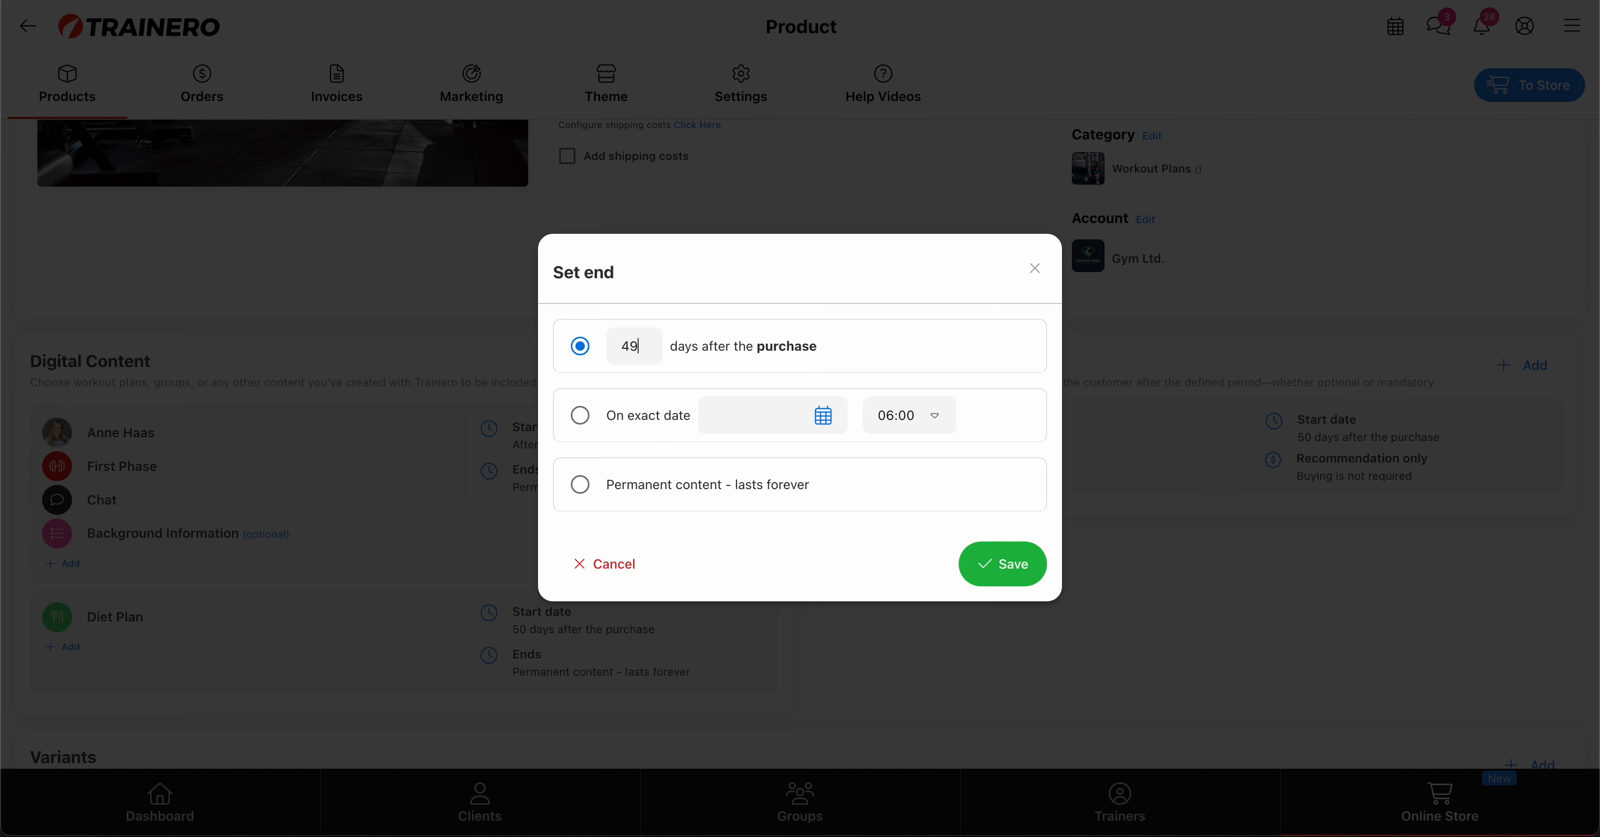
pyautogui.click(1002, 565)
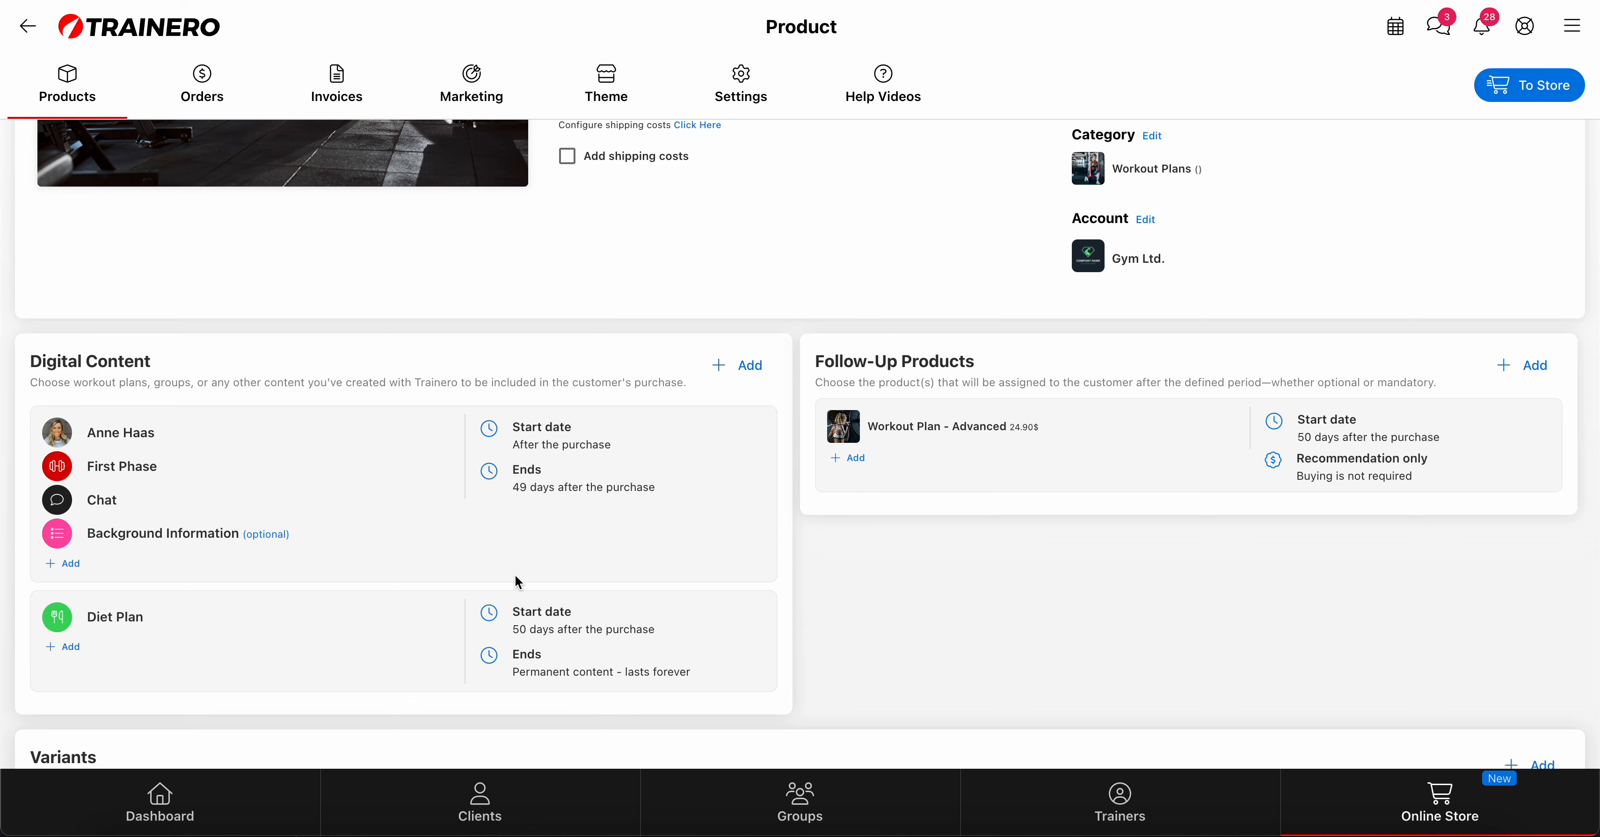
# Review the product page and the start date options of the Workout Plan - Advanced follow-up product without changing them.
pyautogui.moveTo(314, 472)
pyautogui.scroll(5, 332, 495)
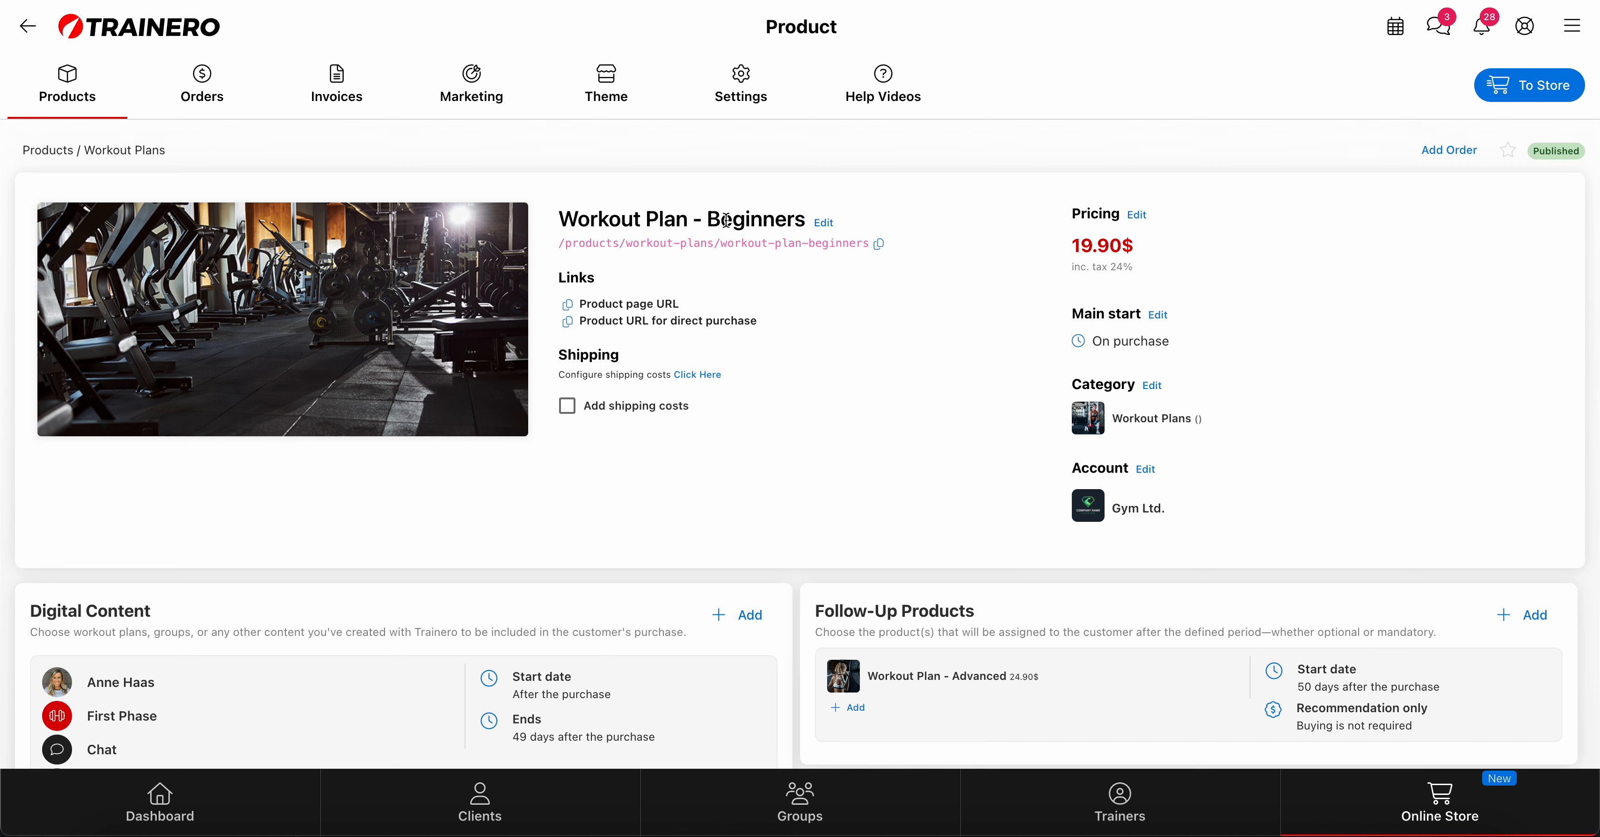
pyautogui.scroll(-1, 726, 221)
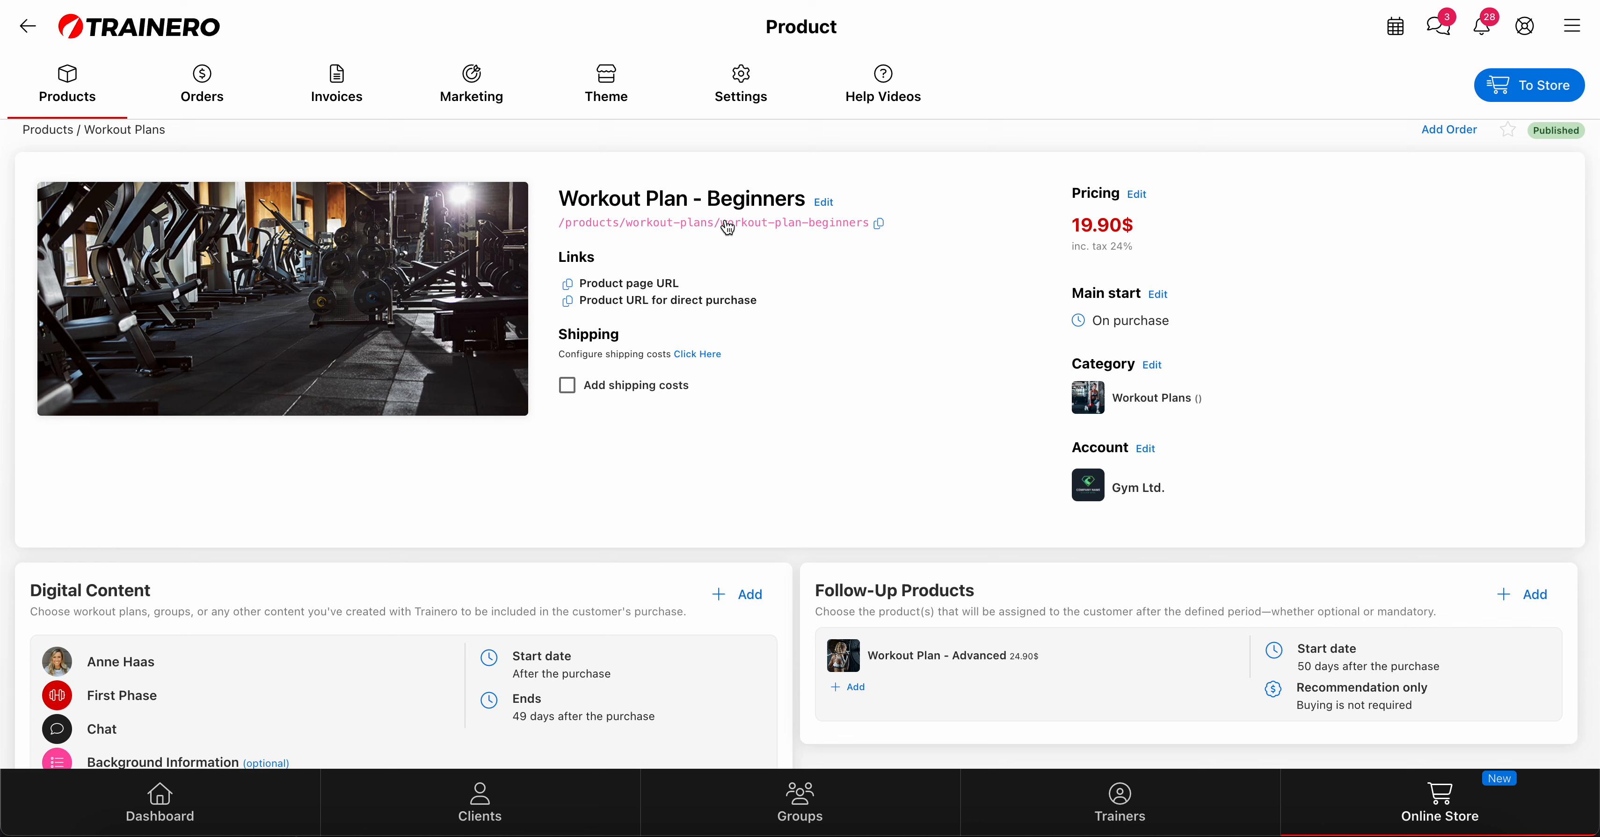
pyautogui.scroll(-4, 686, 315)
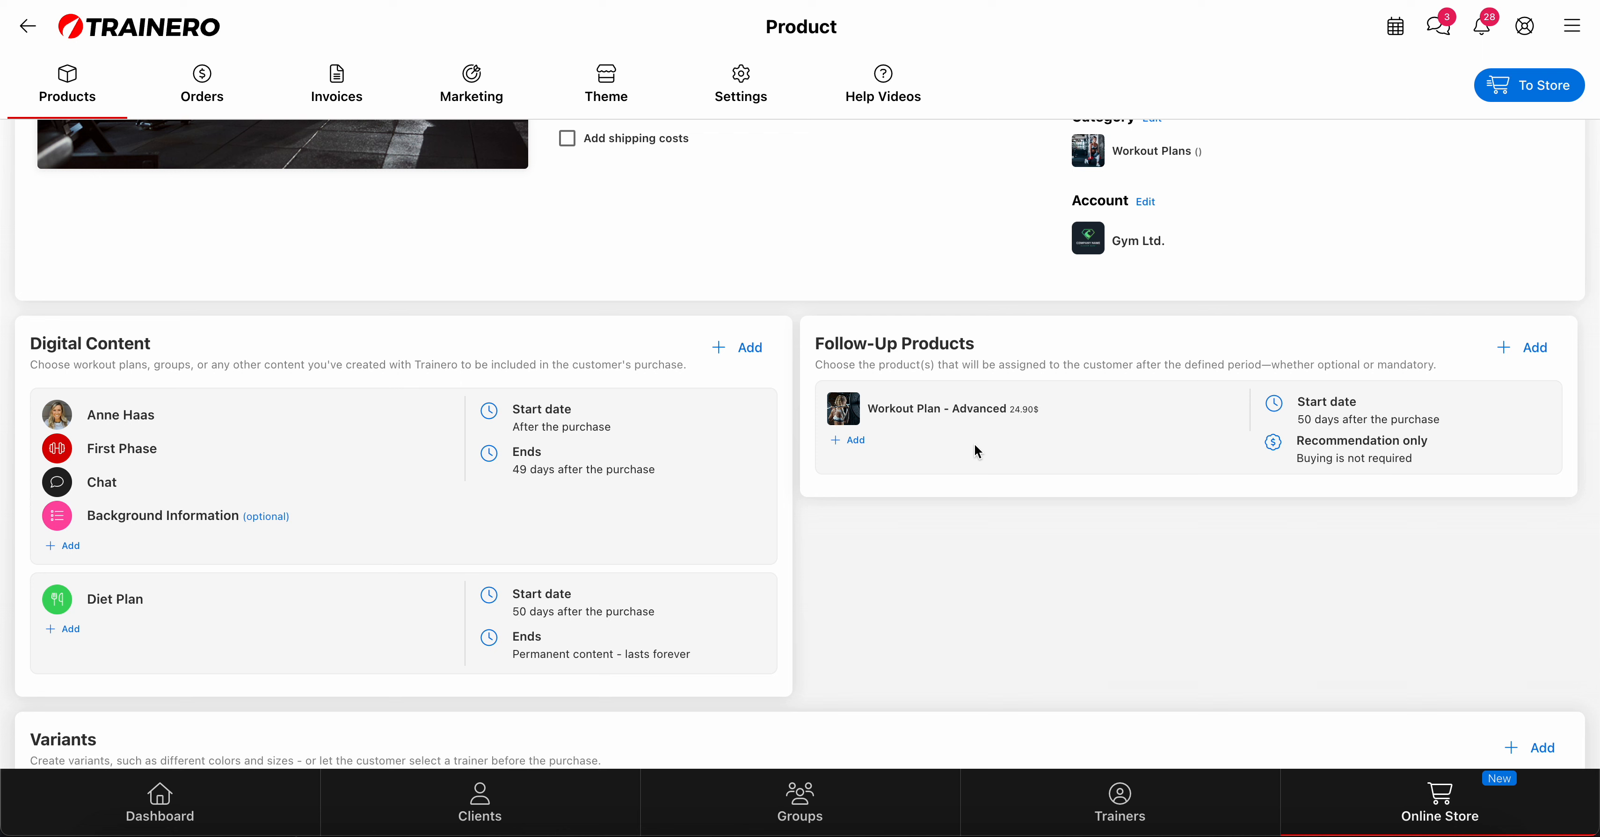
pyautogui.click(1352, 412)
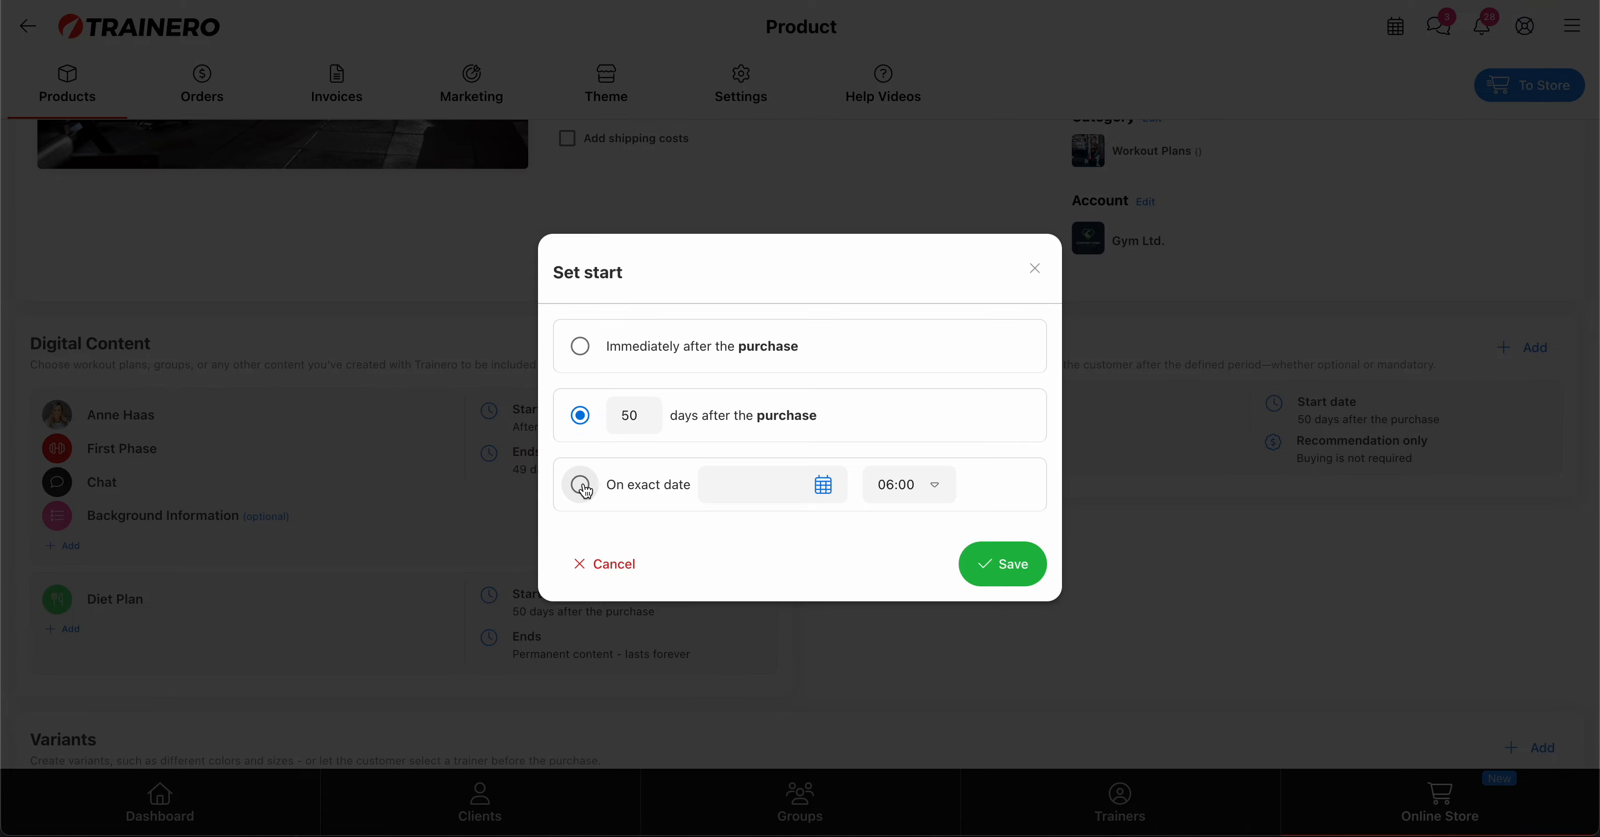
pyautogui.click(609, 566)
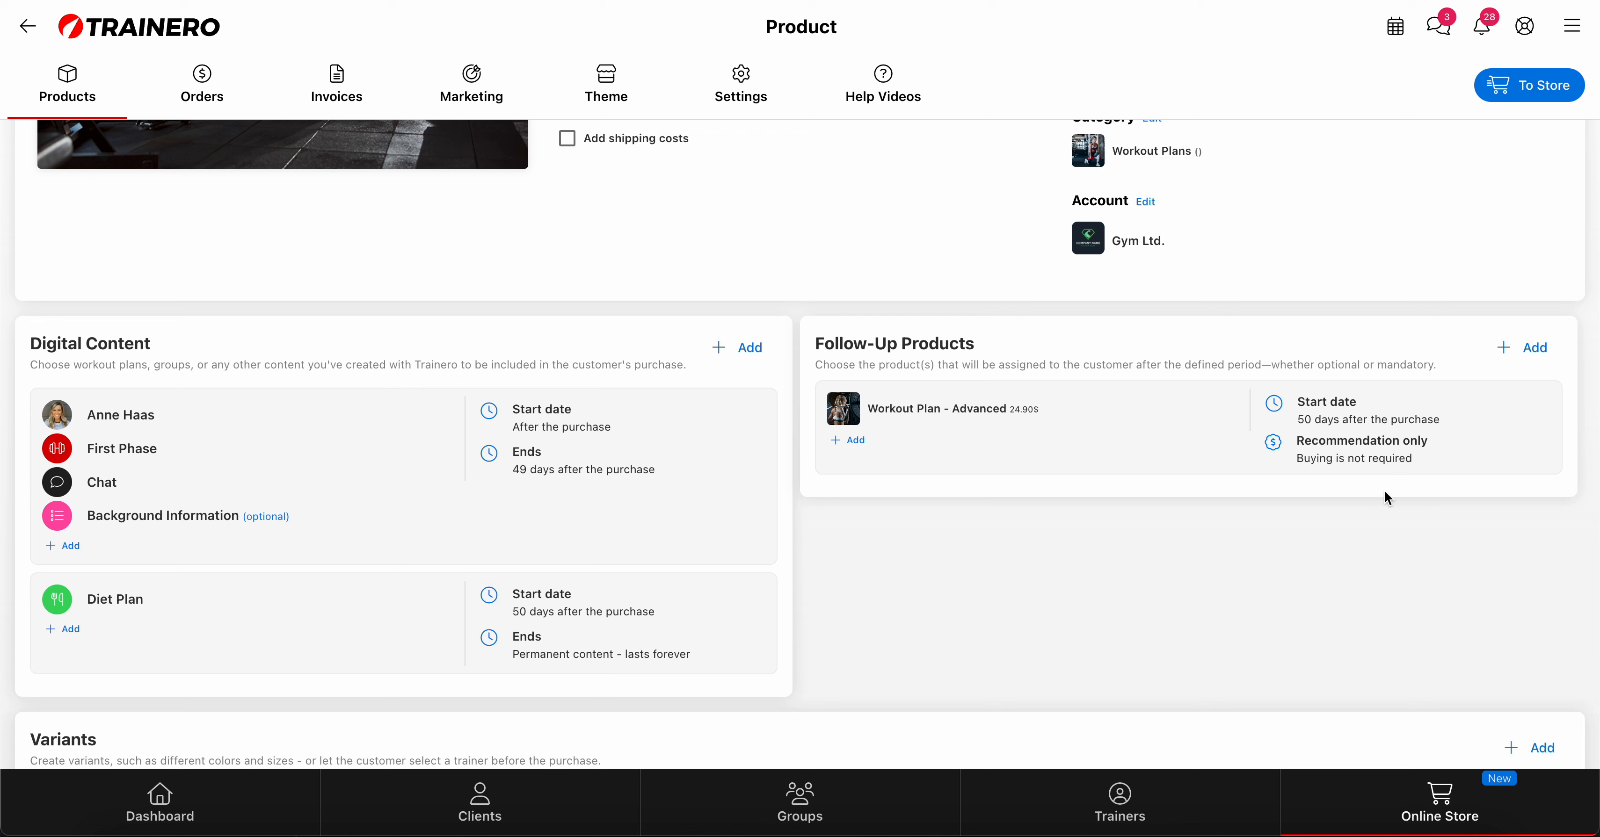
# Try the forced purchase option on the Workout Plan - Advanced follow-up product, and switch it back to recommendation only.
pyautogui.click(1345, 449)
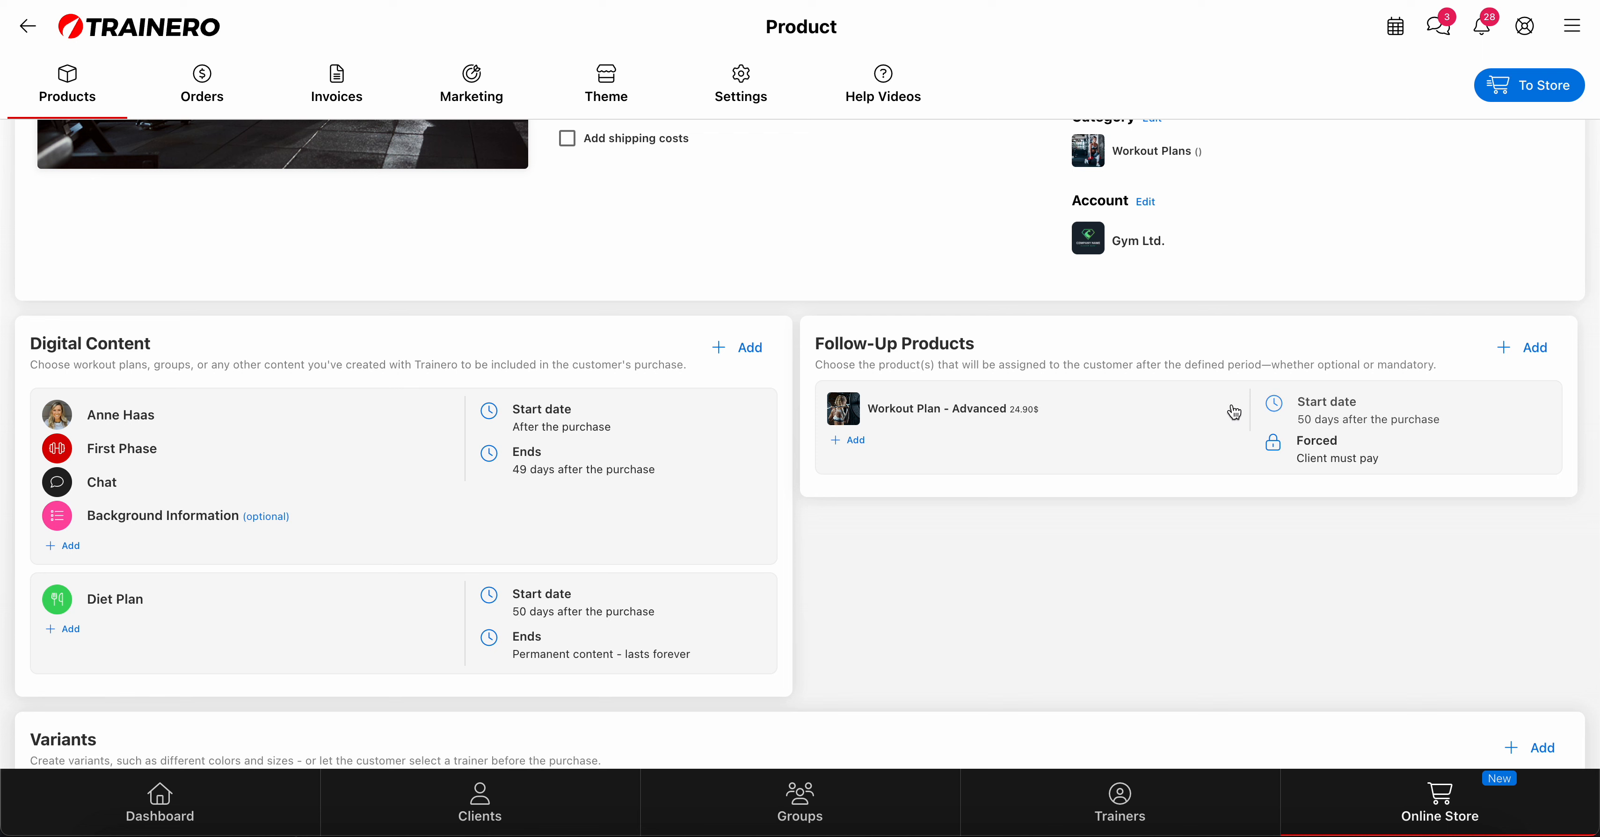
pyautogui.moveTo(456, 427)
pyautogui.moveTo(972, 423)
pyautogui.click(1328, 449)
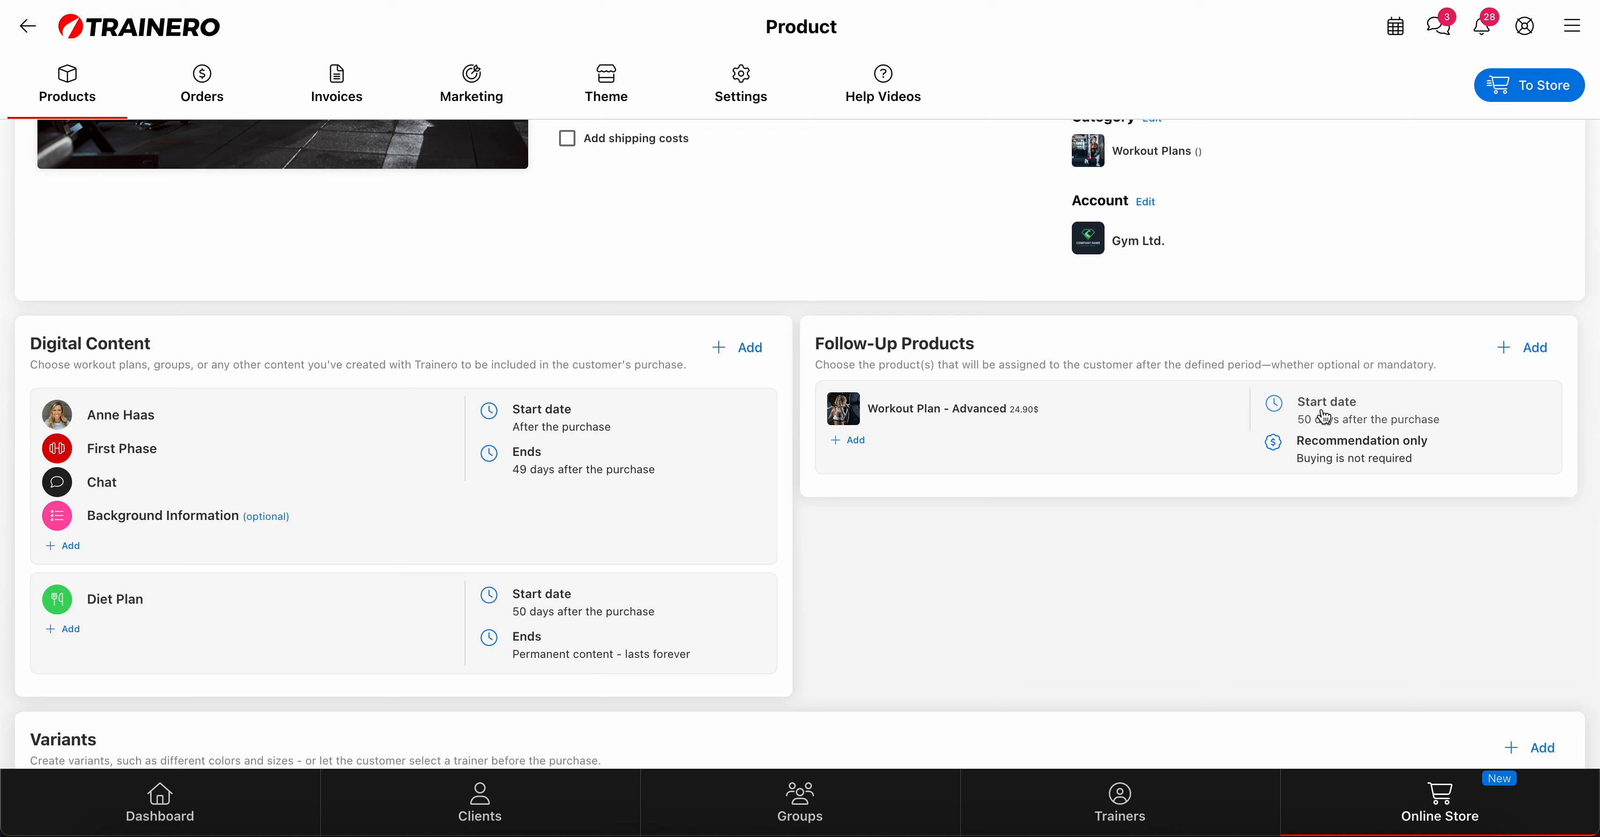
# Add the Diet Plan product from the Diet Plans category as a separate follow-up product.
pyautogui.click(1516, 350)
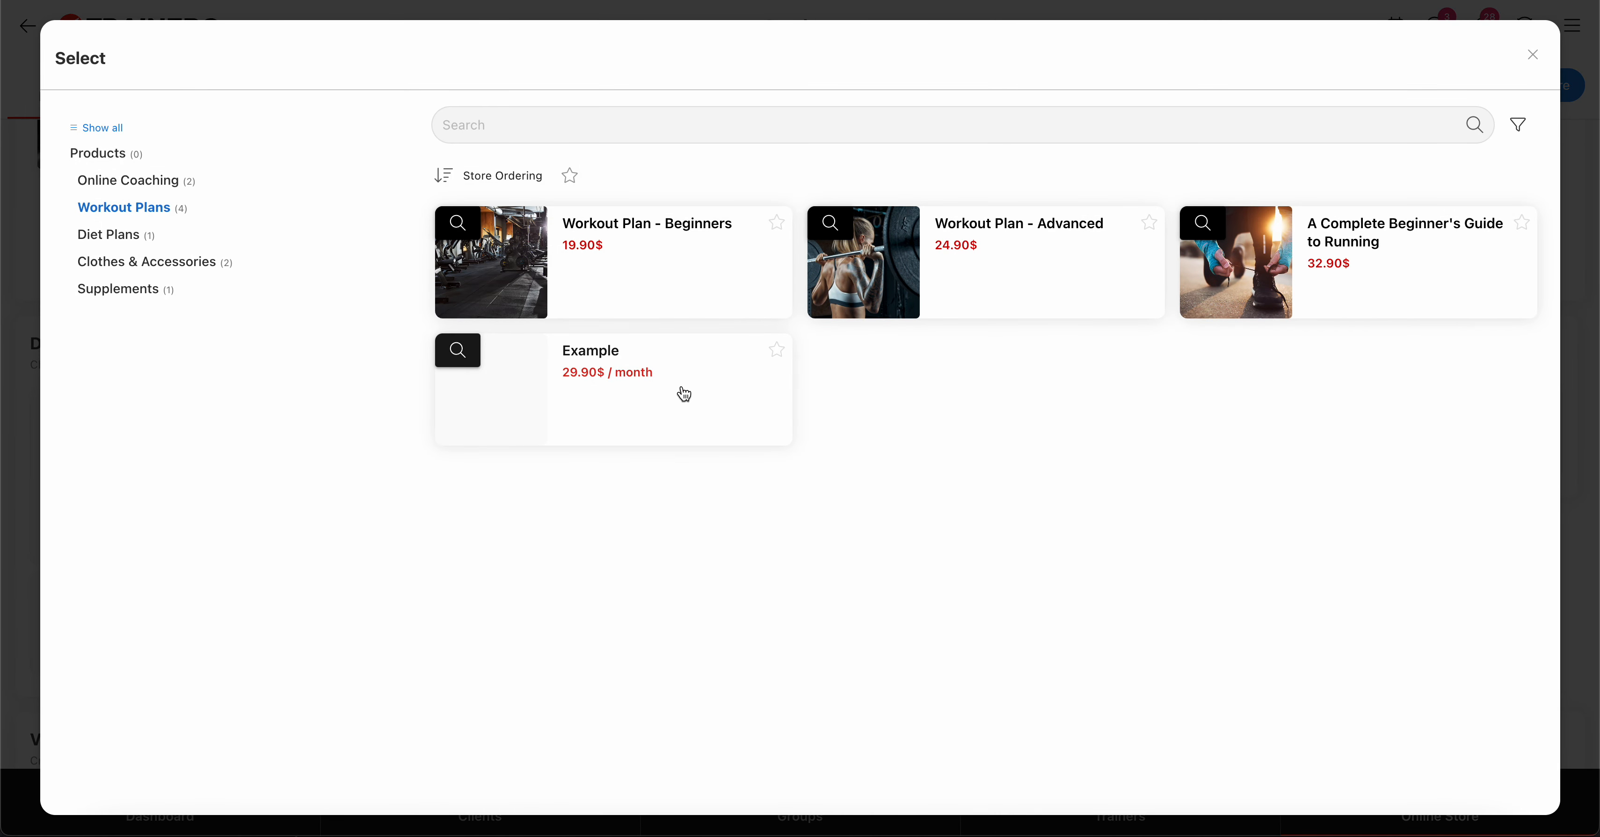
pyautogui.click(118, 242)
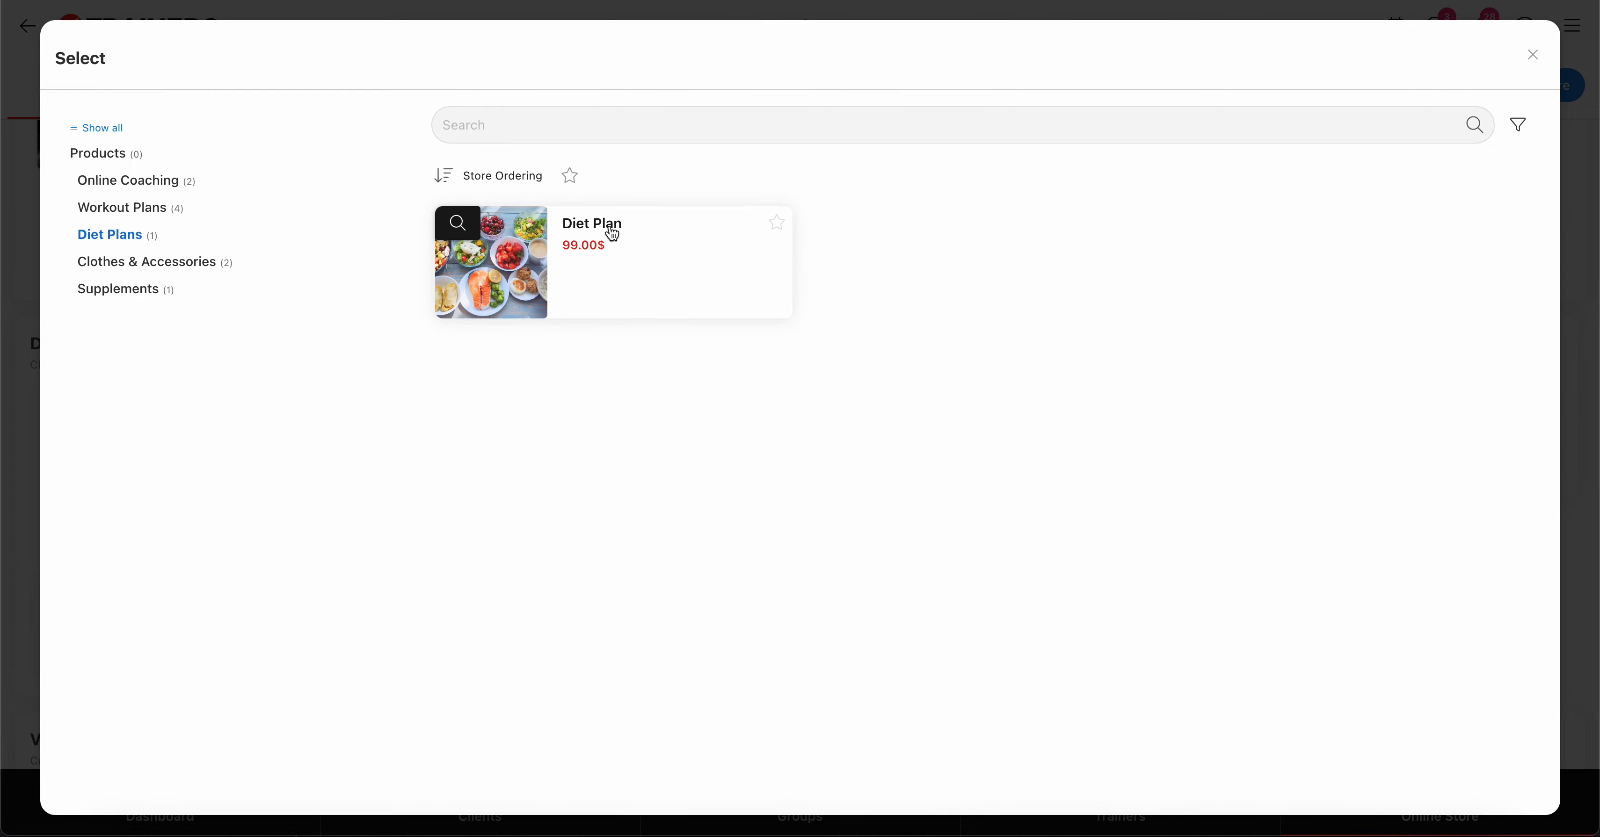
pyautogui.click(607, 231)
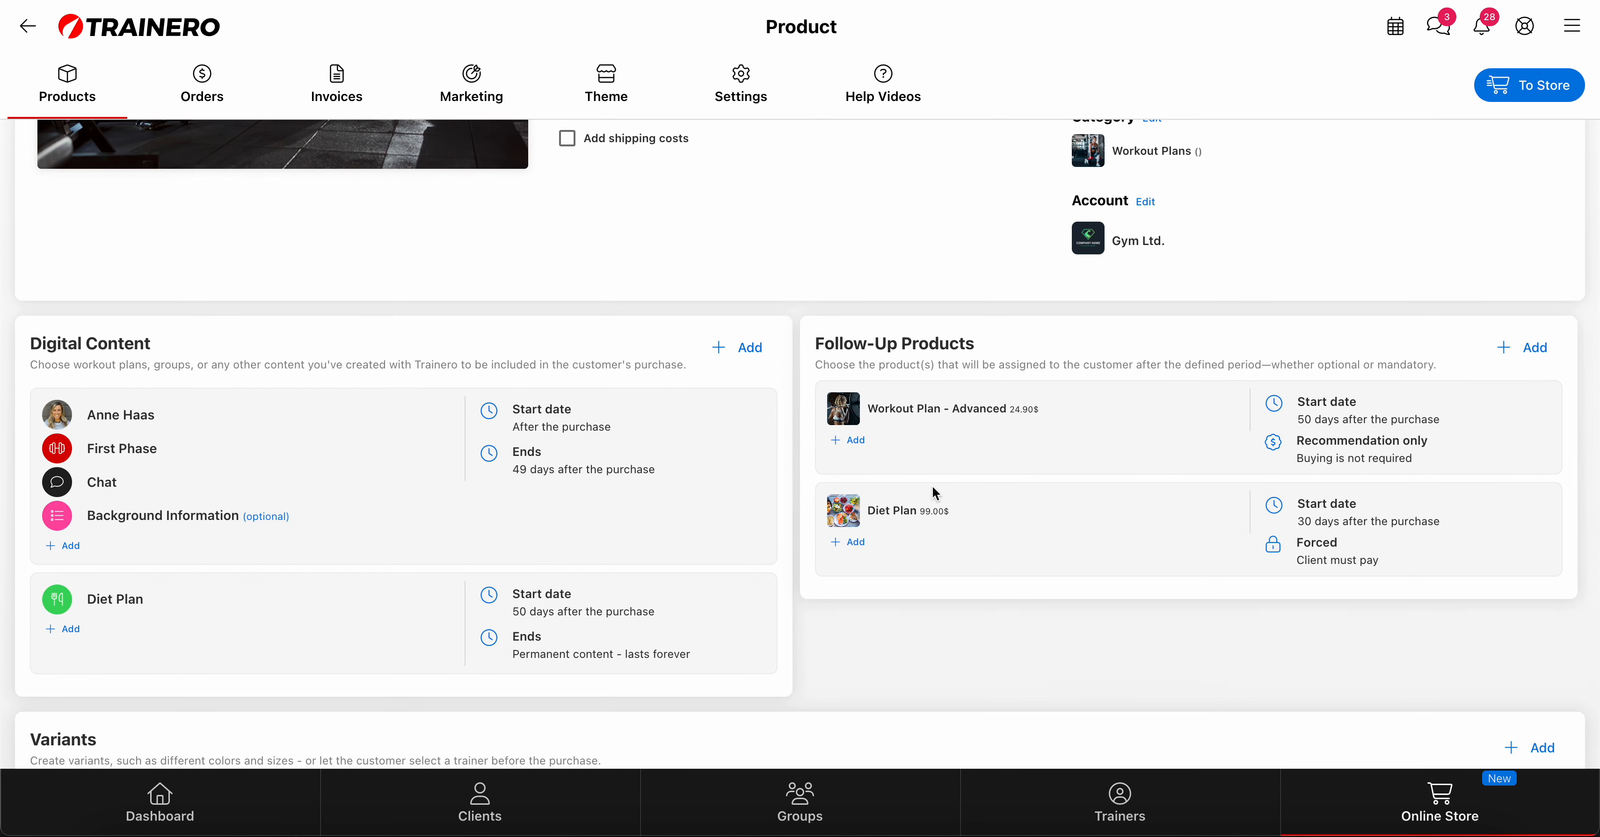
# Set the start date of the Diet Plan follow-up product to 50 days after the purchase.
pyautogui.click(1320, 514)
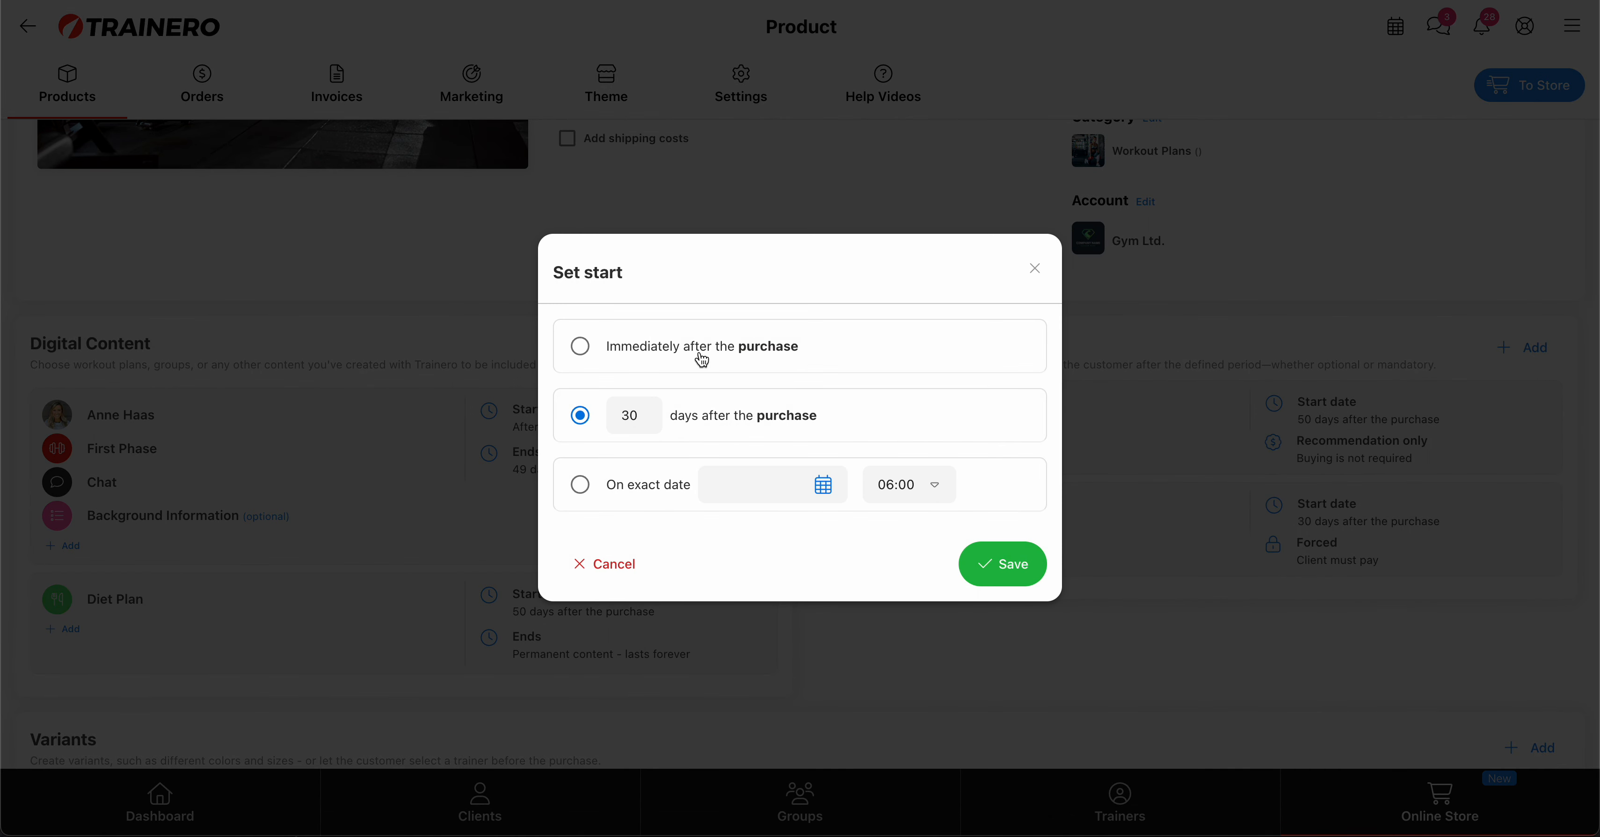
pyautogui.doubleClick(633, 415)
pyautogui.write('50')
pyautogui.click(987, 577)
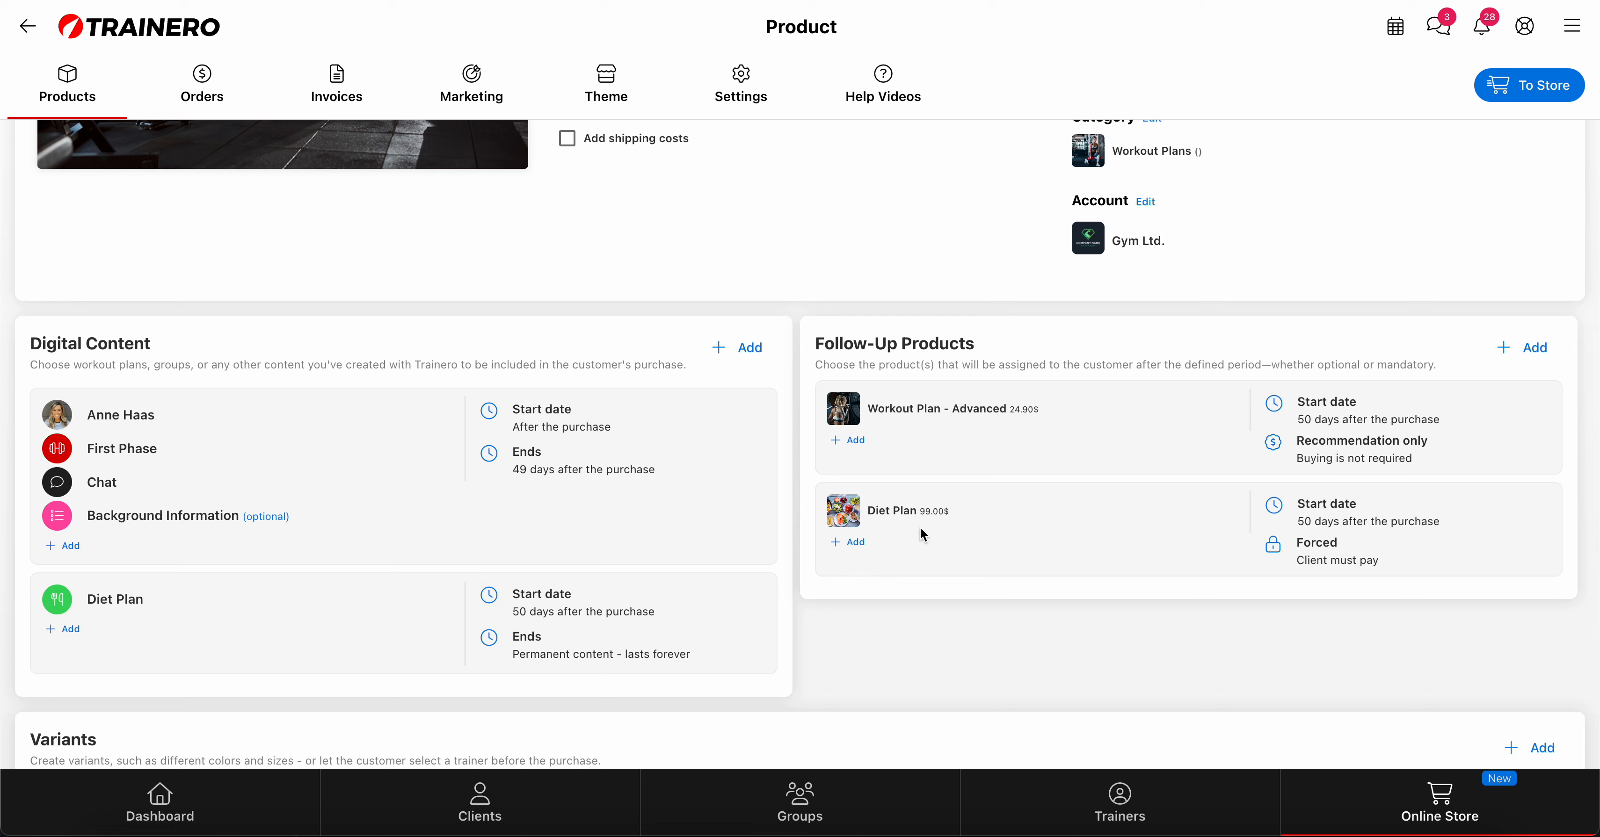
# Make the Diet Plan follow-up product recommendation only and the Workout Plan - Advanced follow-up product forced.
pyautogui.click(1327, 557)
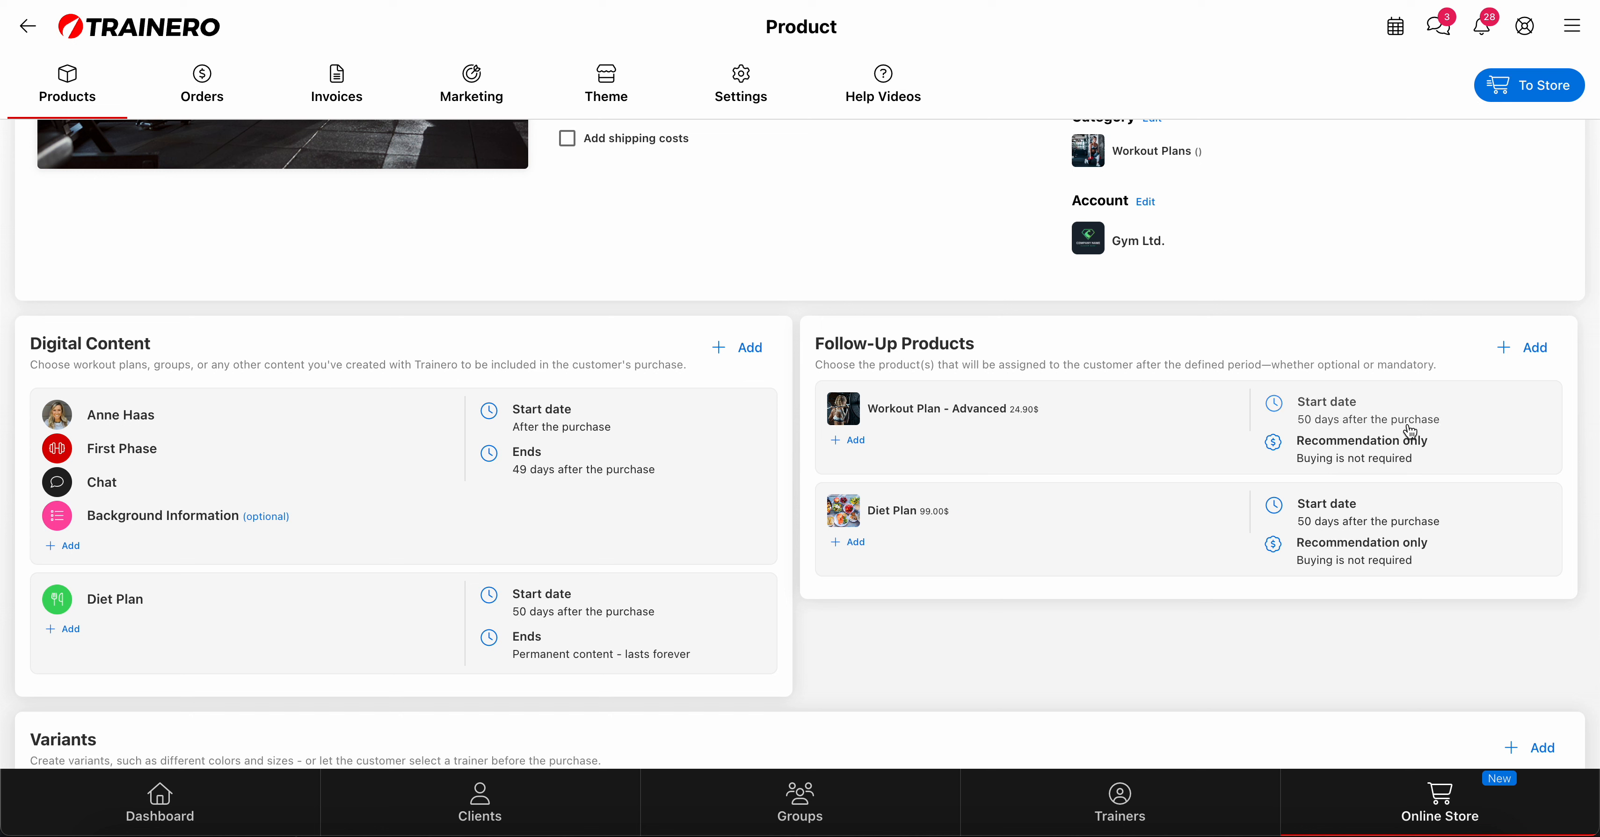
pyautogui.click(1396, 450)
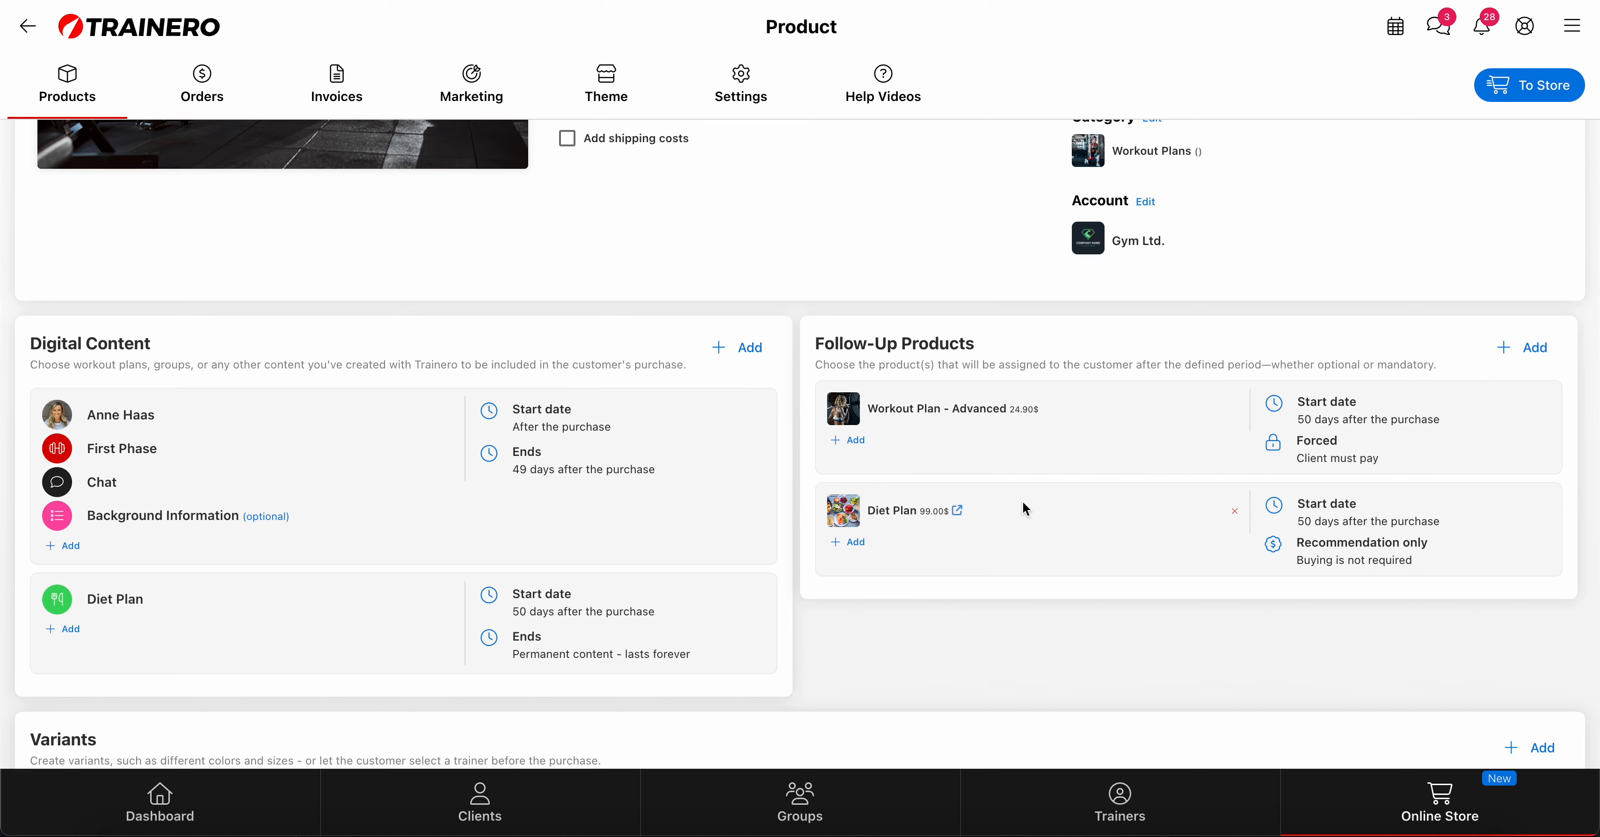
# Open the T-Shirt product in Clothes & Accessories and examine its color and size variants, including the Red variant's editing fields.
pyautogui.scroll(-3, 1024, 509)
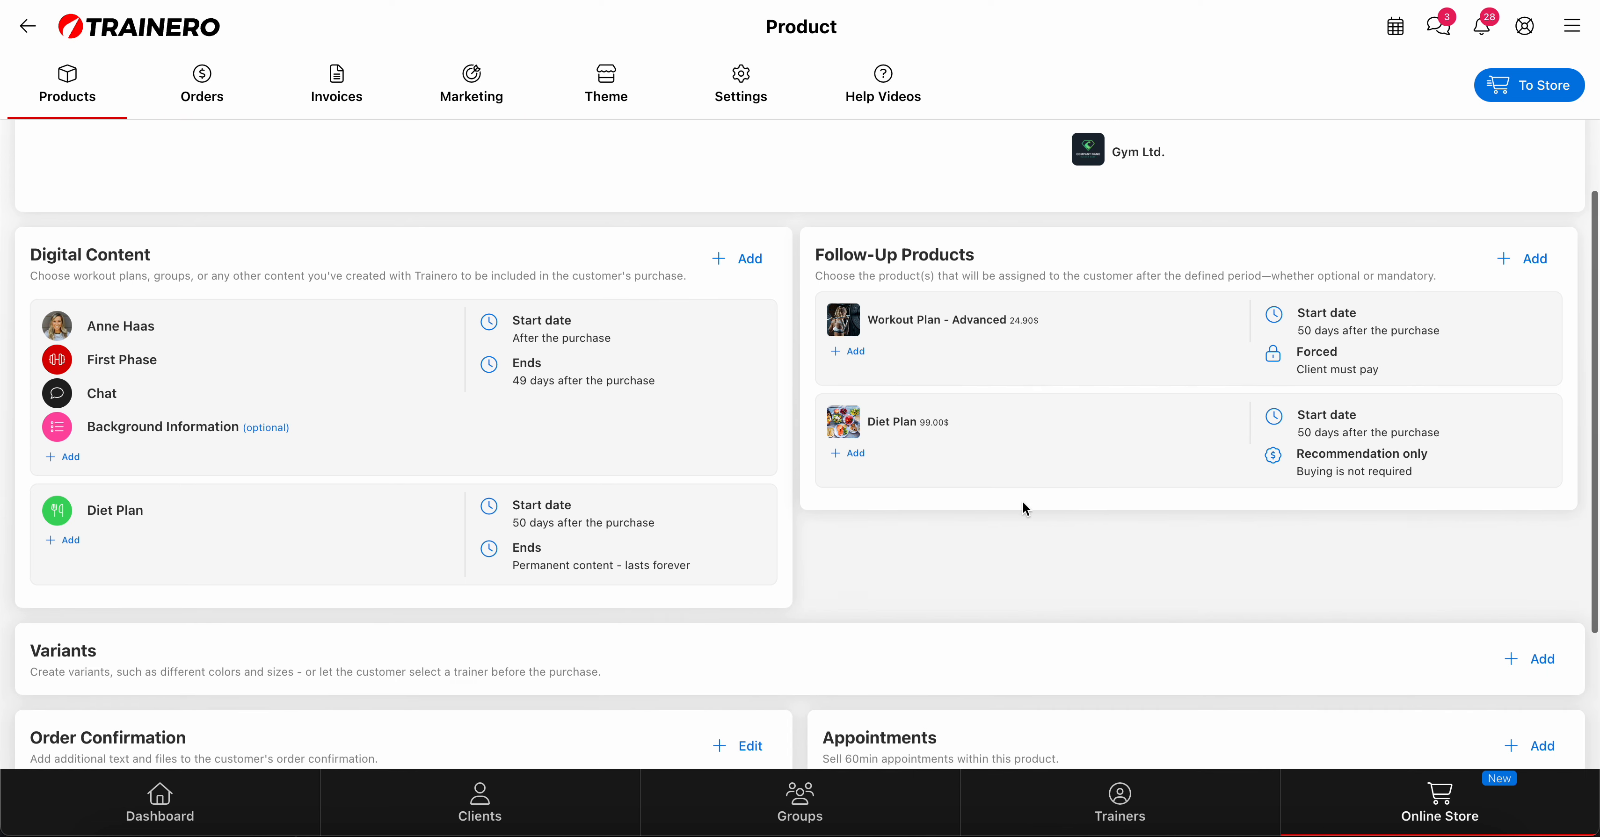
pyautogui.scroll(-4, 1022, 503)
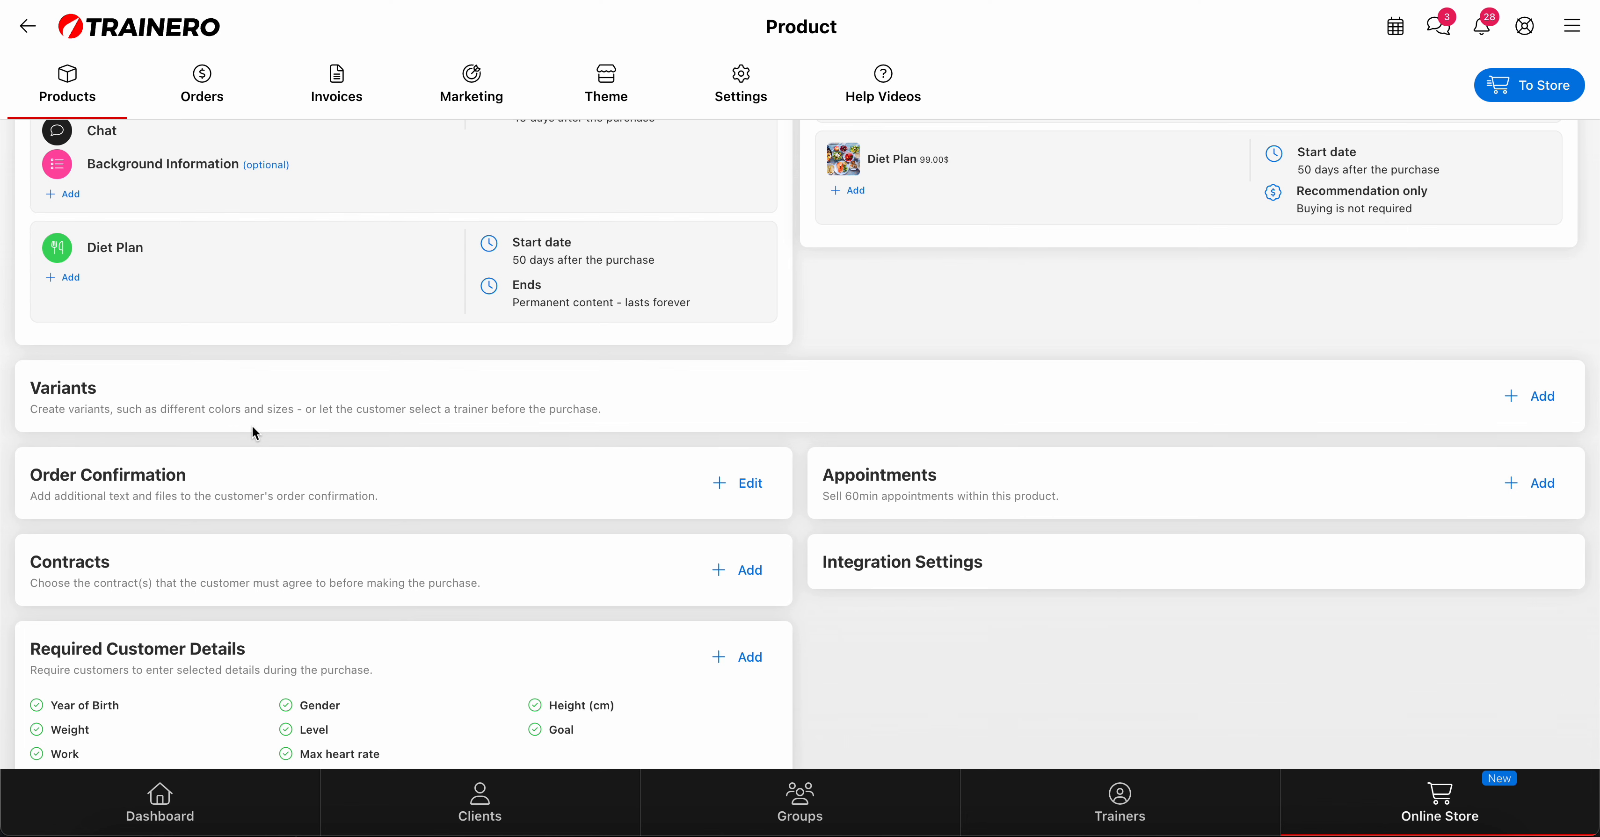
pyautogui.click(86, 92)
pyautogui.click(116, 305)
pyautogui.click(555, 259)
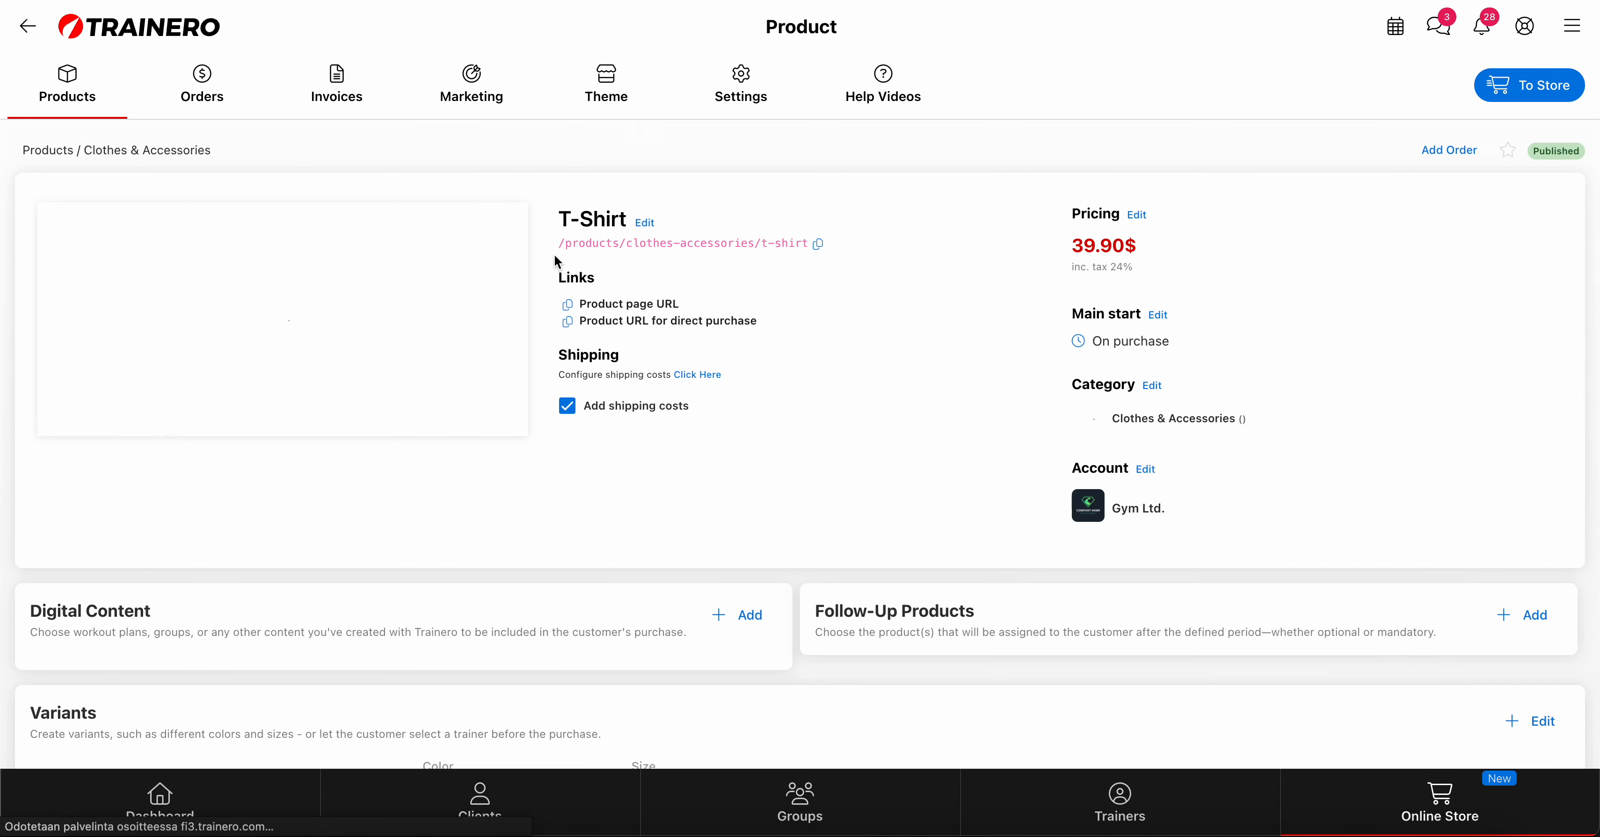
pyautogui.scroll(-7, 517, 381)
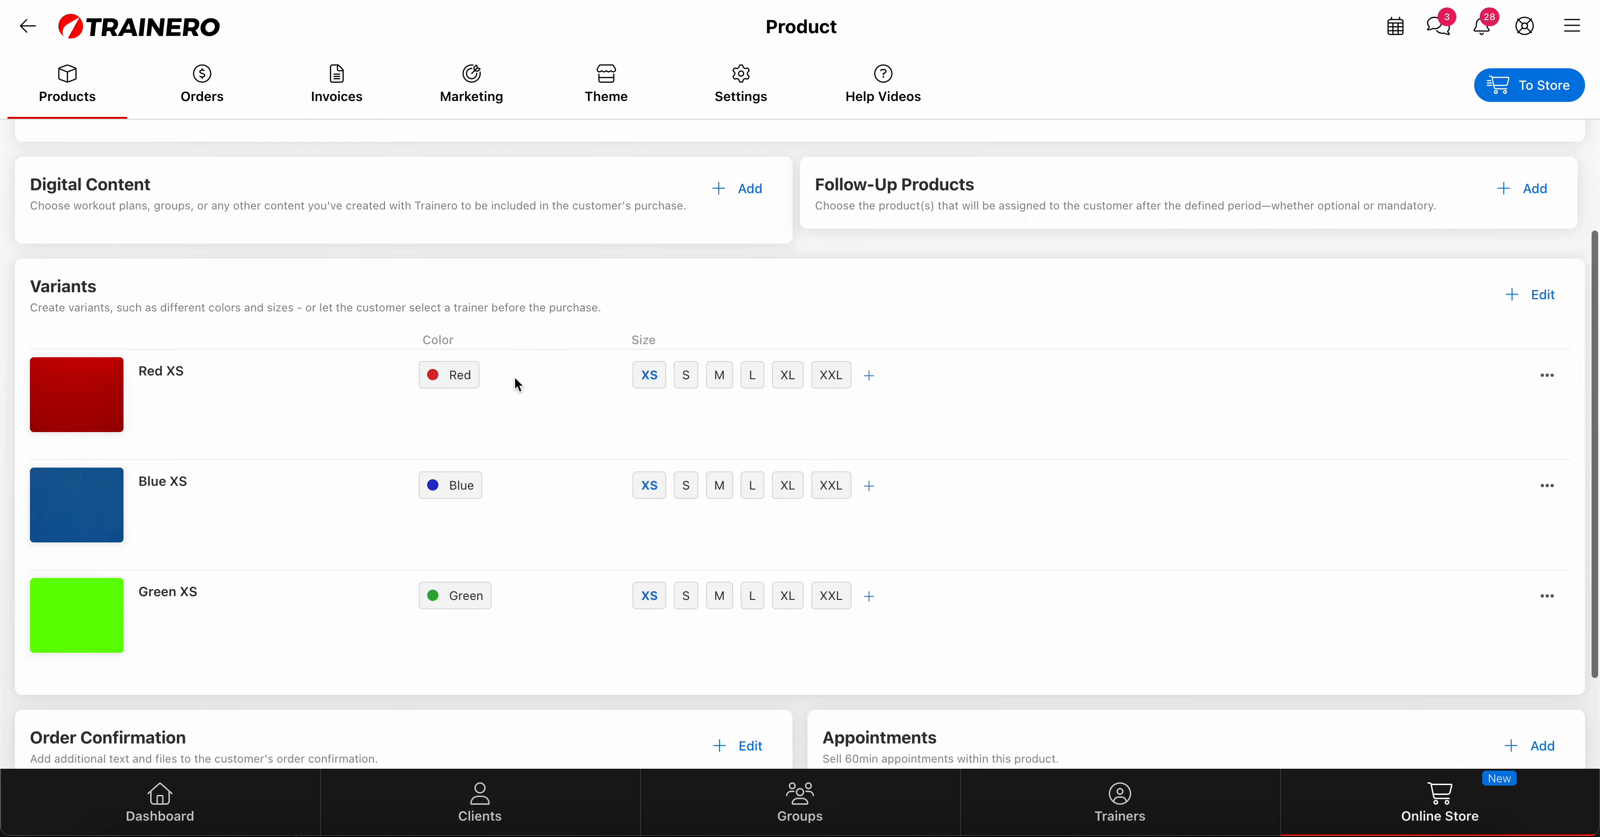
pyautogui.scroll(-2, 516, 384)
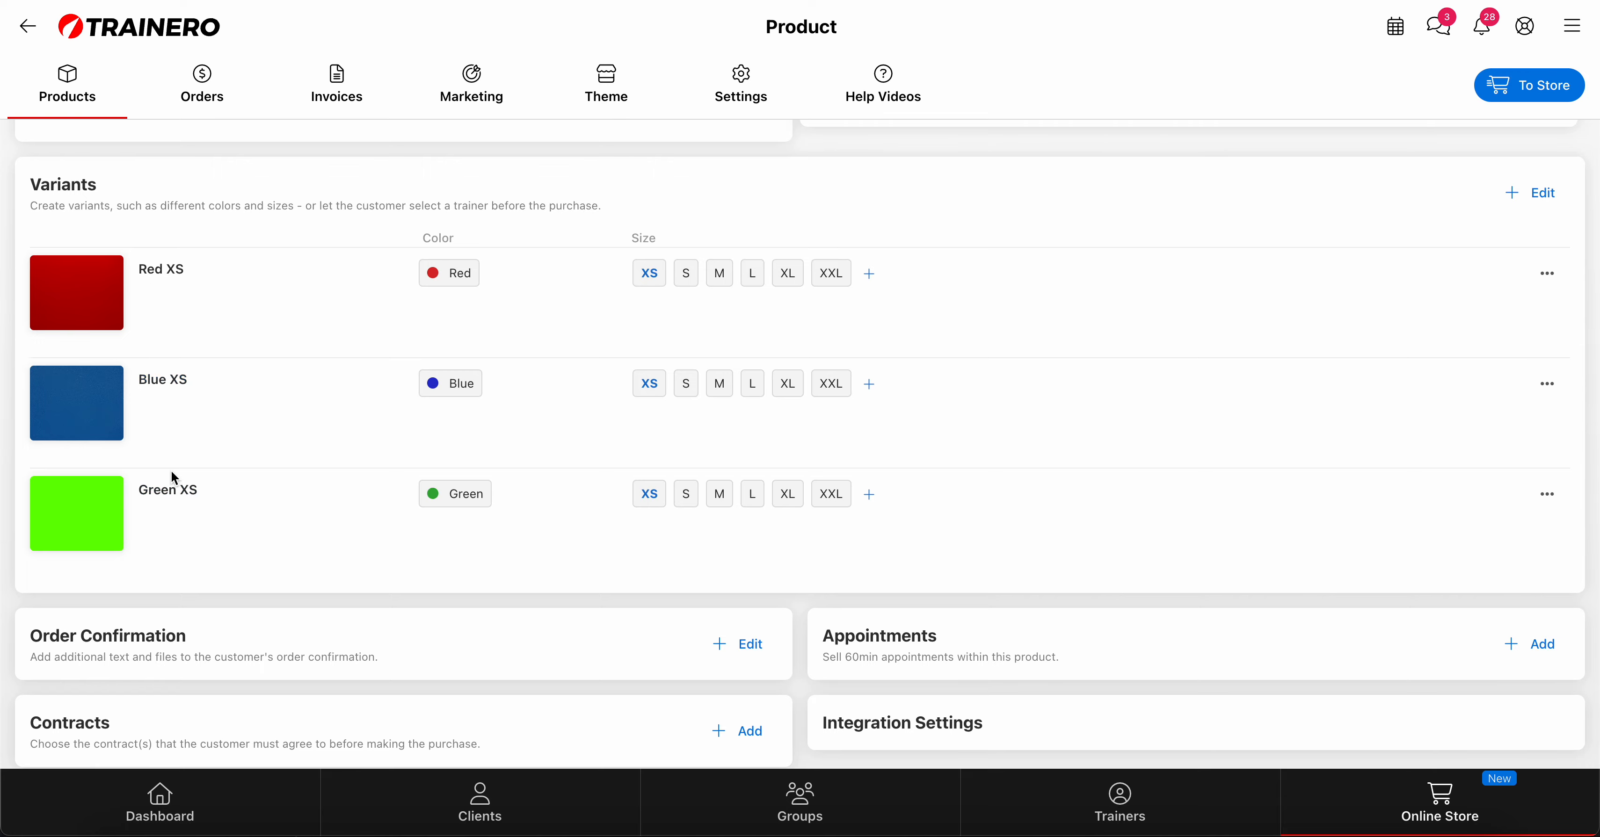
pyautogui.click(175, 270)
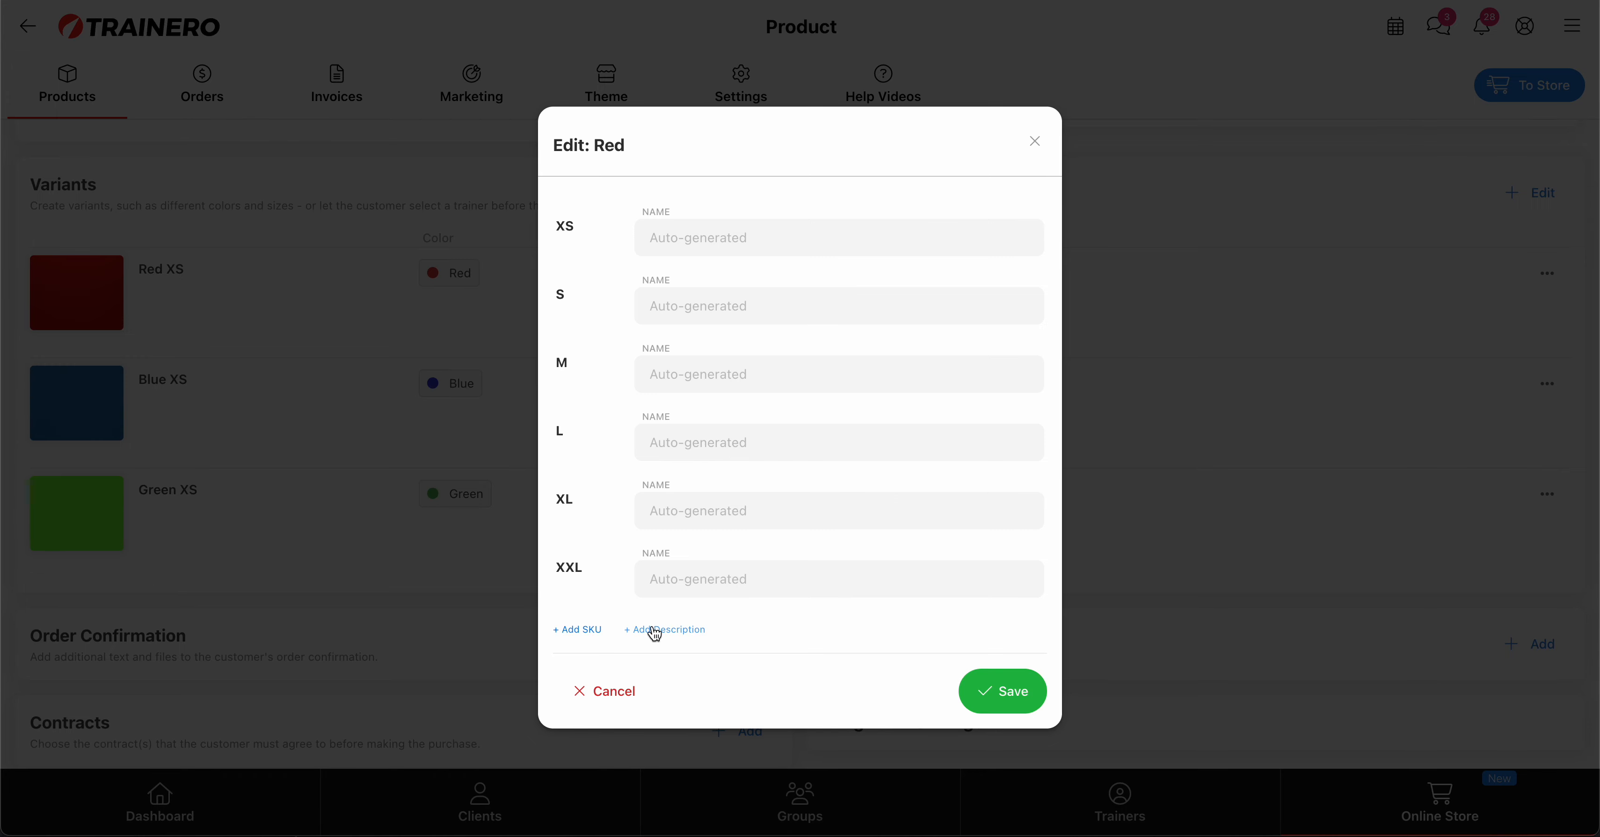
pyautogui.click(621, 693)
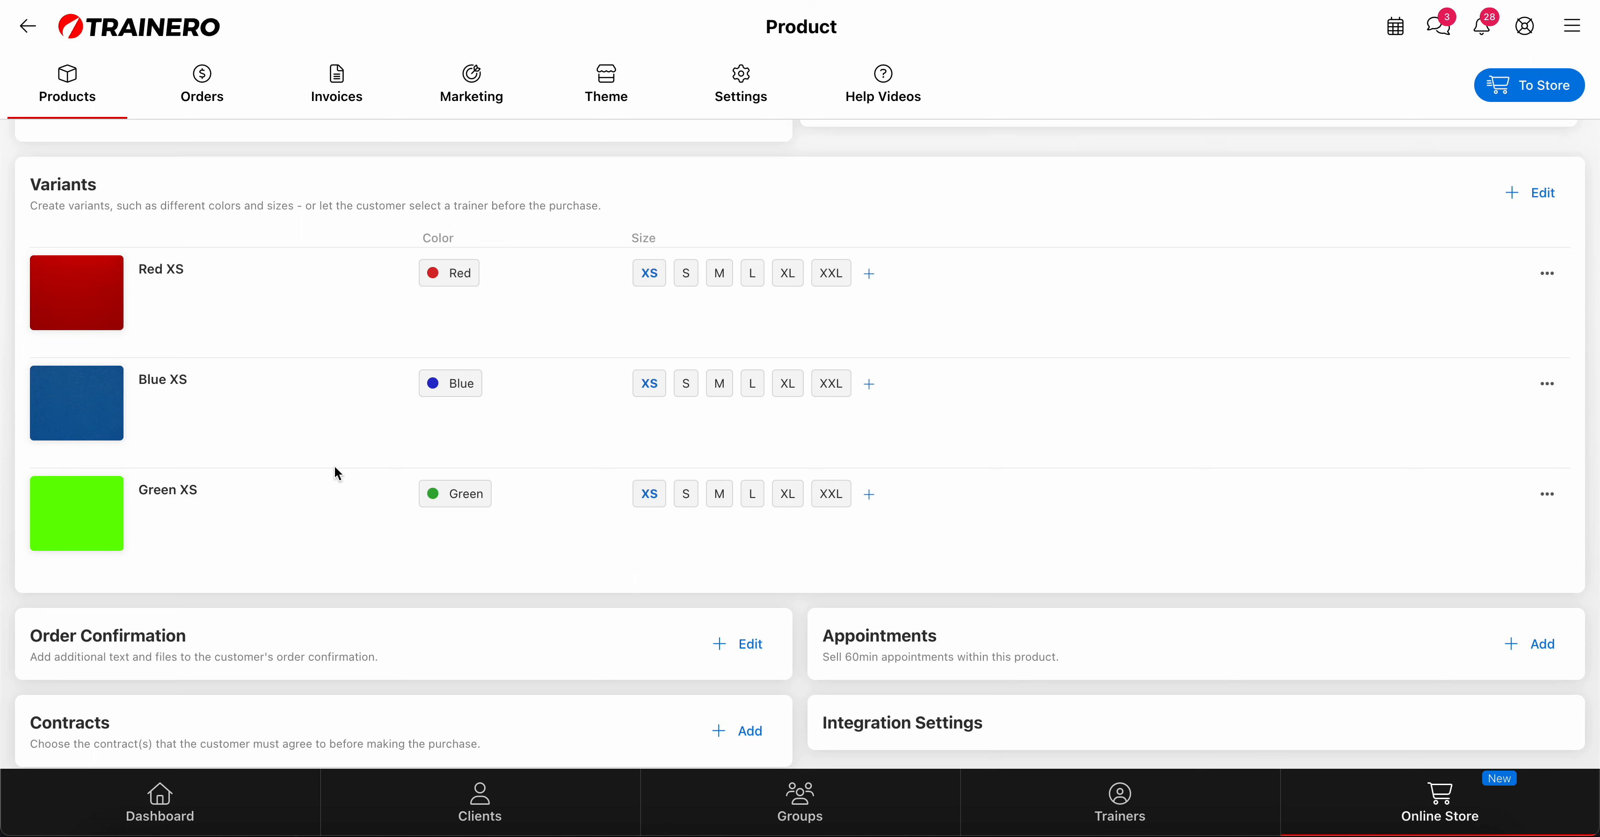
# Return to the Workout Plan - Beginners product in the Workout Plans category and show its Variants and Order Confirmation sections.
pyautogui.click(75, 100)
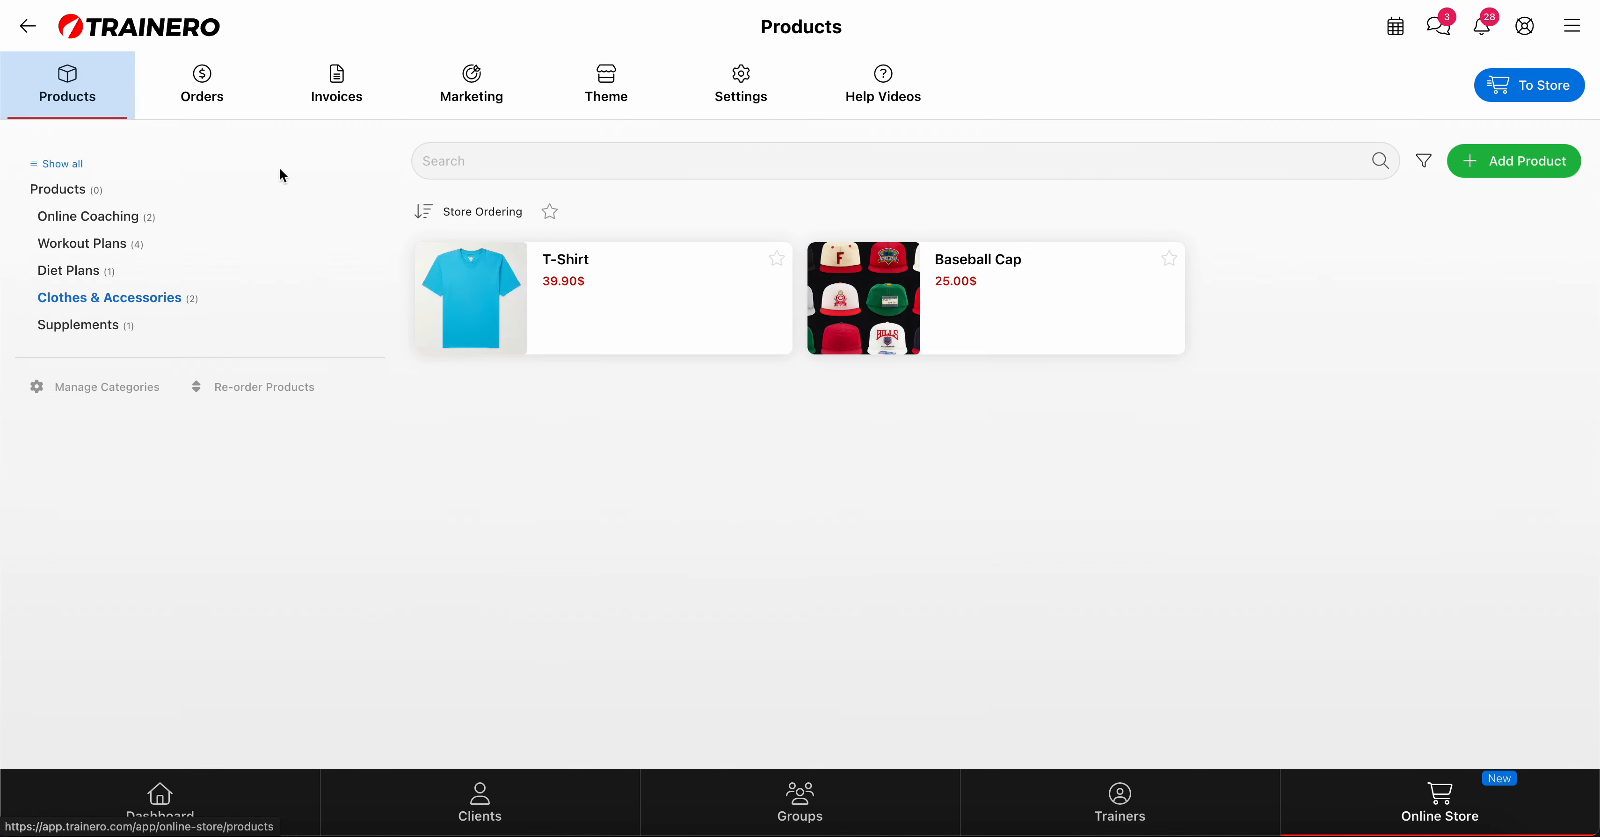
pyautogui.click(108, 252)
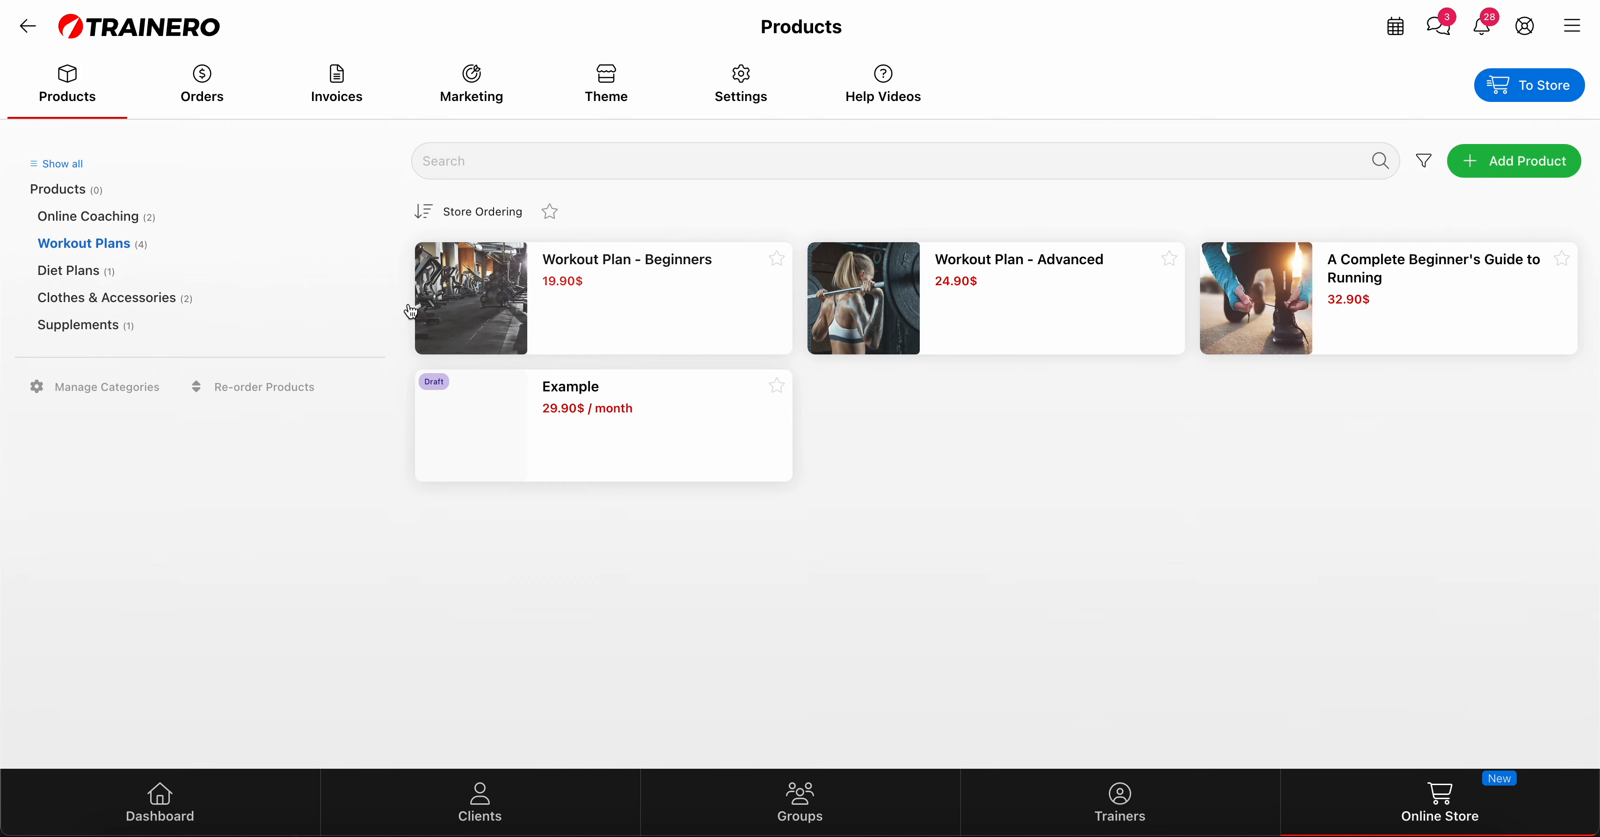
pyautogui.click(584, 273)
pyautogui.scroll(-10, 585, 380)
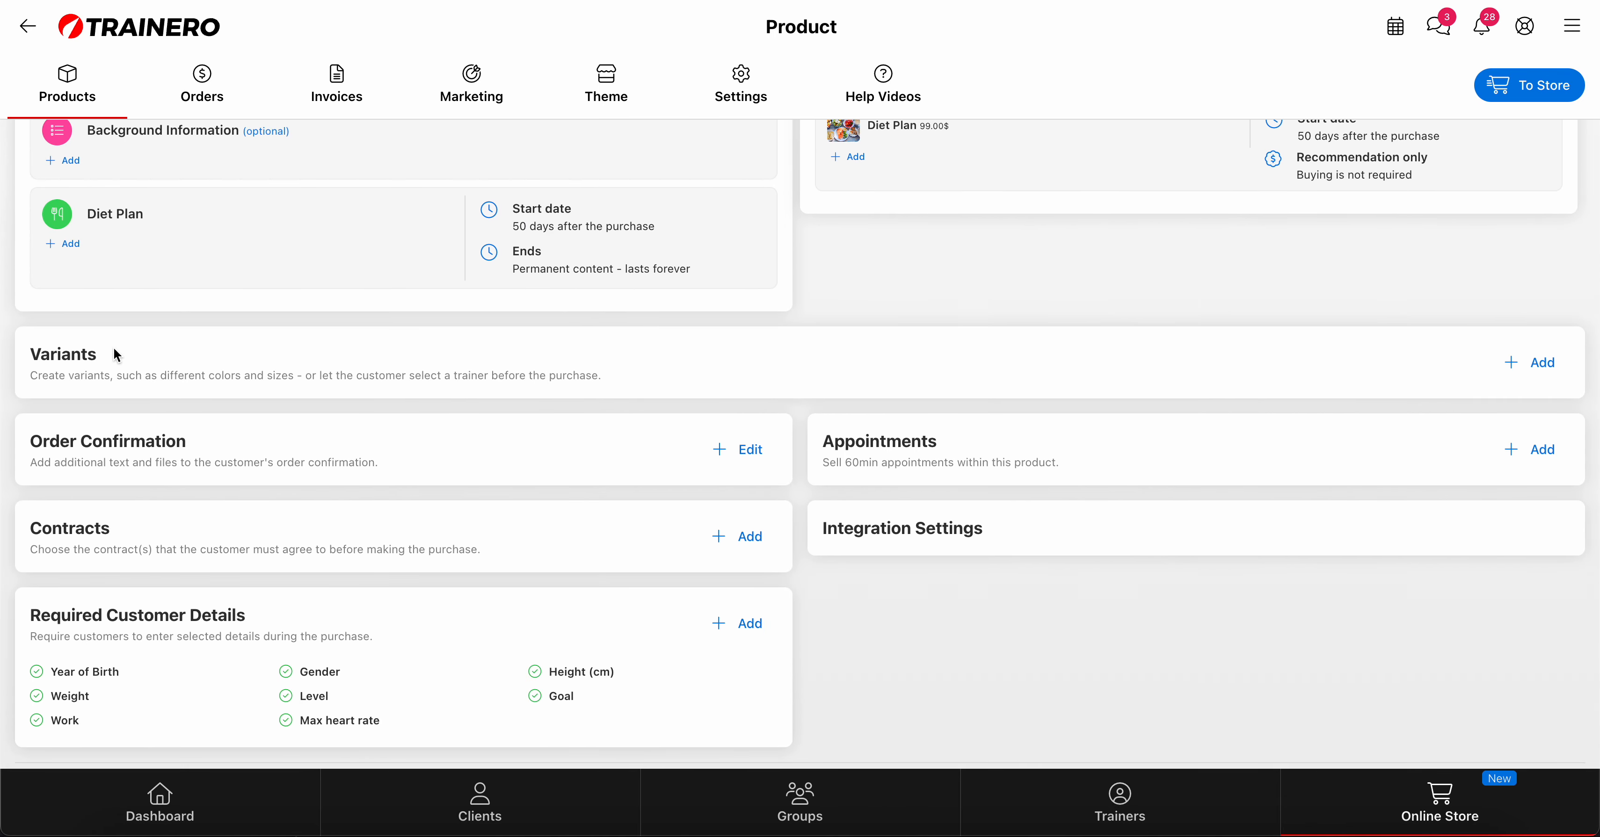
# Review the order confirmation's additional info and recipient settings and the selectable contracts, without saving anything.
pyautogui.click(730, 453)
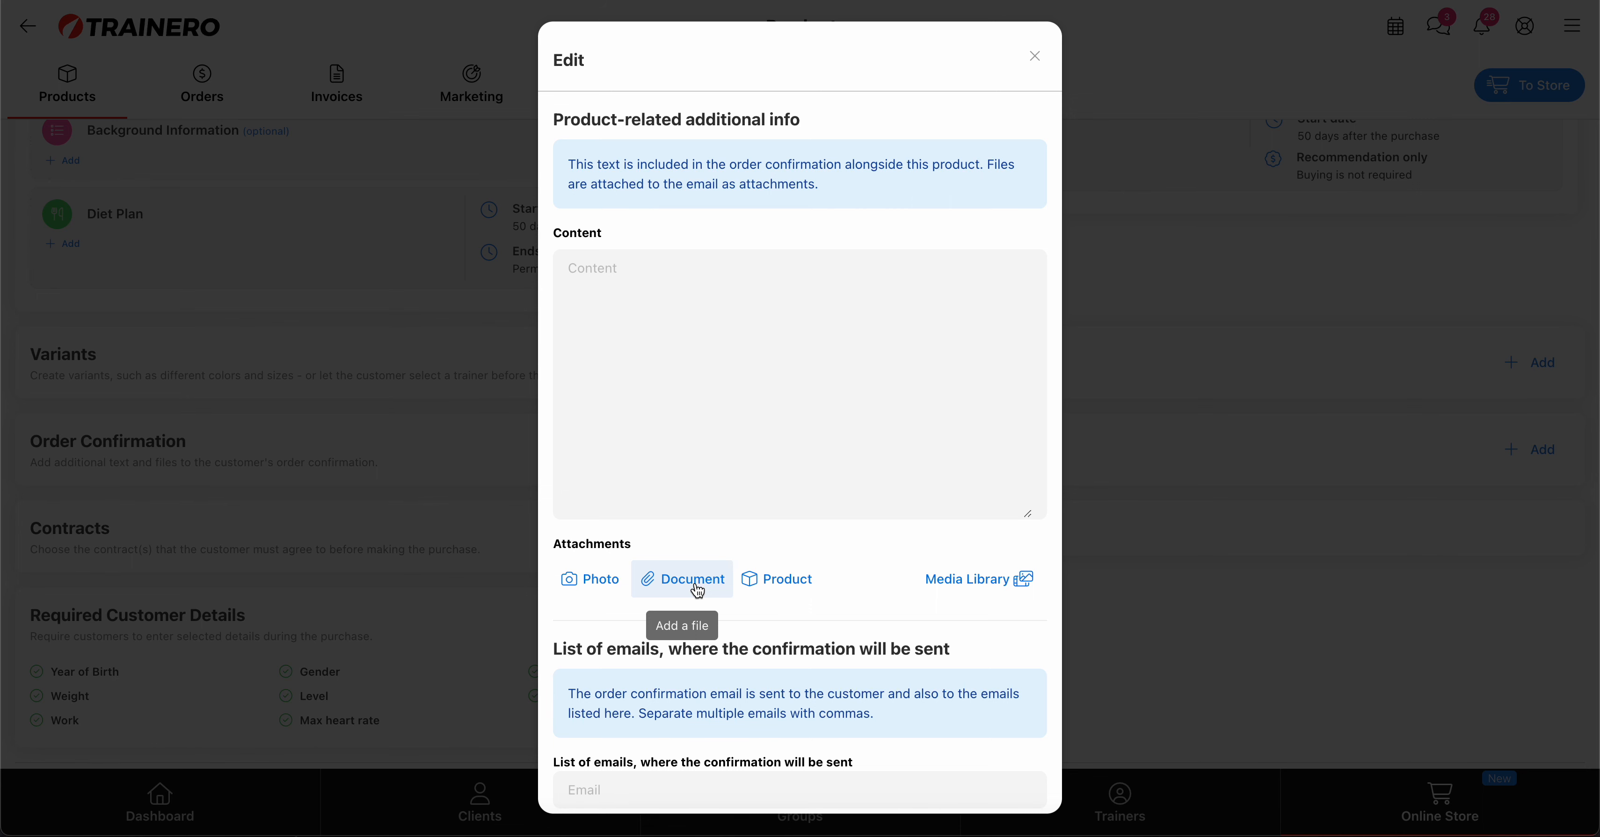
pyautogui.scroll(-3, 709, 608)
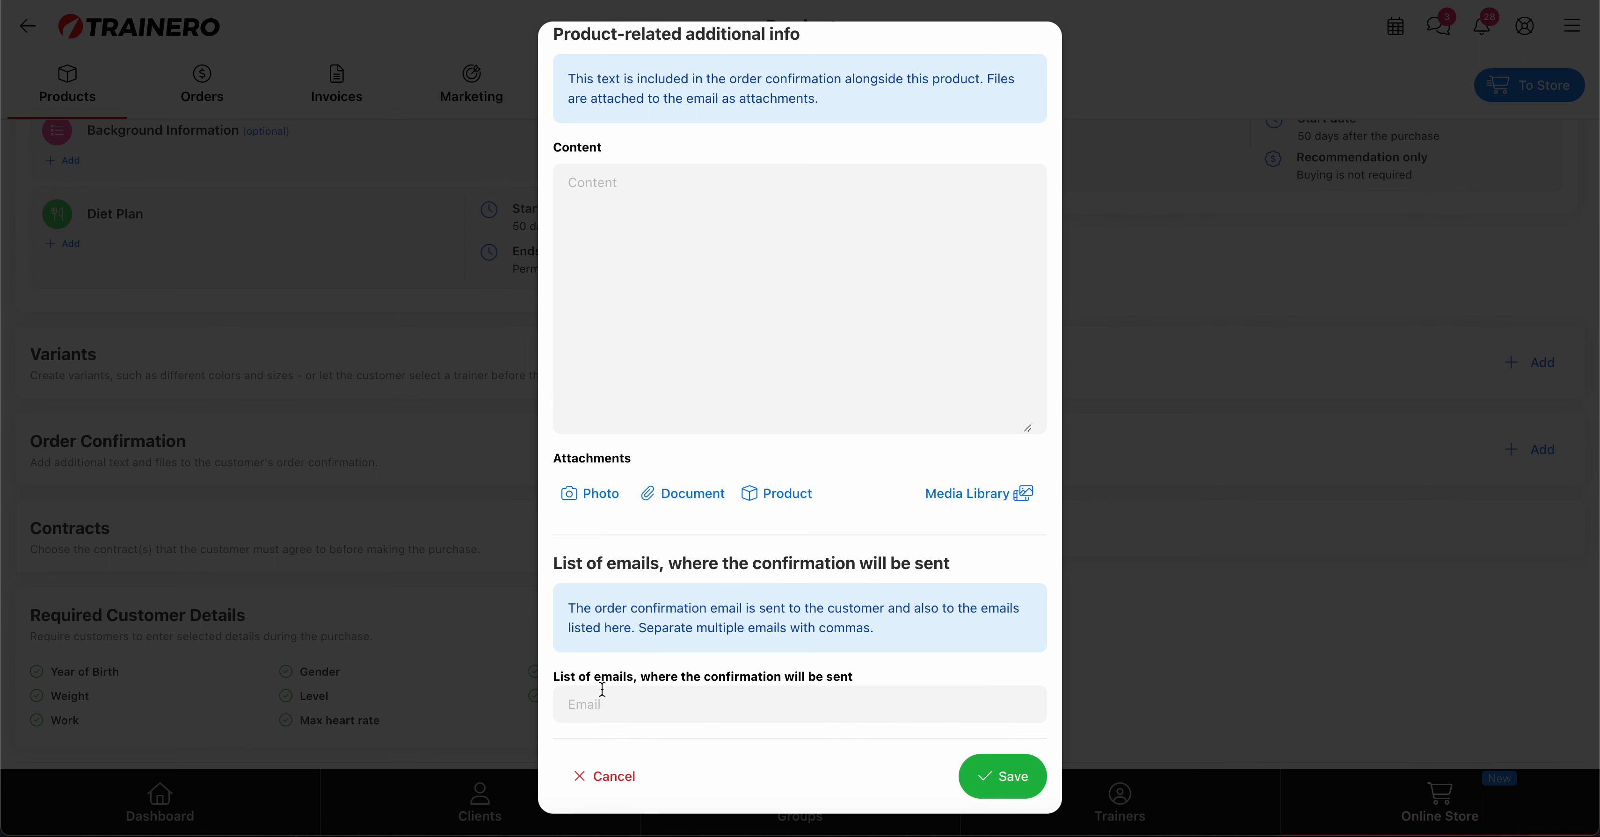
pyautogui.click(598, 790)
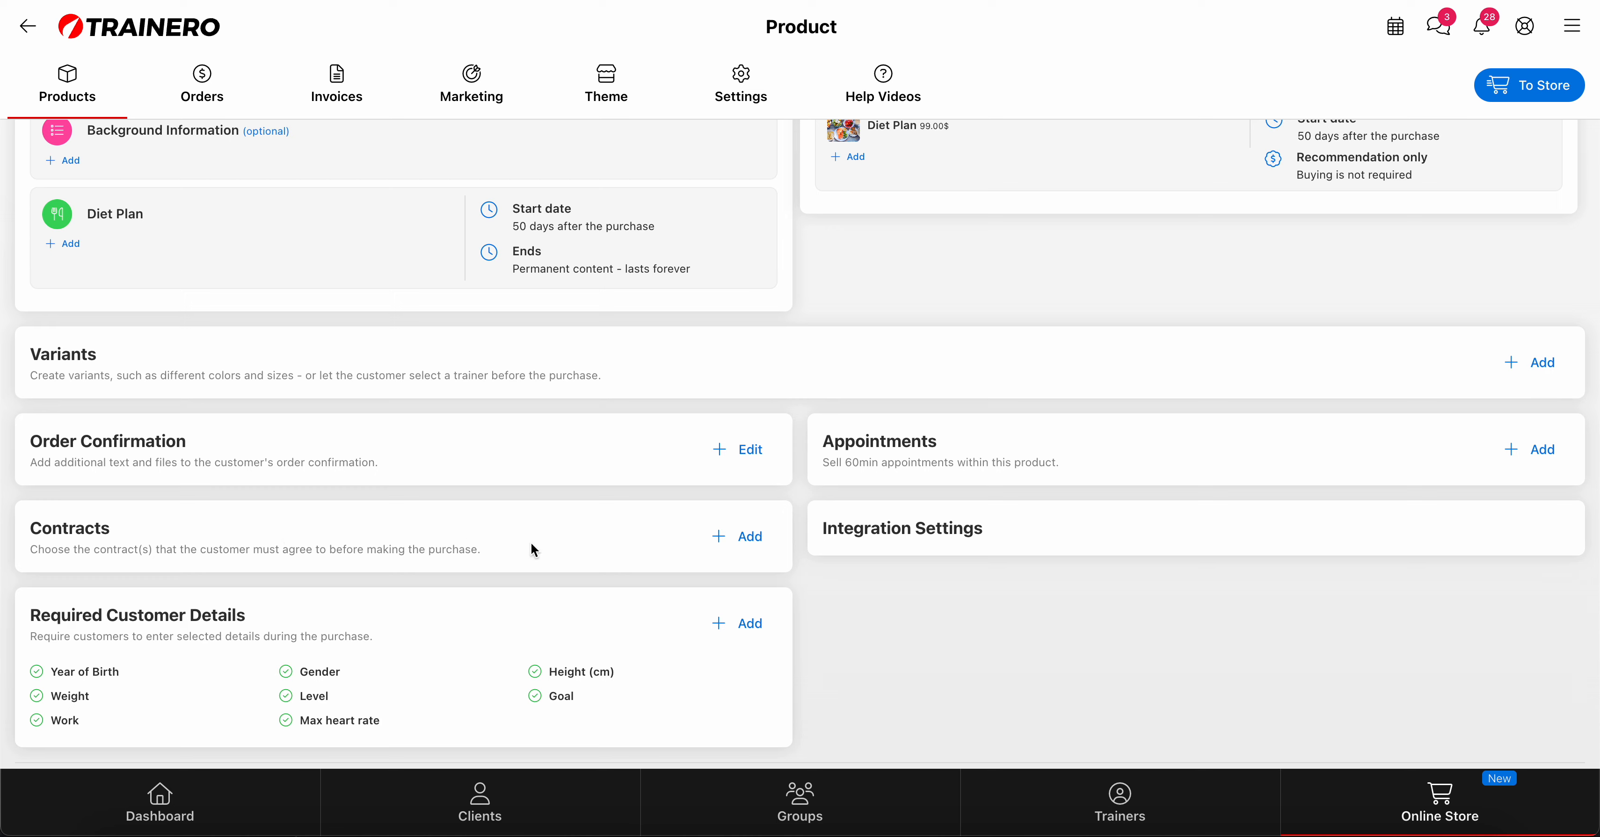
pyautogui.click(735, 538)
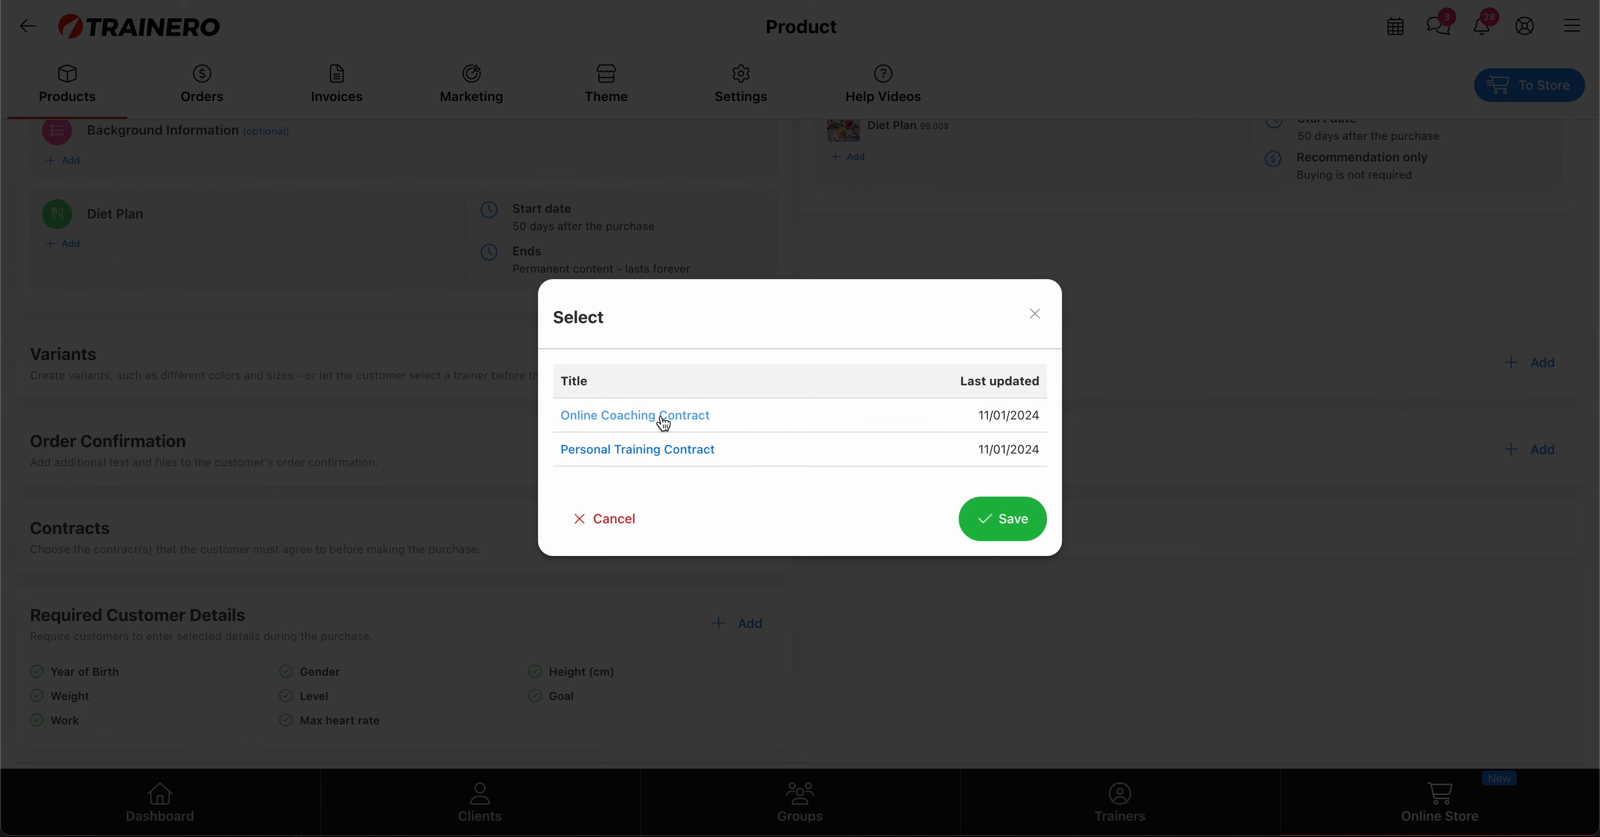
pyautogui.click(605, 520)
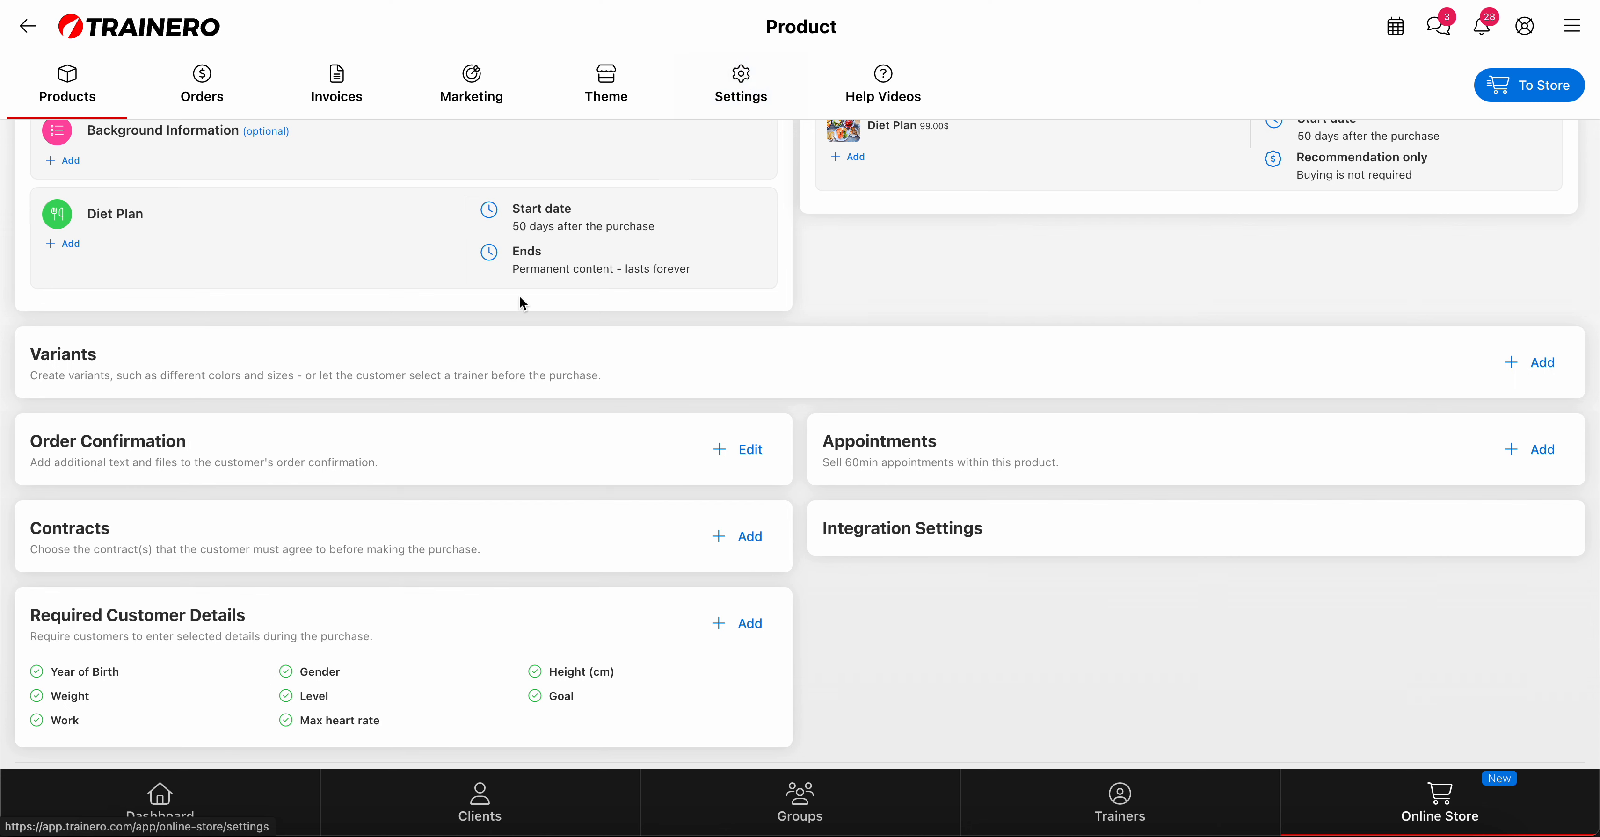
# Open the selection of required customer details for the product and leave it without changes.
pyautogui.scroll(-2, 508, 479)
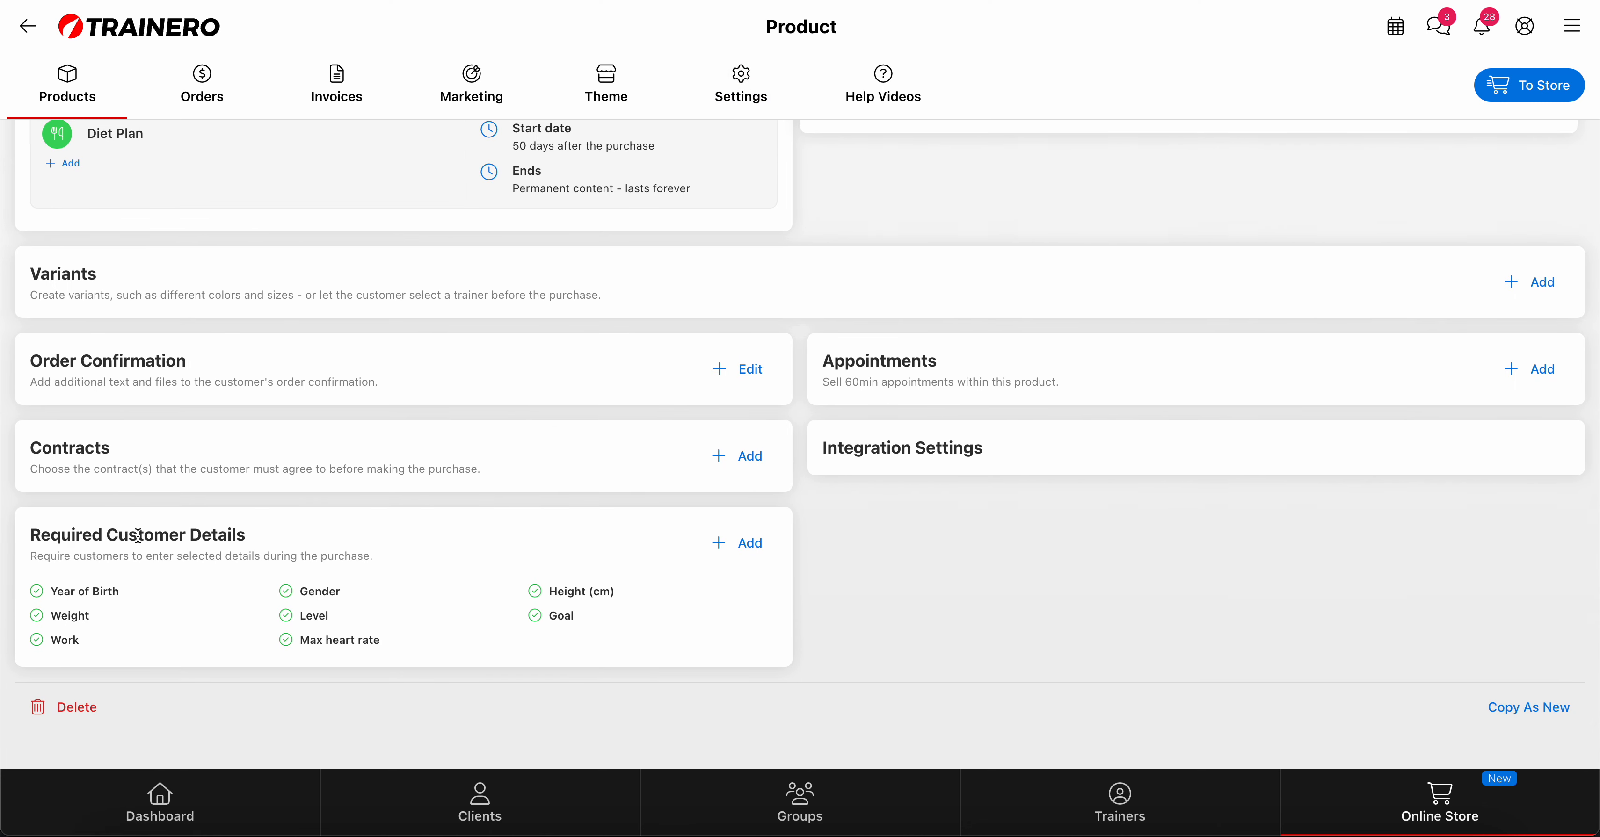
pyautogui.click(751, 544)
pyautogui.press('Escape')
pyautogui.click(755, 552)
pyautogui.press('Escape')
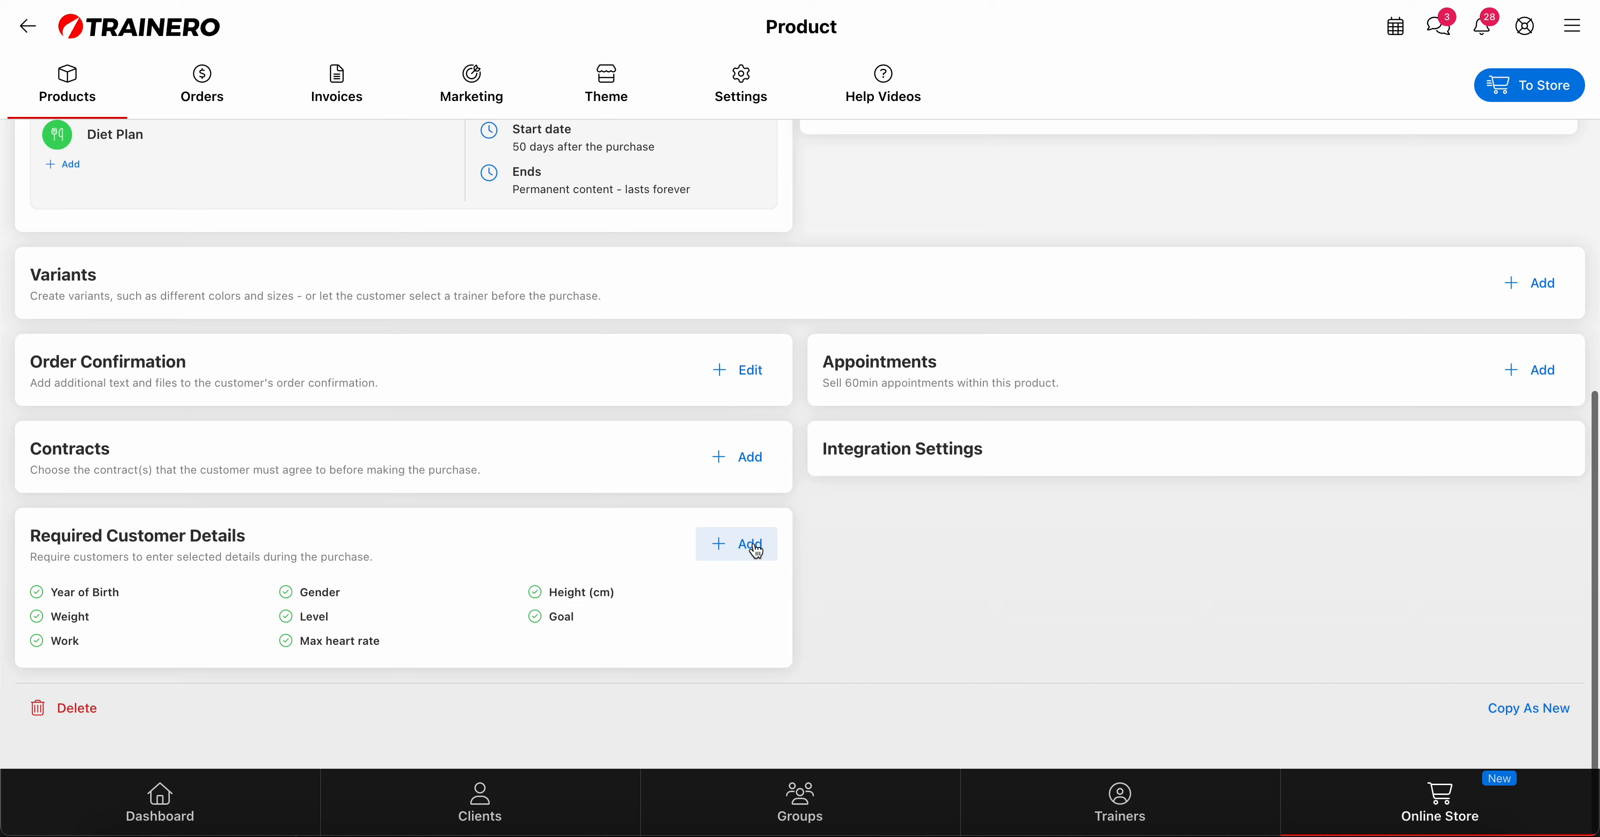